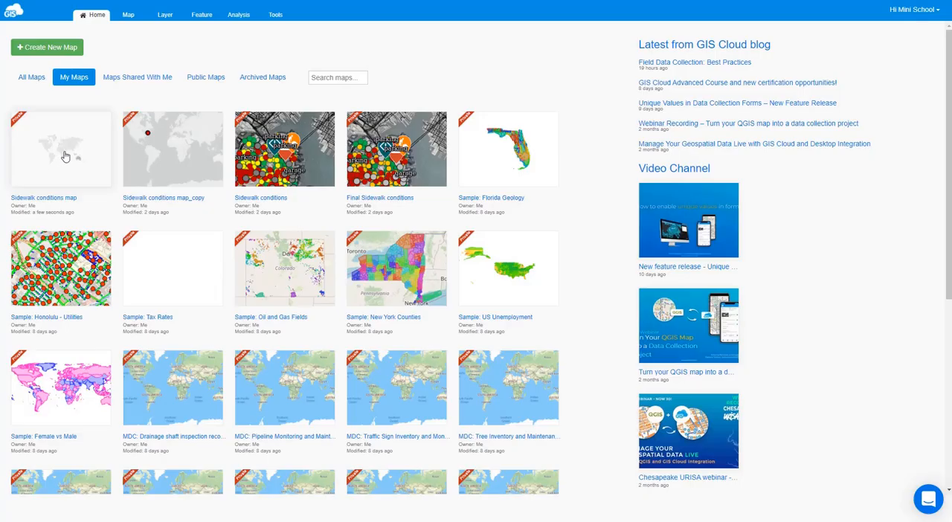
- Open the Sidewalk conditions map and frame the dense cluster of points around central Boston
click(65, 156)
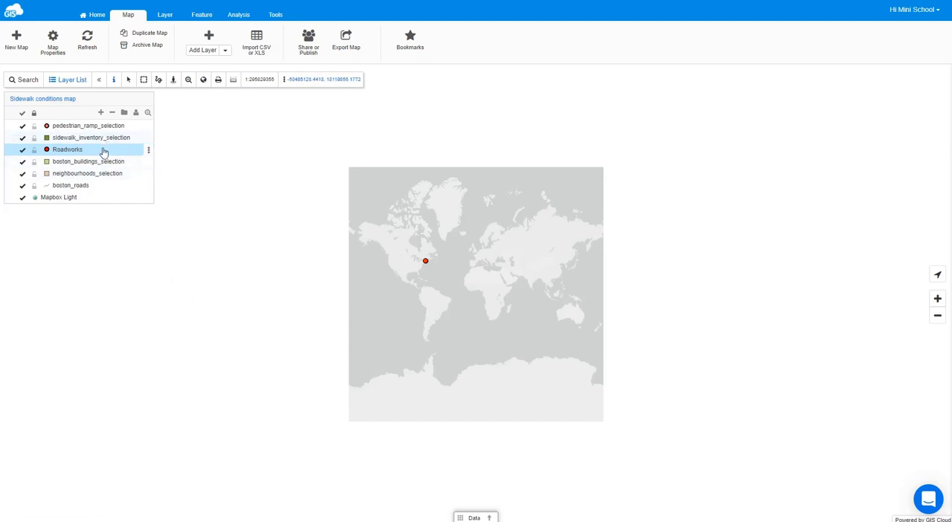
click(148, 113)
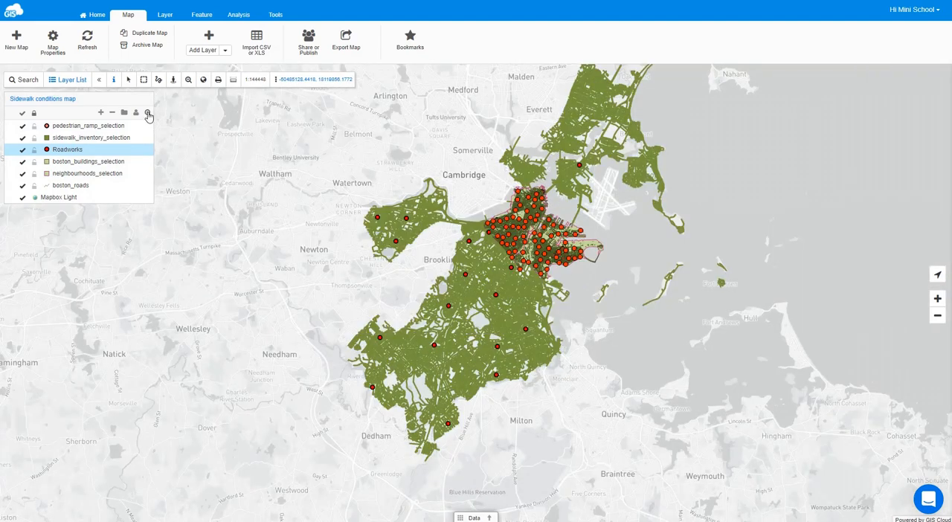
click(189, 80)
drag(536, 202, 547, 218)
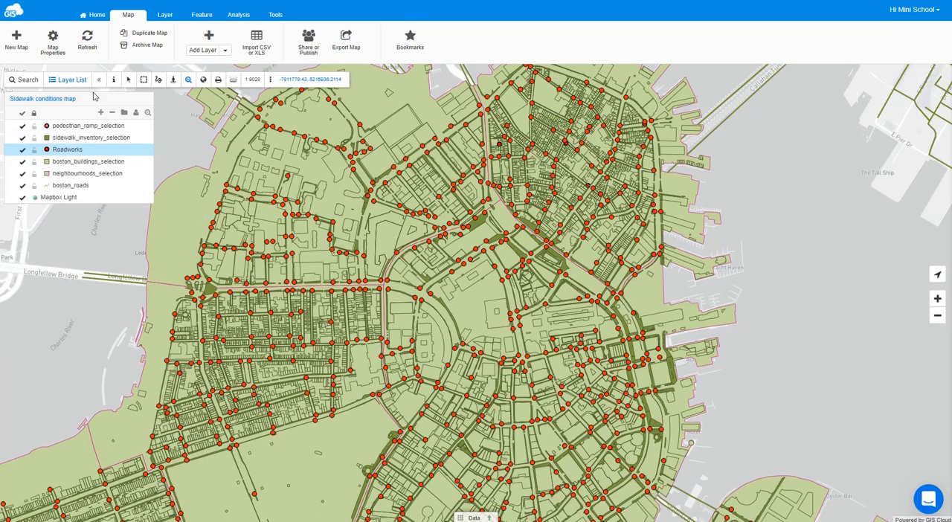
- Set the map's bounds to the current view in the advanced map properties and save them
click(58, 43)
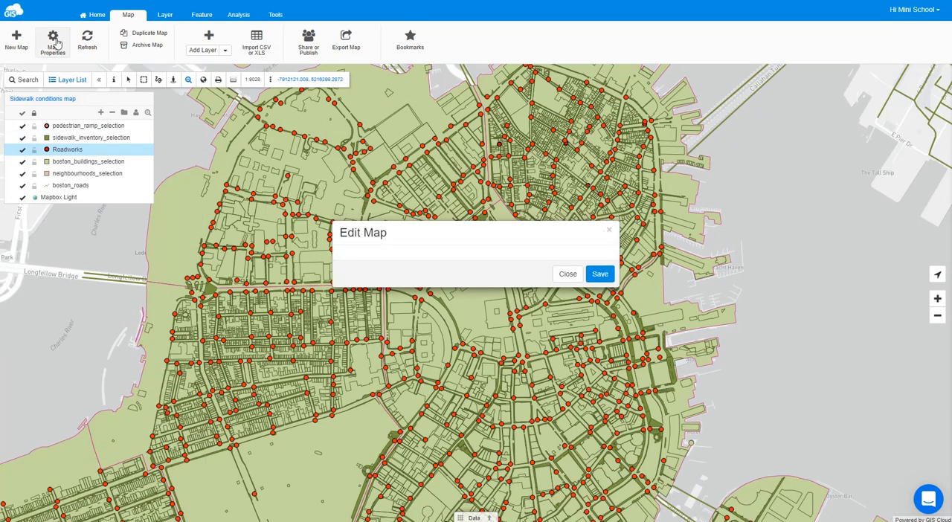
click(381, 190)
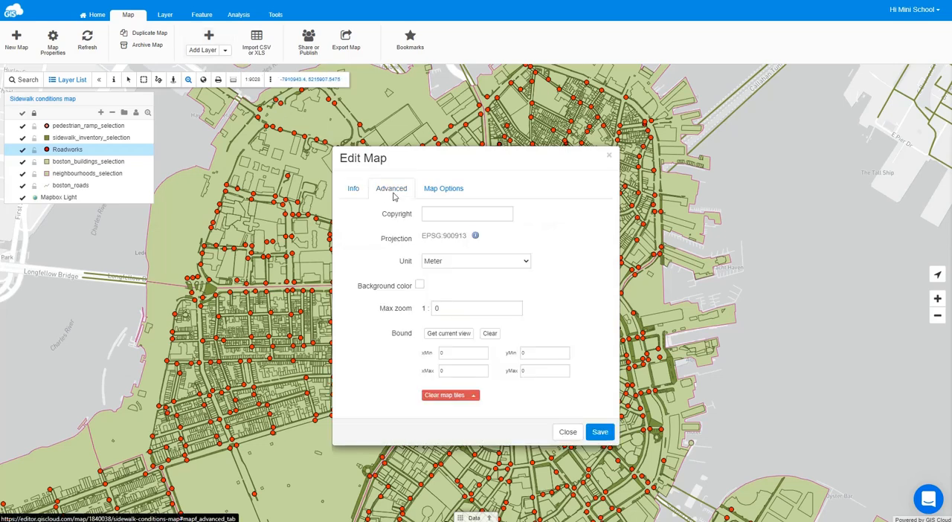
click(443, 335)
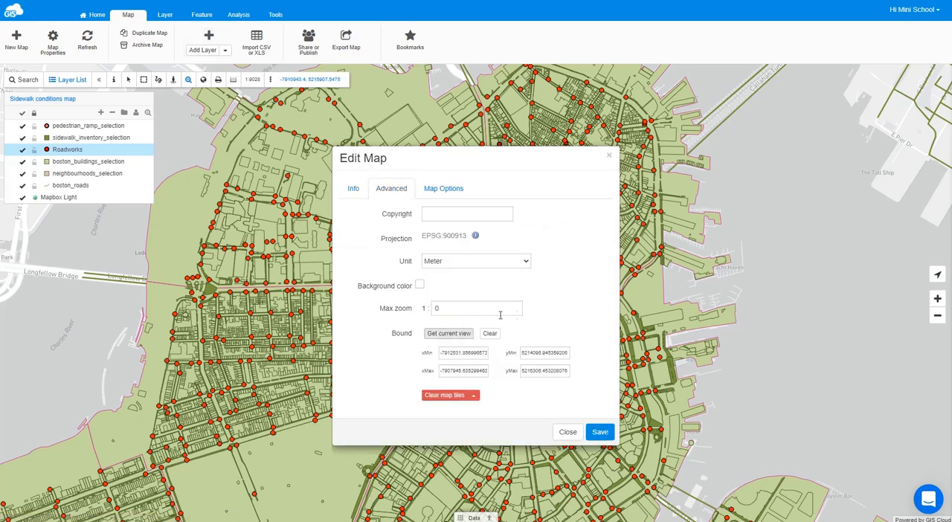
click(593, 437)
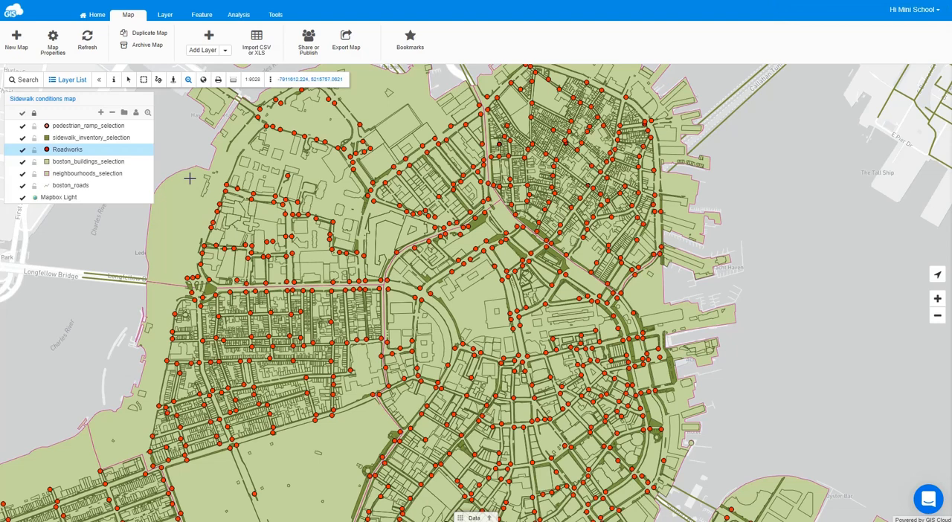
double_click(58, 104)
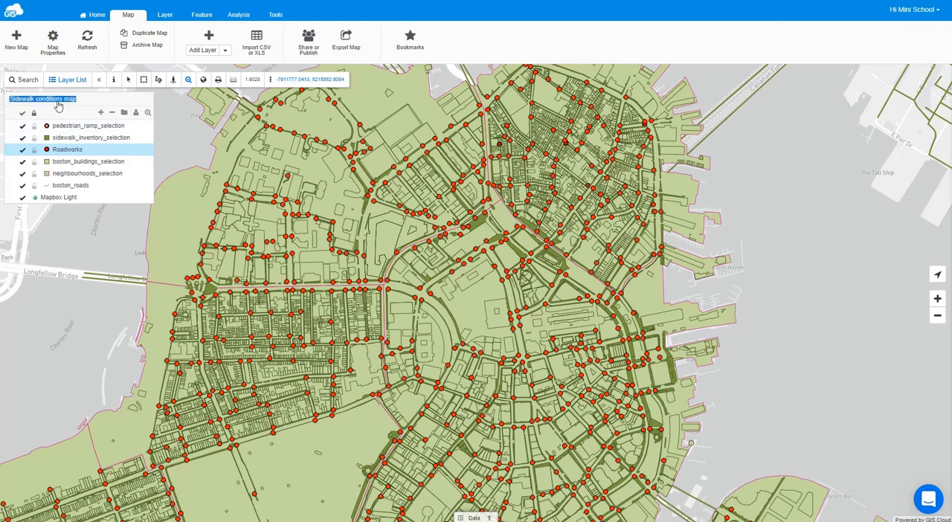
click(57, 104)
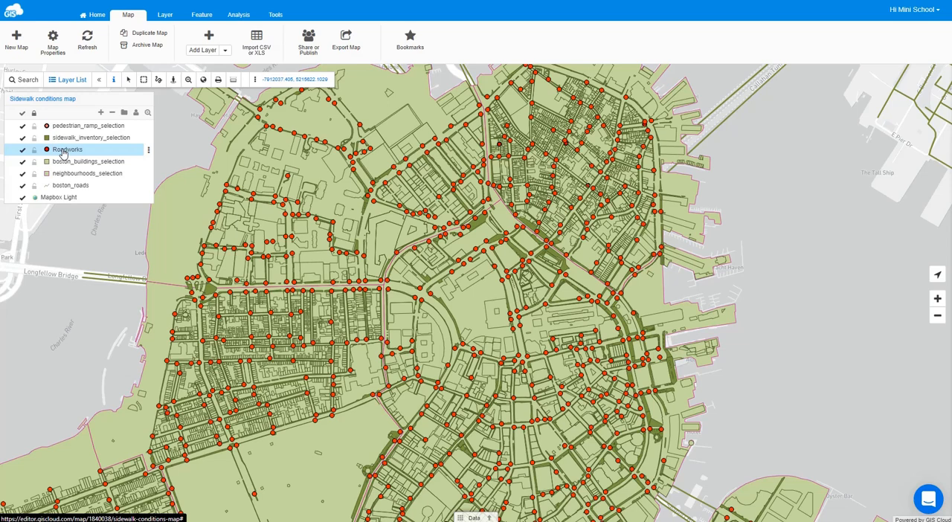
- Reorder the layers so Roadworks is first and boston_roads sits directly above boston_buildings_selection
drag(63, 153, 62, 127)
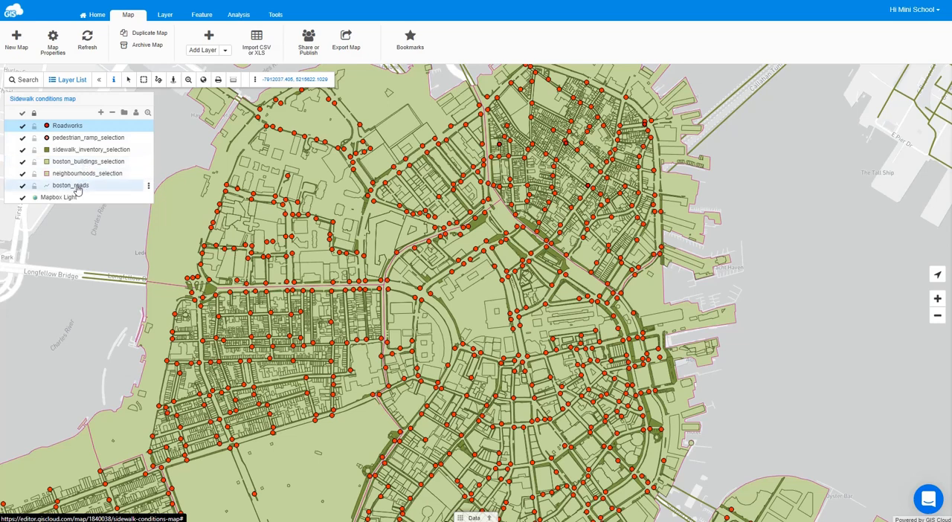
drag(78, 189, 74, 163)
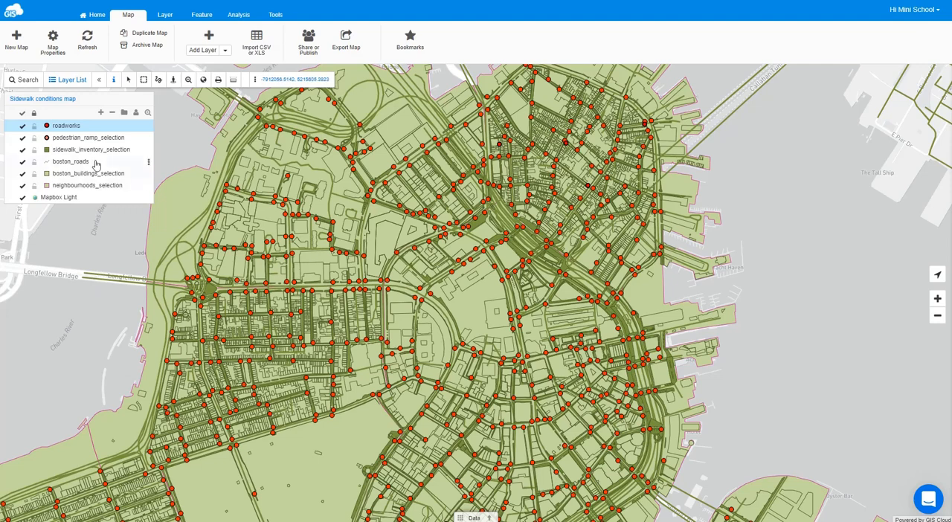
- Rename the roadworks layer as Roadworks and enable the info window for displaying its attributes
double_click(65, 126)
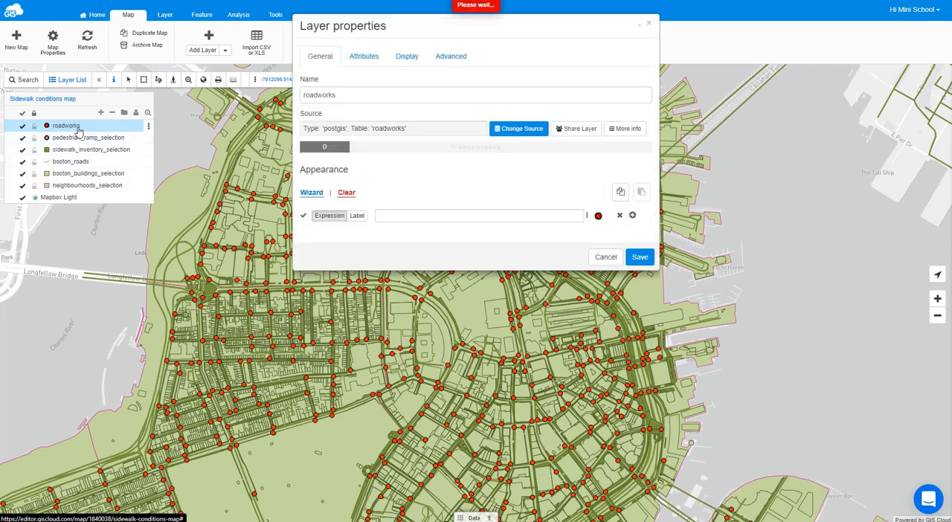
click(306, 95)
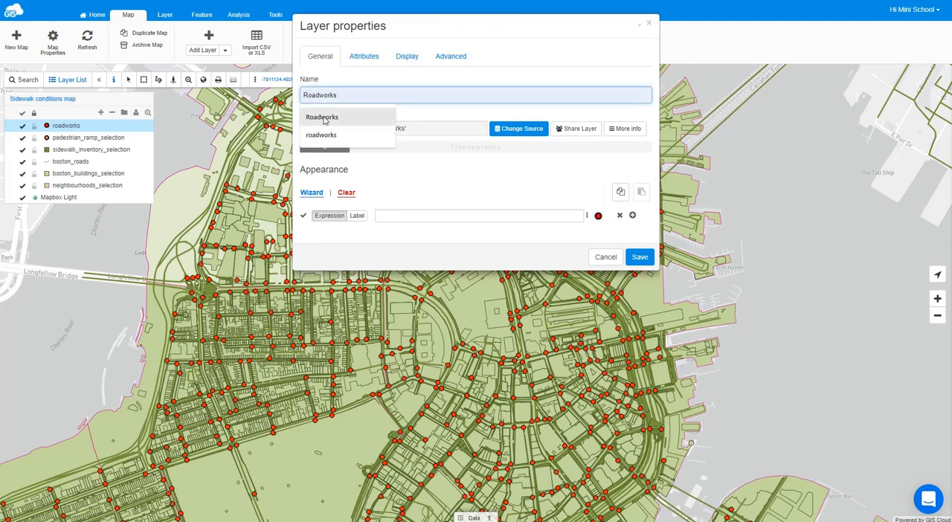
click(325, 120)
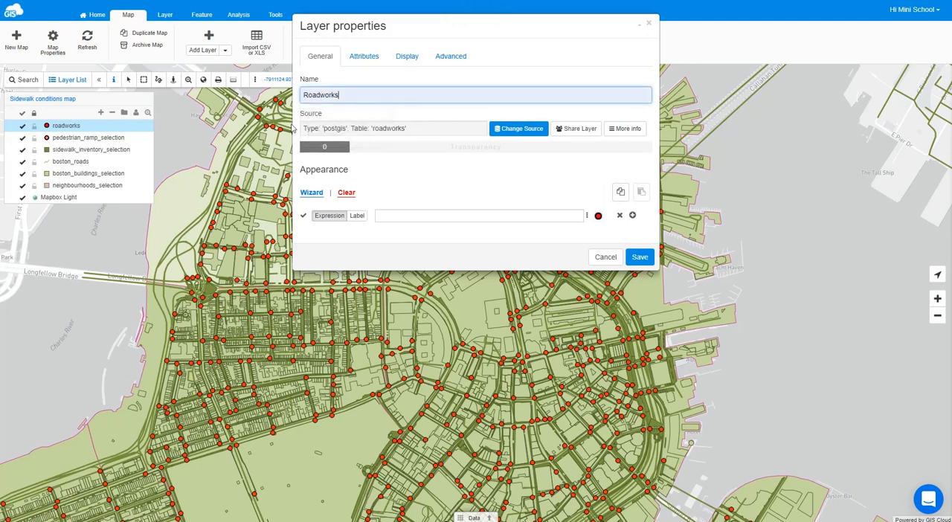
click(365, 59)
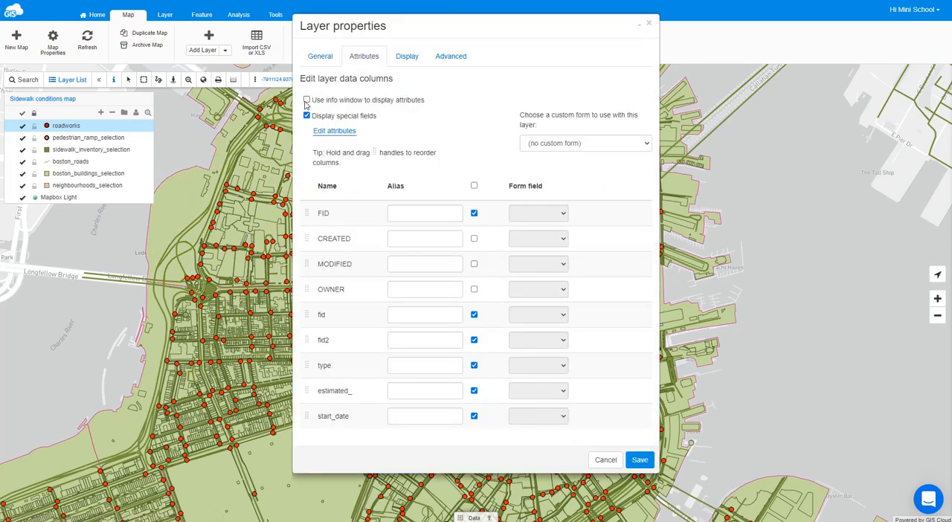
click(306, 101)
- Generate distinct-value style classes for the Roadworks layer from the type column with the thematic map wizard
click(321, 58)
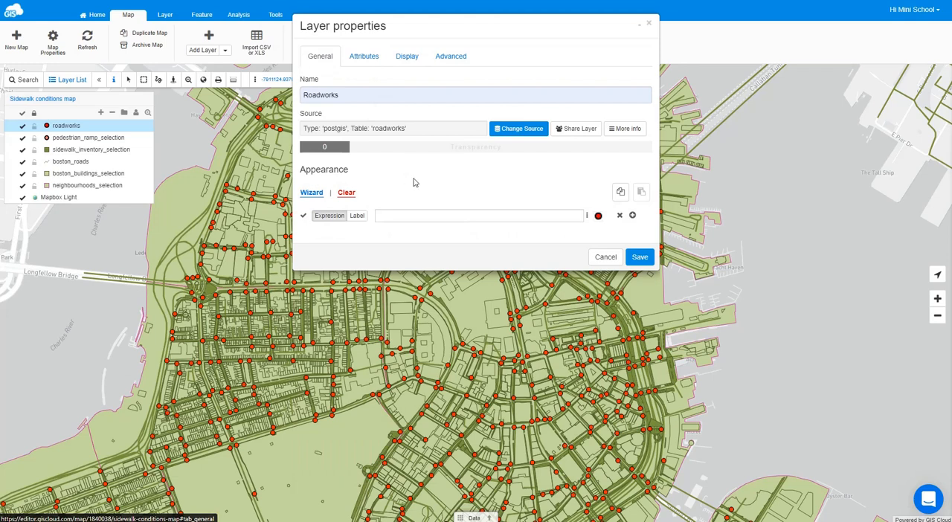
click(316, 196)
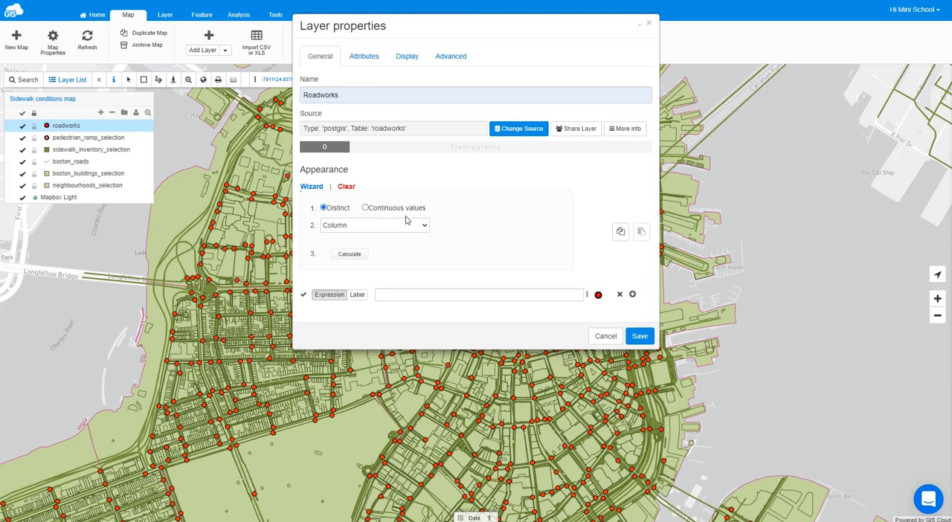
click(362, 226)
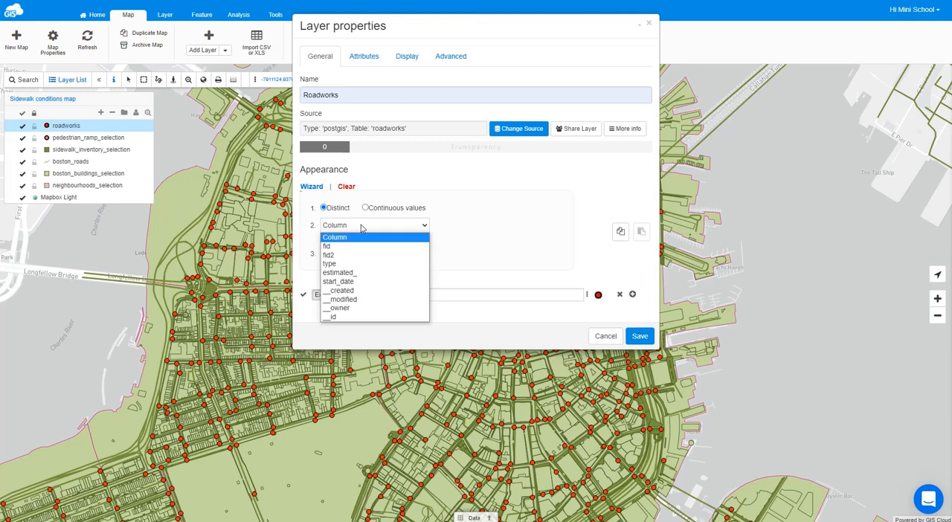
click(338, 265)
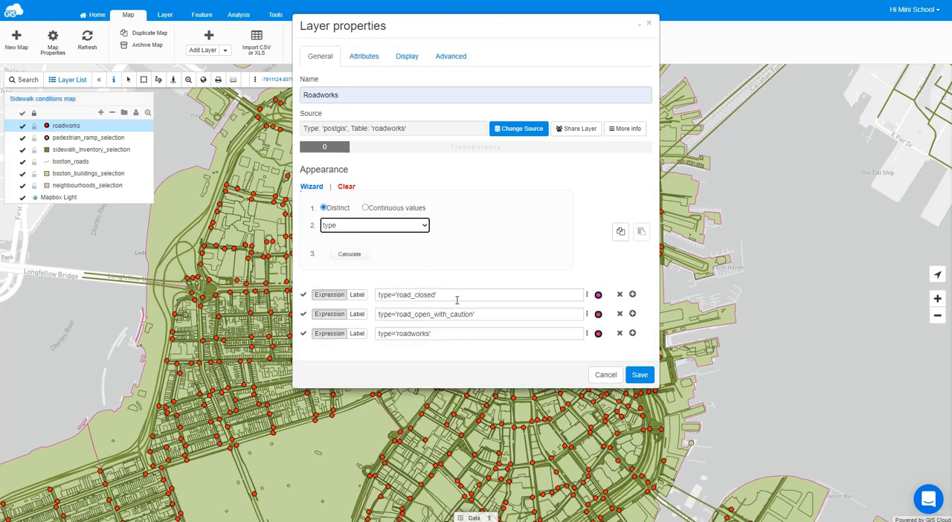
- Assign road_closed.png as the icon of the type='road_closed' class
click(599, 295)
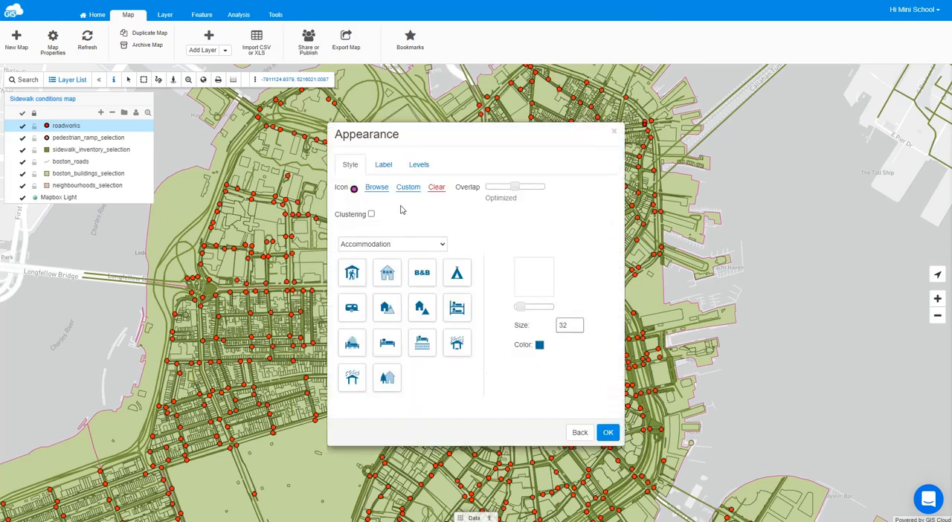
click(374, 189)
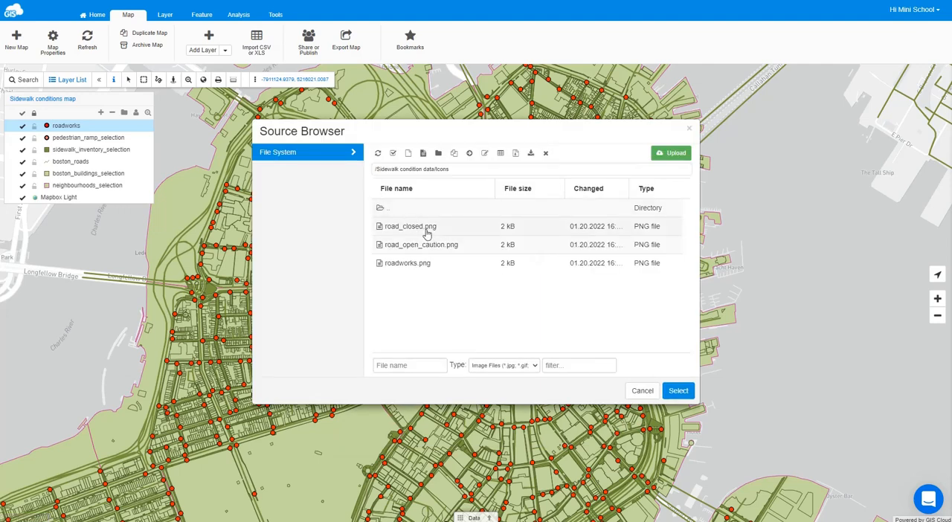
click(427, 231)
click(677, 391)
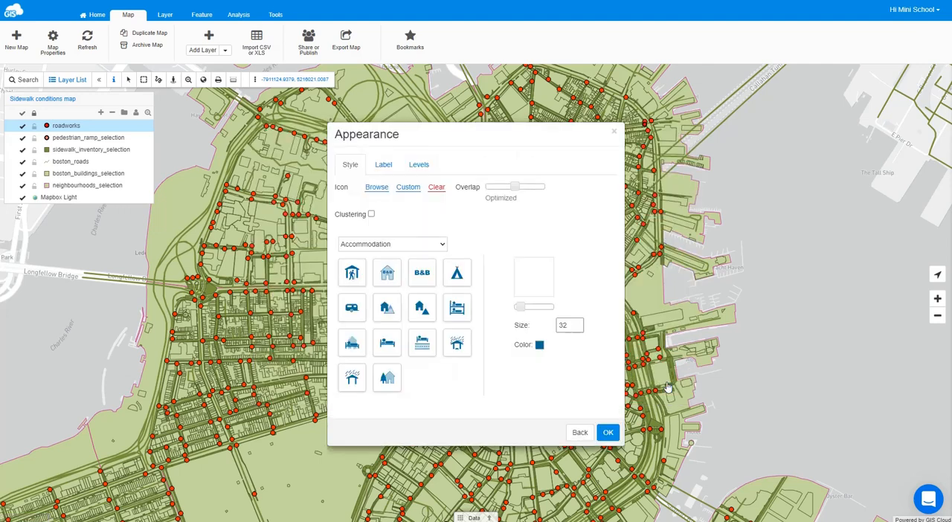
click(607, 432)
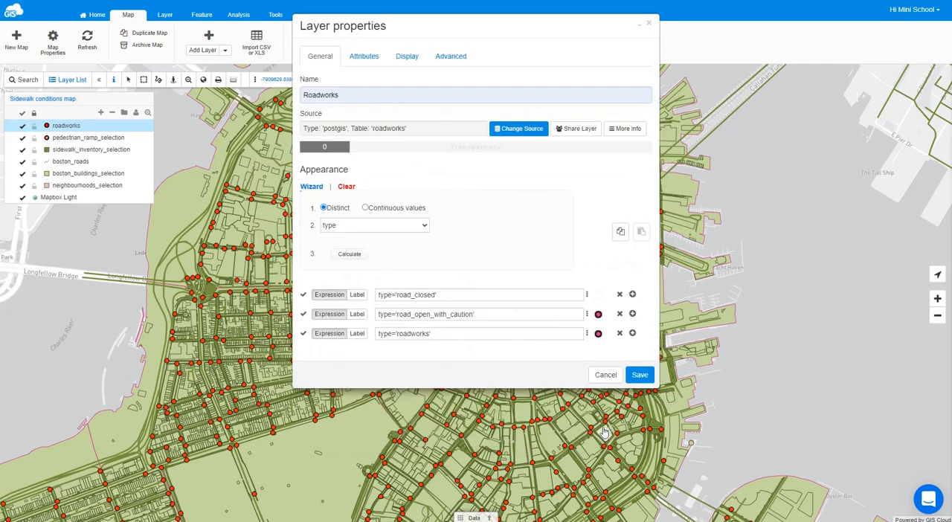
- Assign road_open_caution.png as the icon of the type='road_open_with_caution' class
click(597, 316)
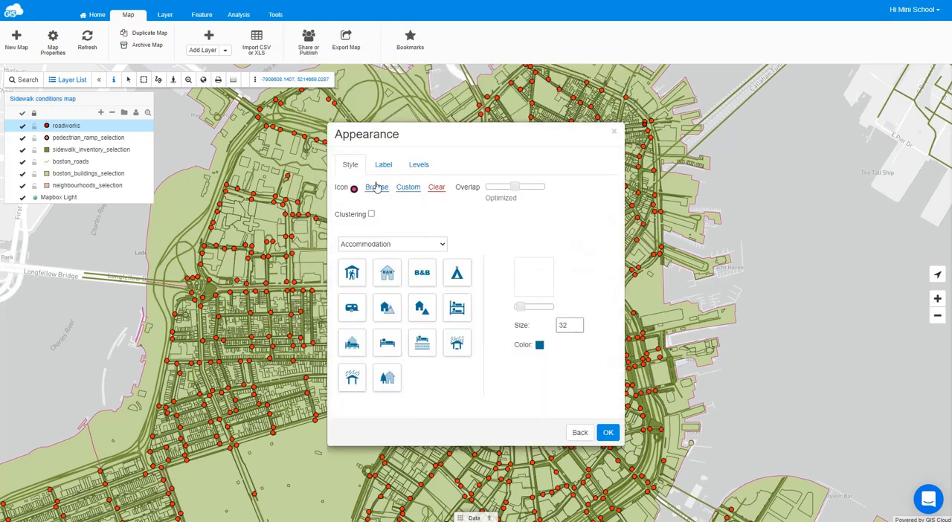
click(378, 187)
click(431, 247)
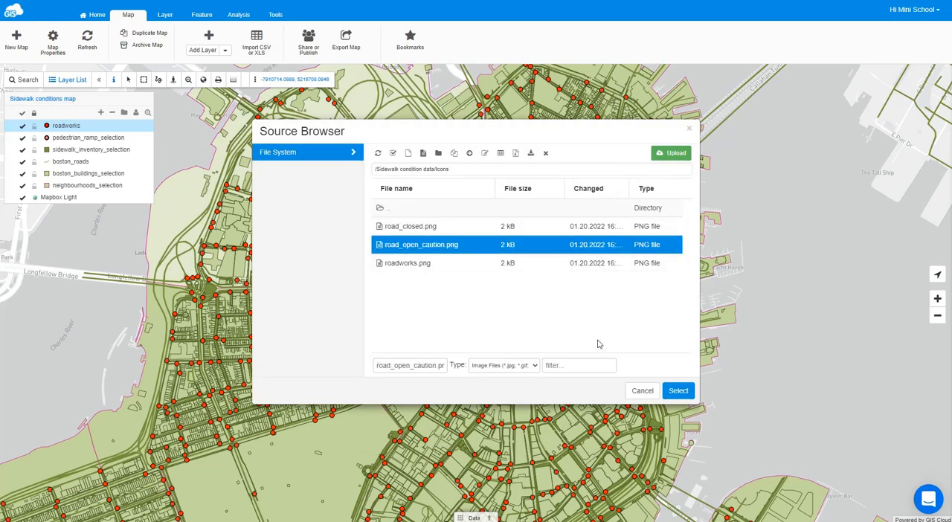
click(678, 391)
click(604, 433)
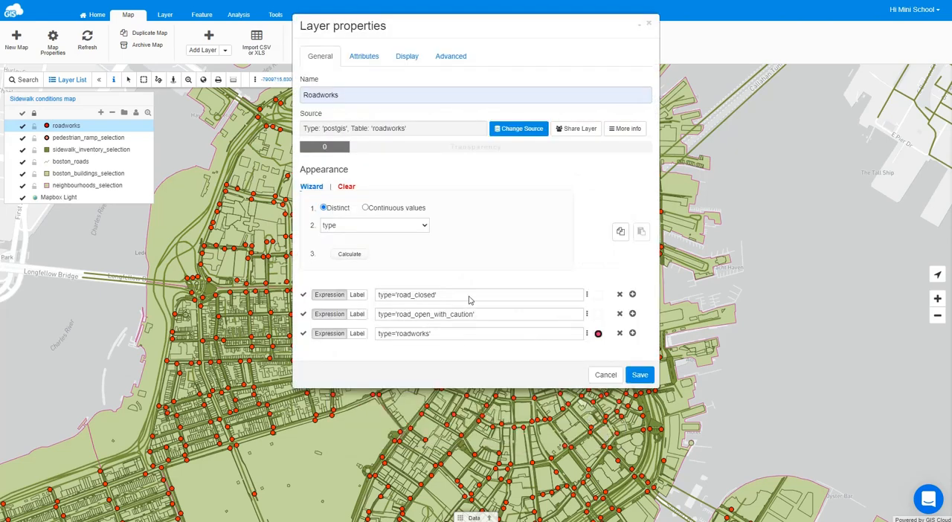
- Assign roadworks.png as the icon of the type='roadworks' class
click(598, 335)
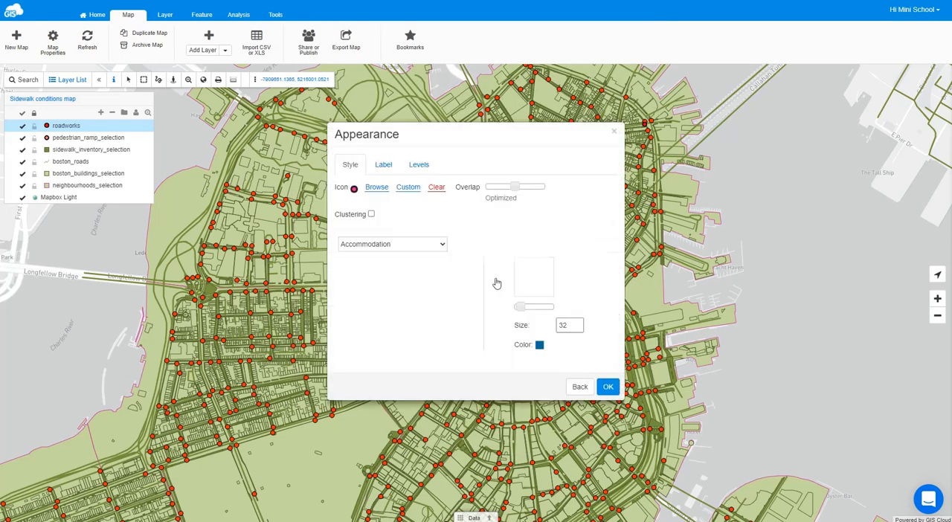
click(376, 189)
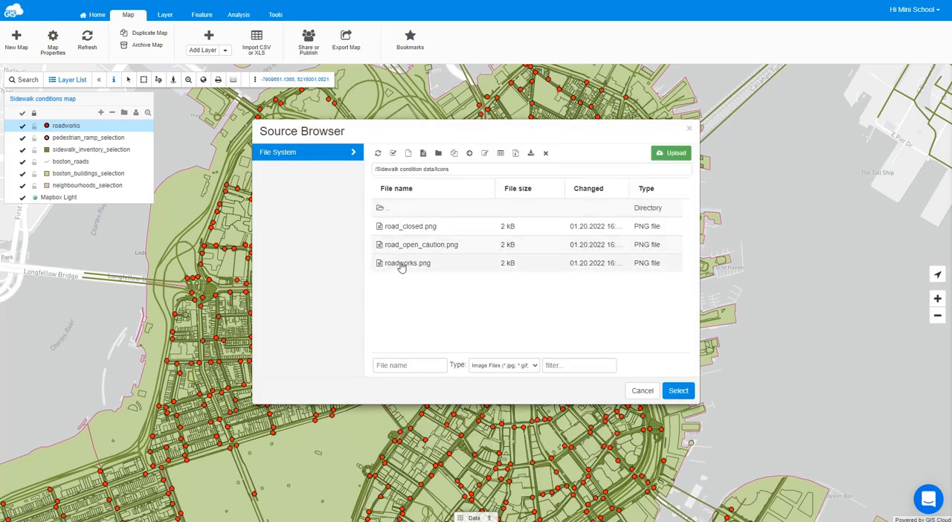
click(405, 264)
click(678, 391)
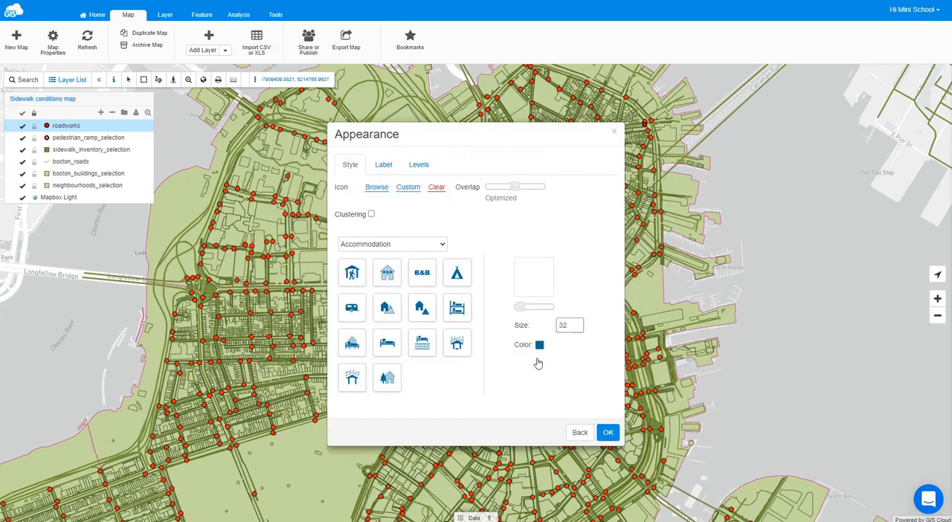
click(604, 434)
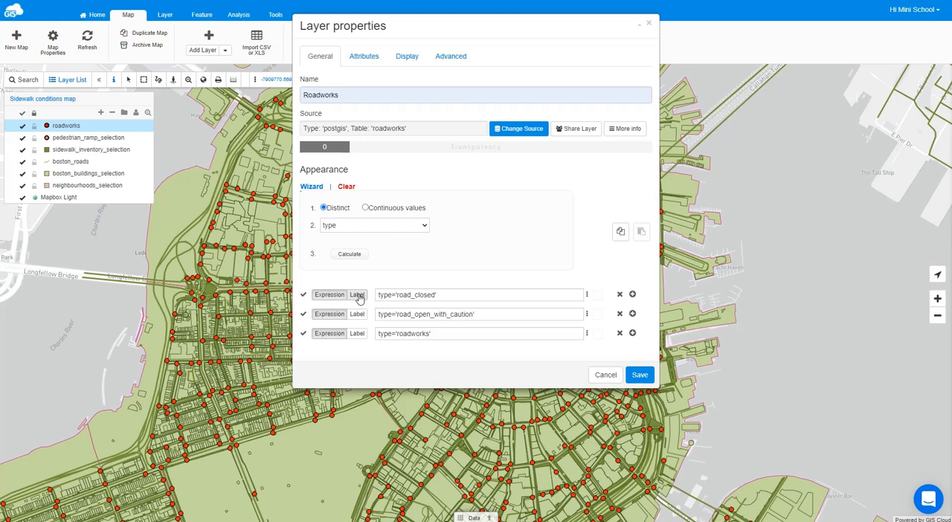
- Label the three Roadworks classes "Road closed", "Road open with caution" and "Roadworks", and save the layer properties
click(358, 295)
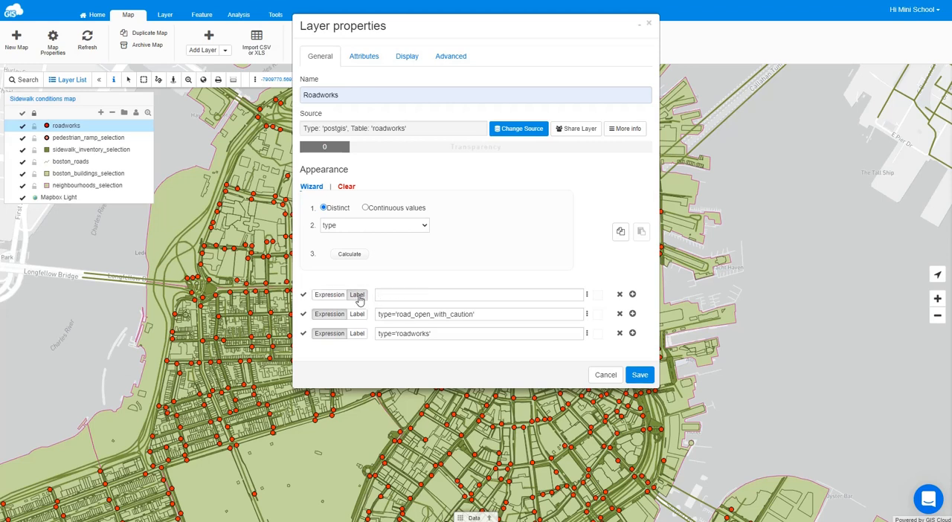
click(395, 294)
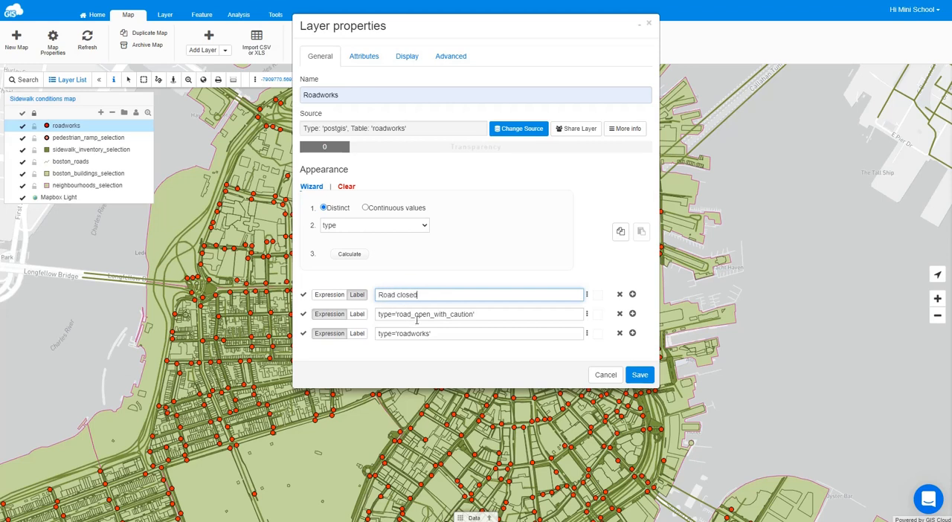
click(358, 314)
click(395, 314)
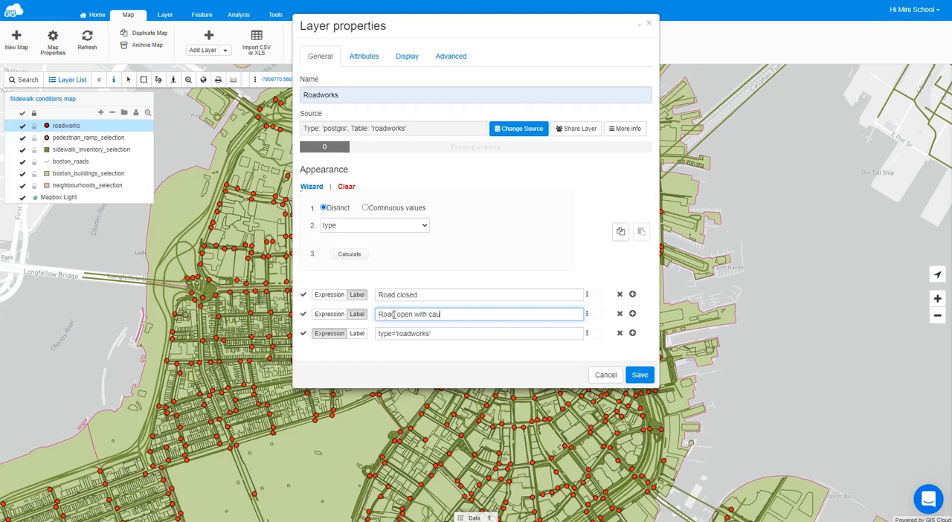
click(357, 333)
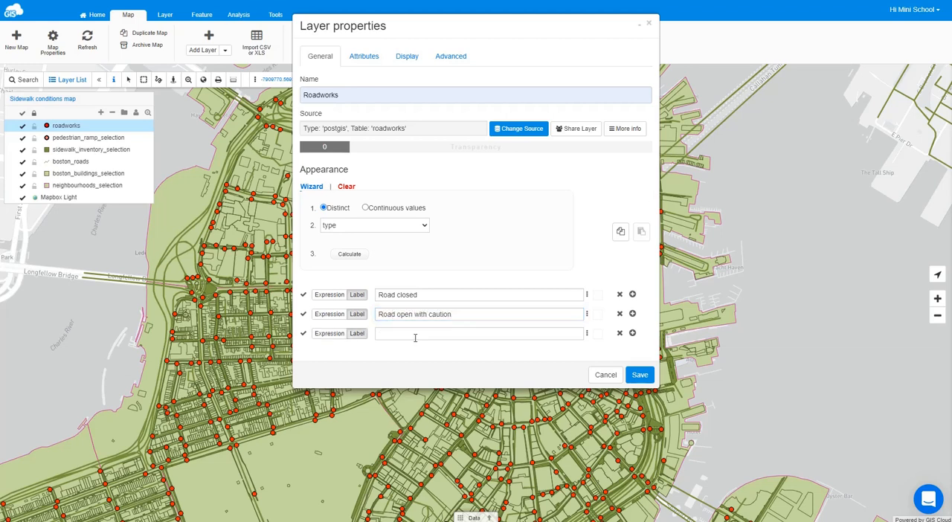
click(415, 334)
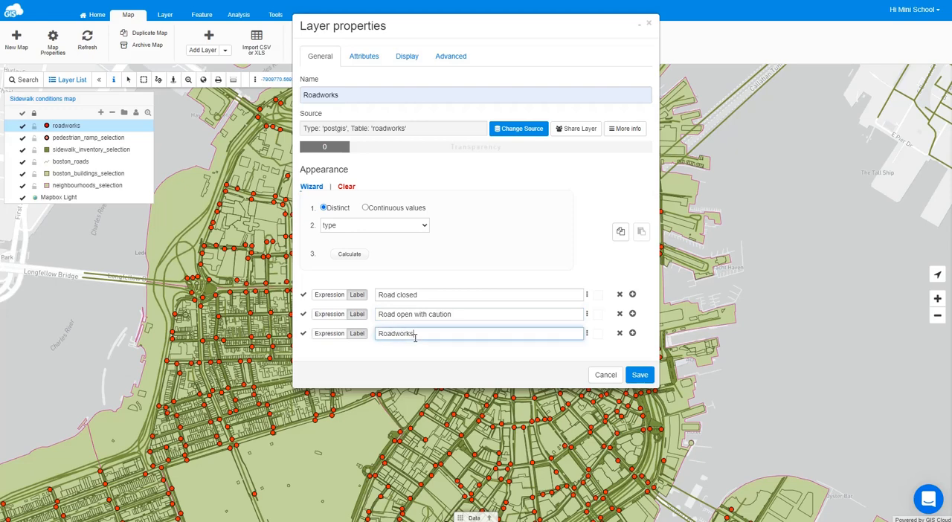
click(638, 375)
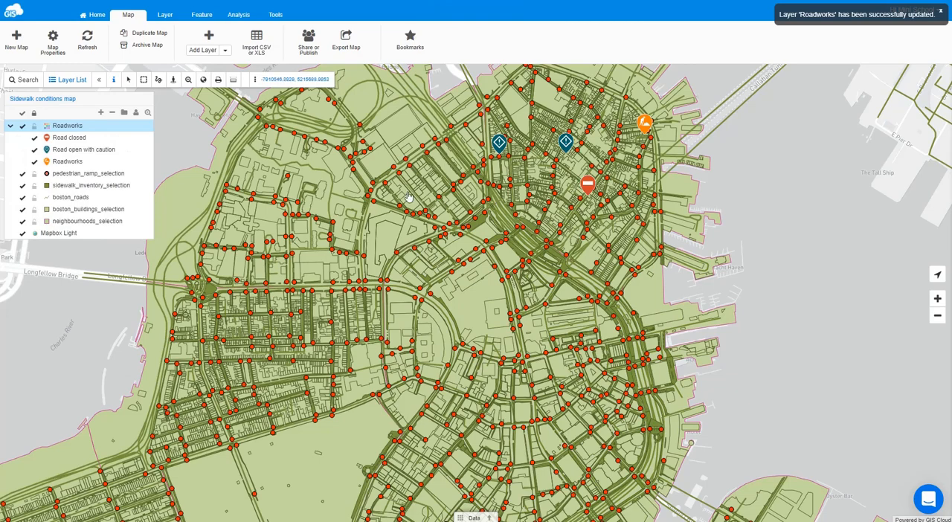
- Inspect the attributes of the orange Roadworks marker near the northeastern waterfront in its info window, then close the window
drag(463, 199, 419, 263)
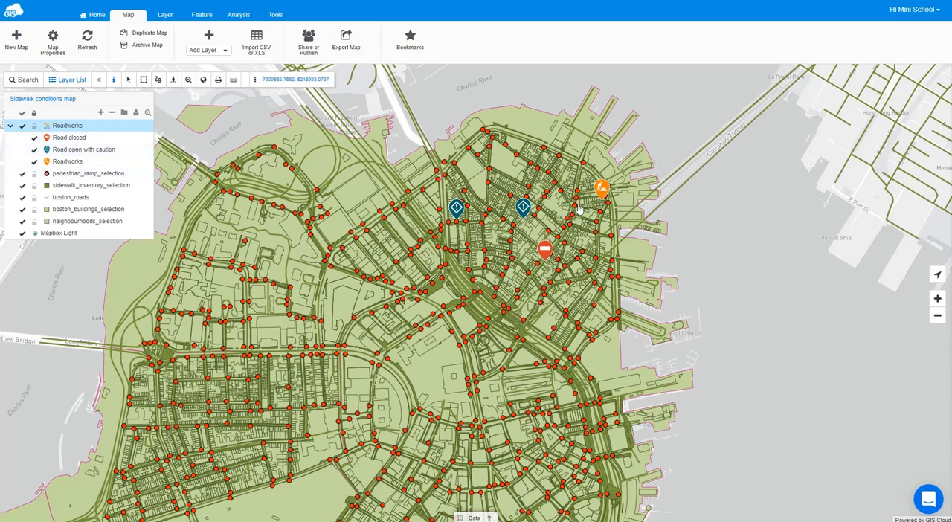
click(602, 190)
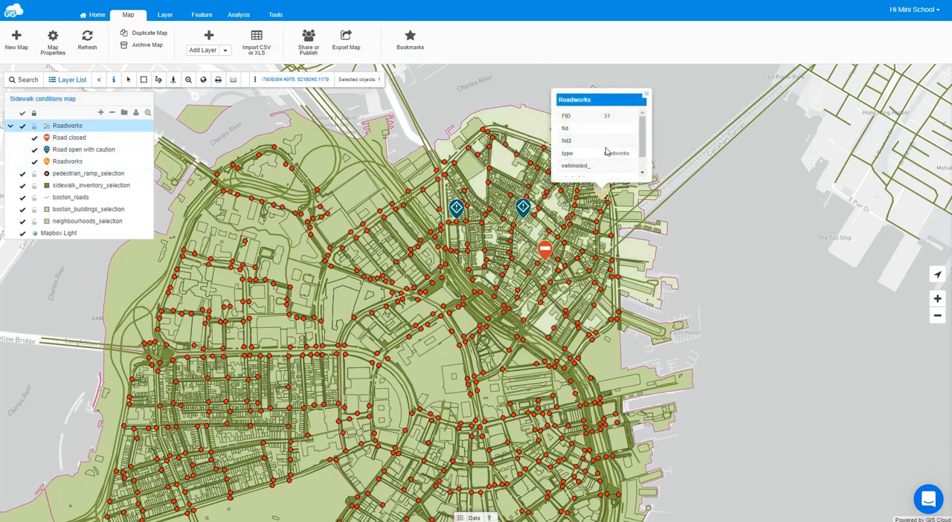
scroll(587, 146, down, 1)
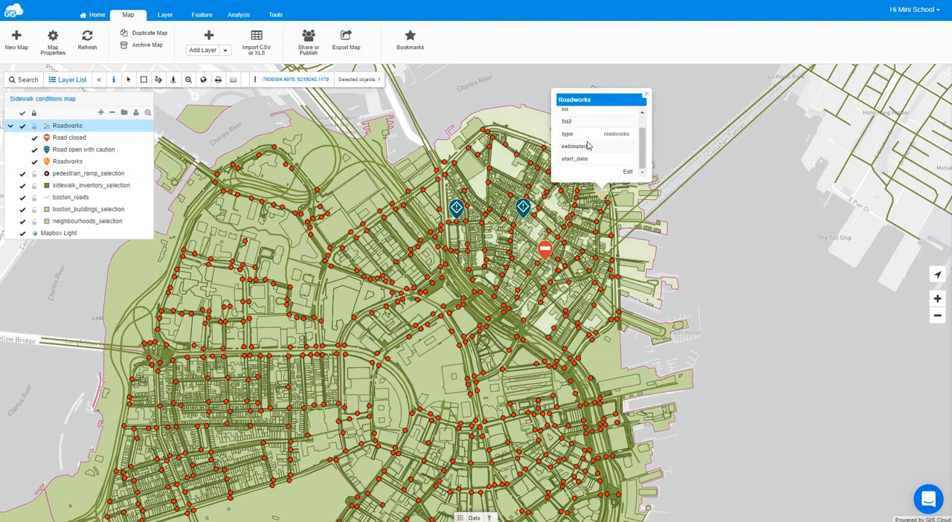
scroll(606, 166, up, 1)
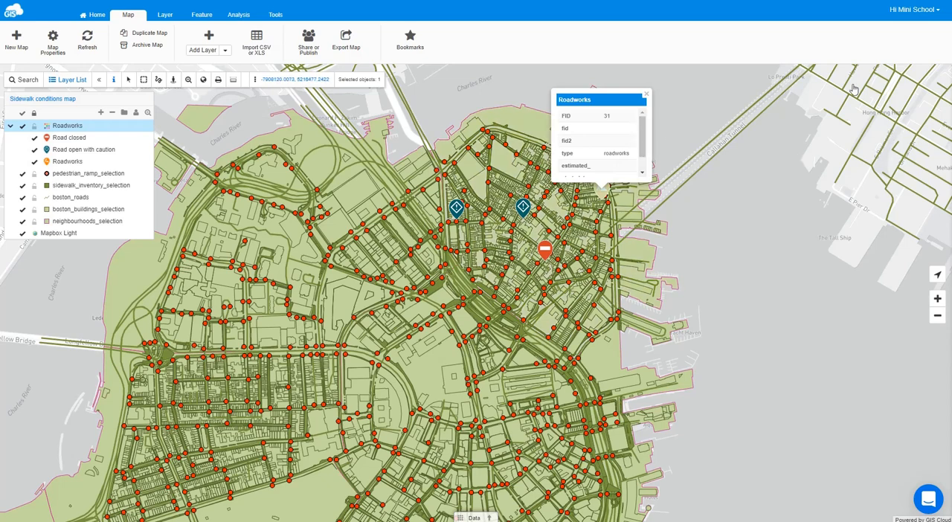
click(646, 100)
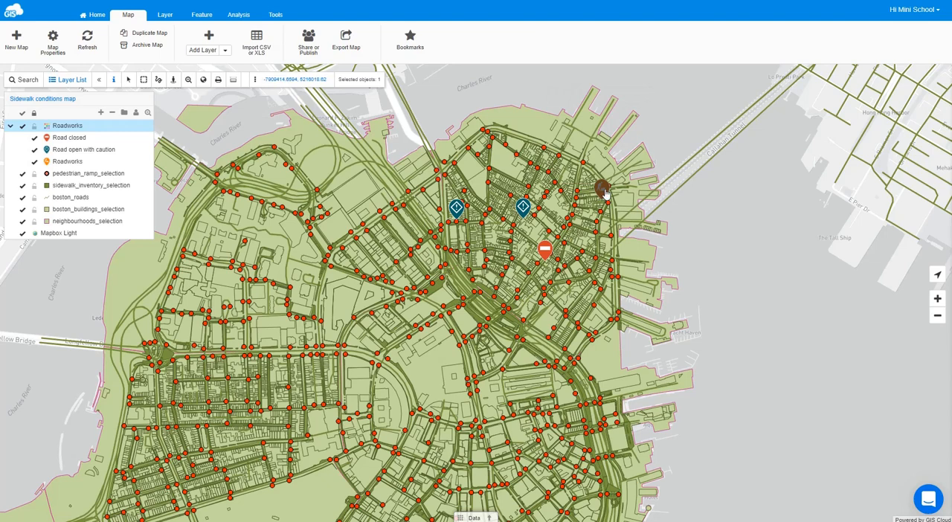
drag(606, 193, 678, 269)
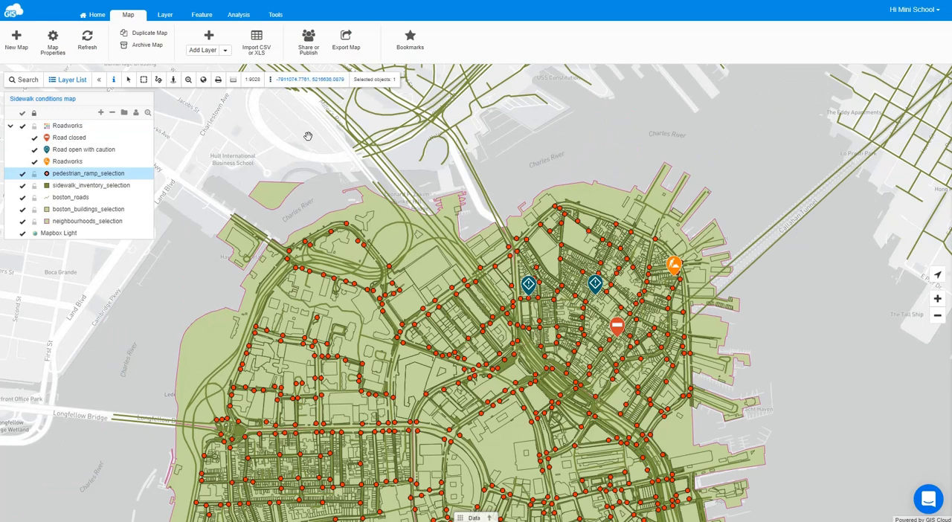
- Open the properties of the pedestrian_ramp_selection layer and rename the layer "Pedestrian ramp"
double_click(95, 177)
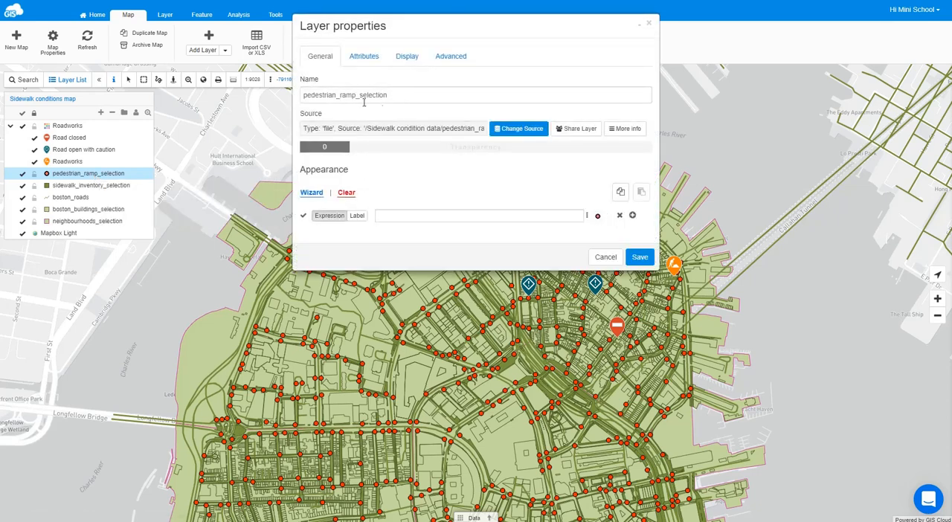
click(340, 99)
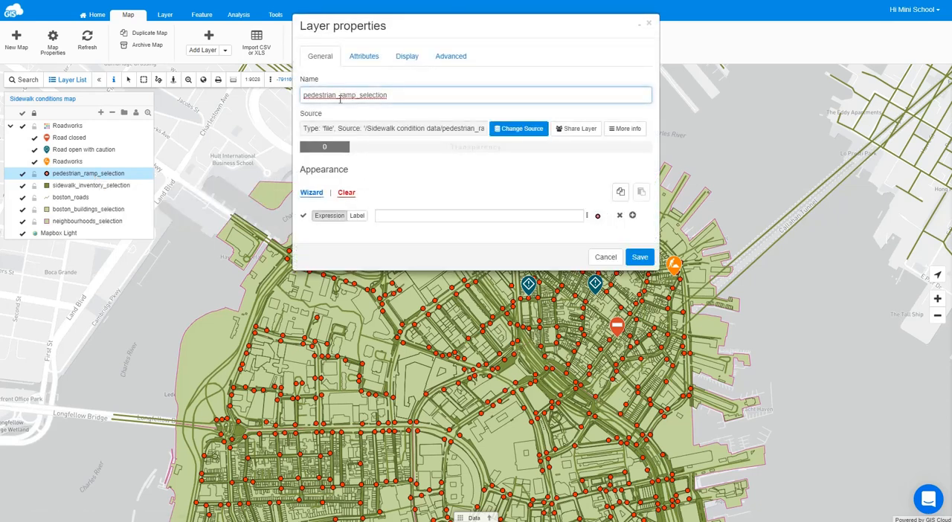
key(BackSpace)
key(BackSpace)
key(Delete)
key(Delete)
key(Delete)
key(Delete)
key(Delete)
key(Delete)
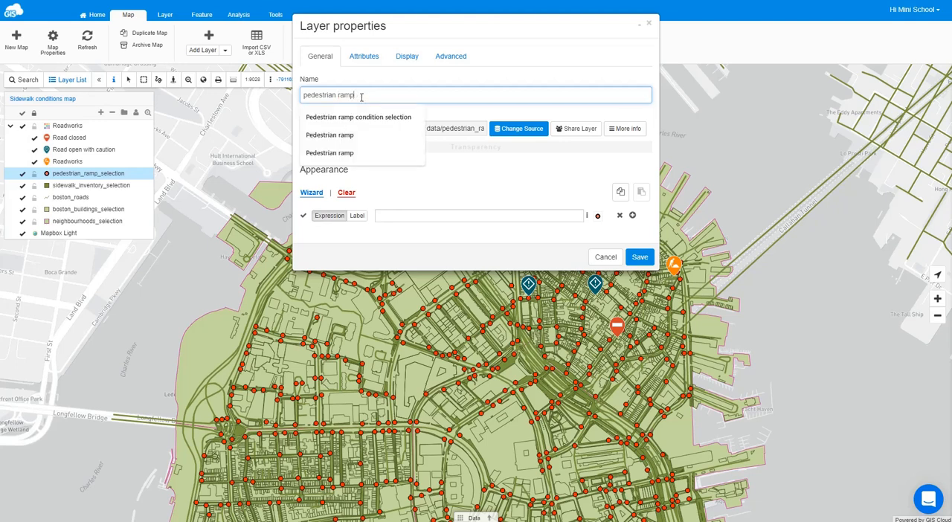
click(335, 135)
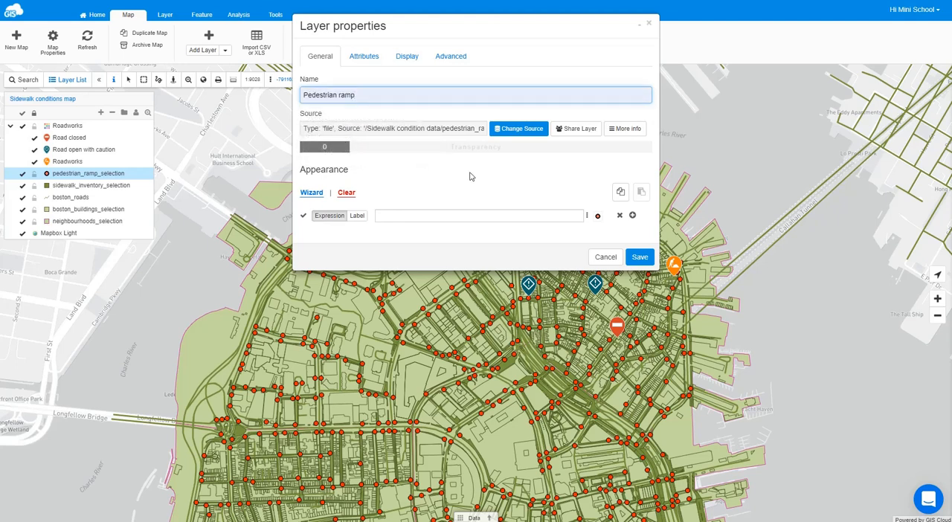
- Enable the info window for displaying attributes of the Pedestrian ramp layer and return to its general settings
click(375, 57)
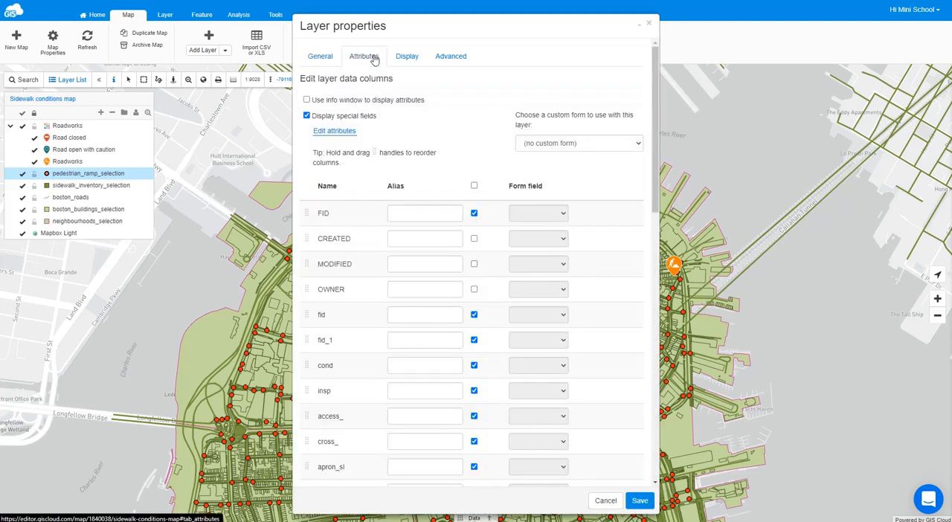
click(307, 101)
click(322, 59)
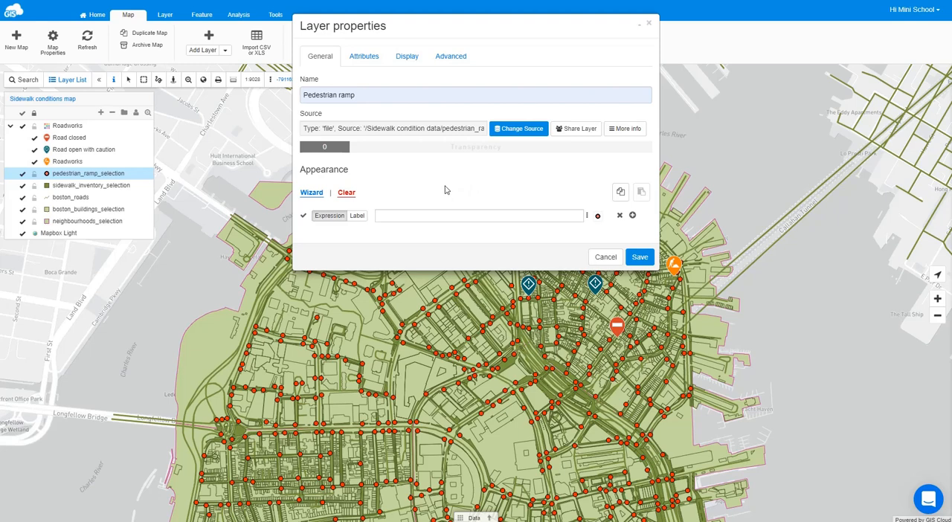
- Generate distinct-value style classes for the Pedestrian ramp layer from the cond column with the wizard
click(313, 193)
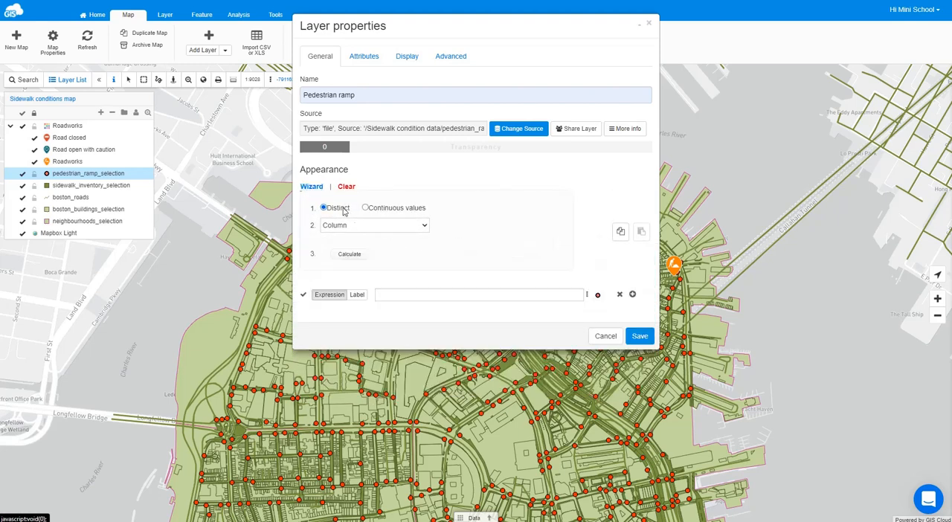
click(389, 225)
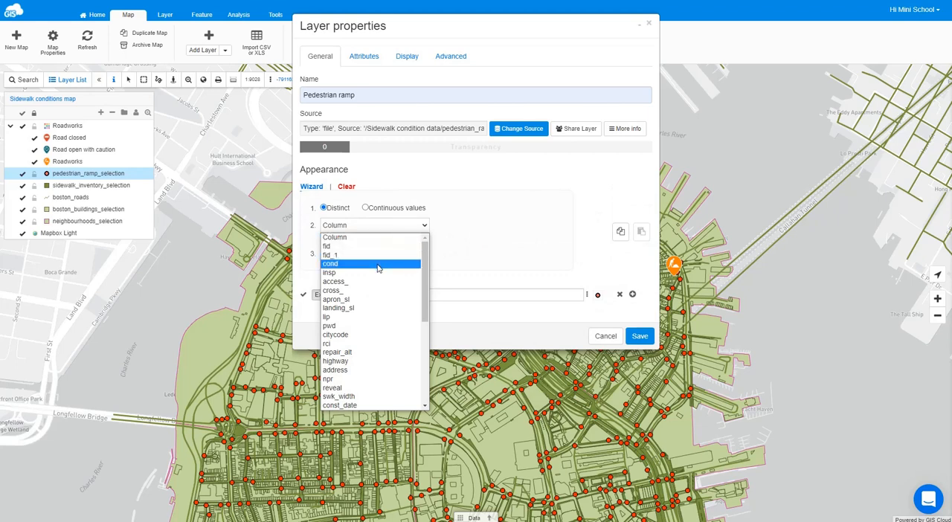
click(337, 265)
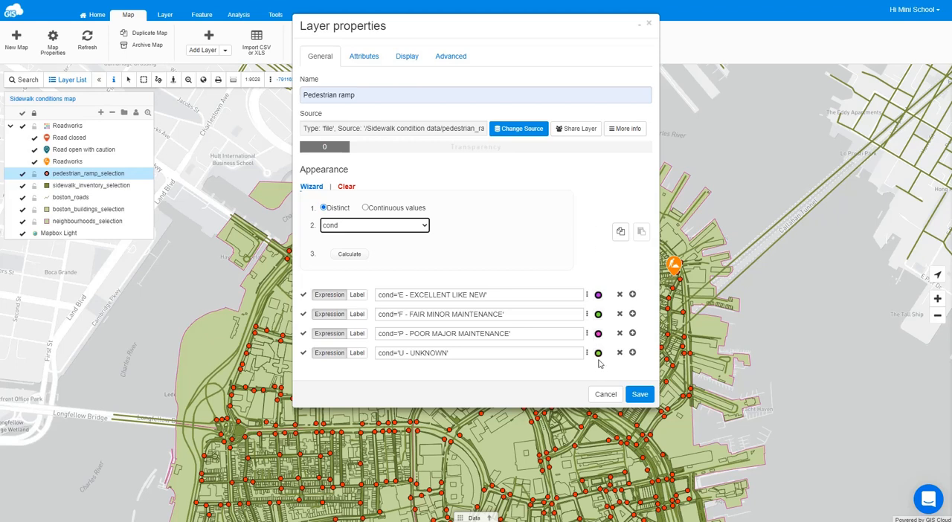
- Give the cond='E - EXCELLENT LIKE NEW' class a circle symbol with green fill and dark green border, adjusting its border width and size
click(599, 296)
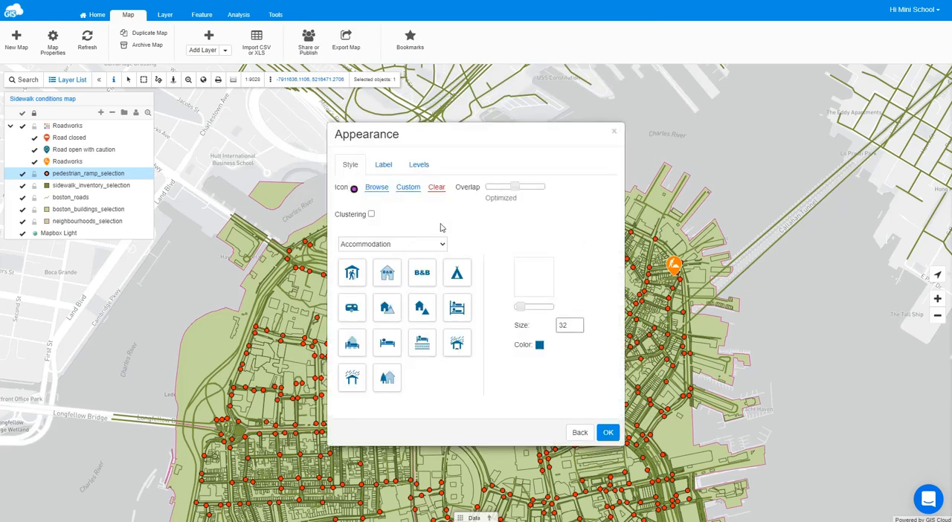
click(408, 188)
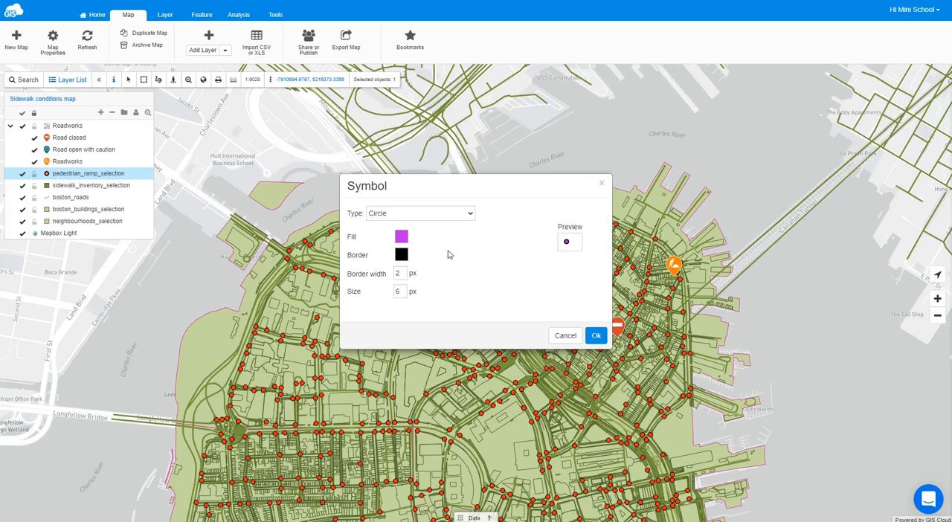
click(401, 239)
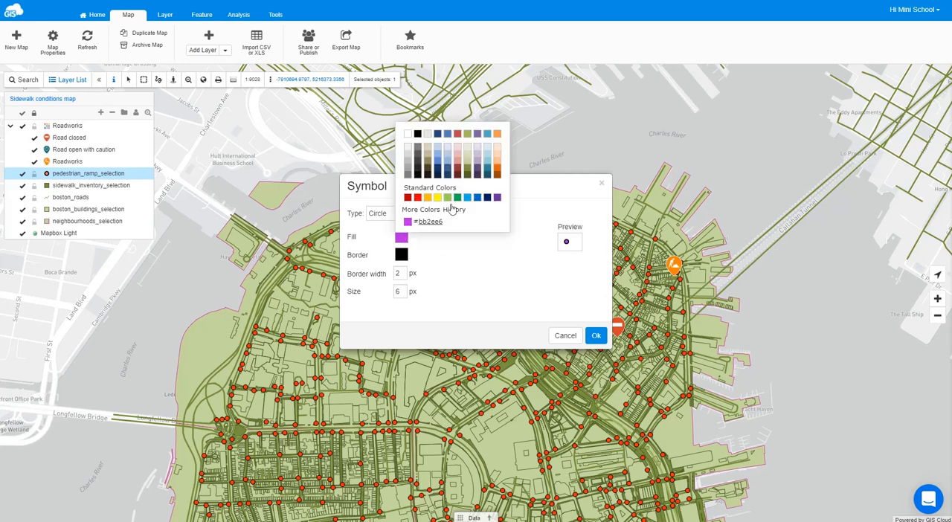
click(458, 198)
click(403, 255)
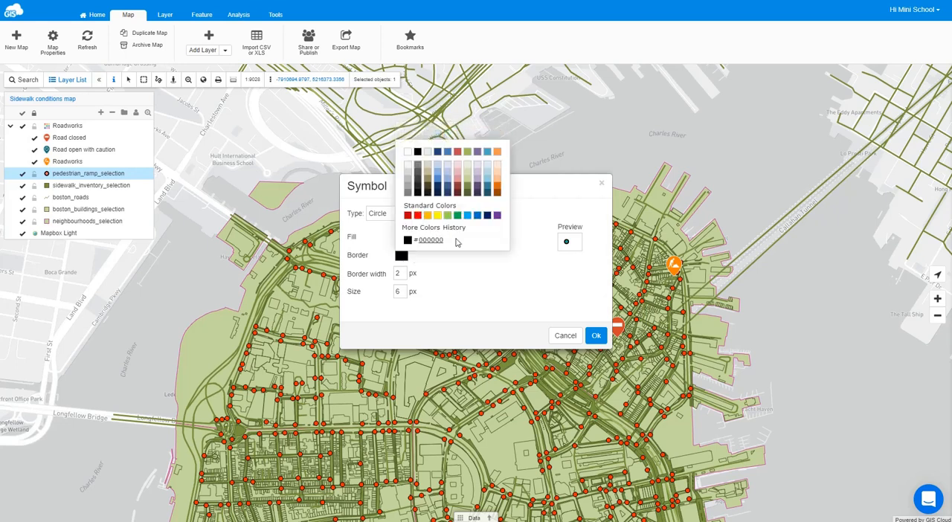
click(421, 228)
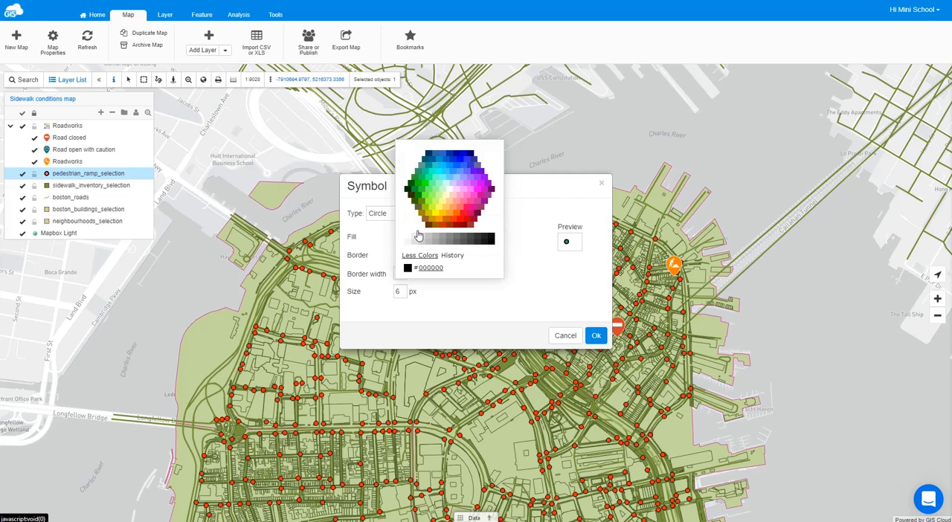
click(410, 186)
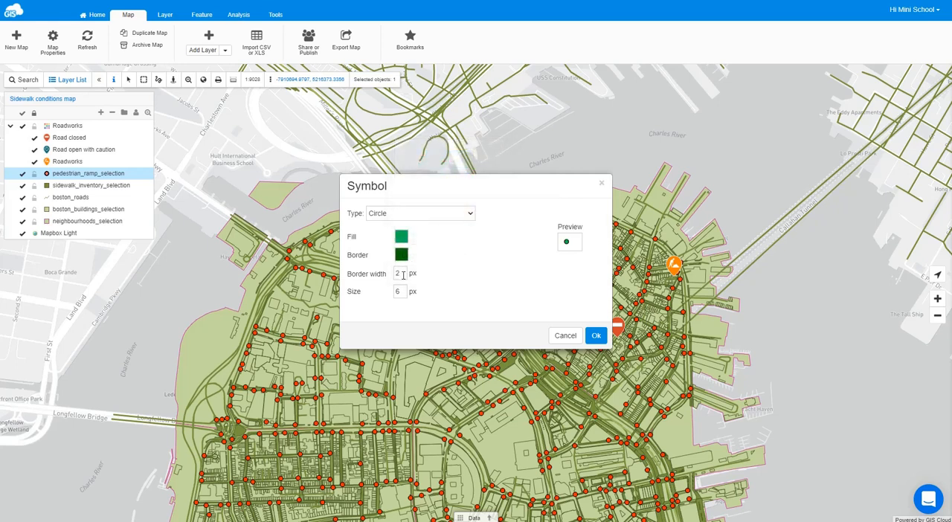
double_click(397, 274)
double_click(400, 292)
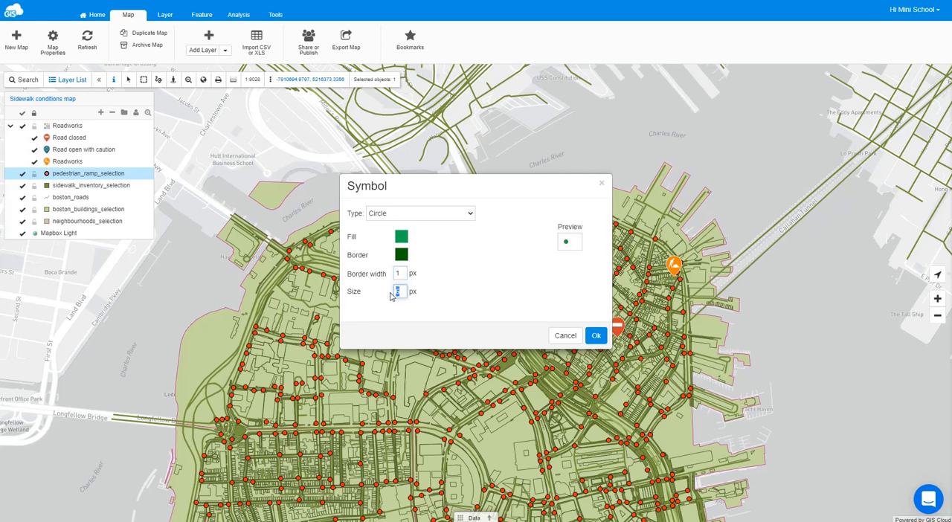
click(464, 297)
click(597, 337)
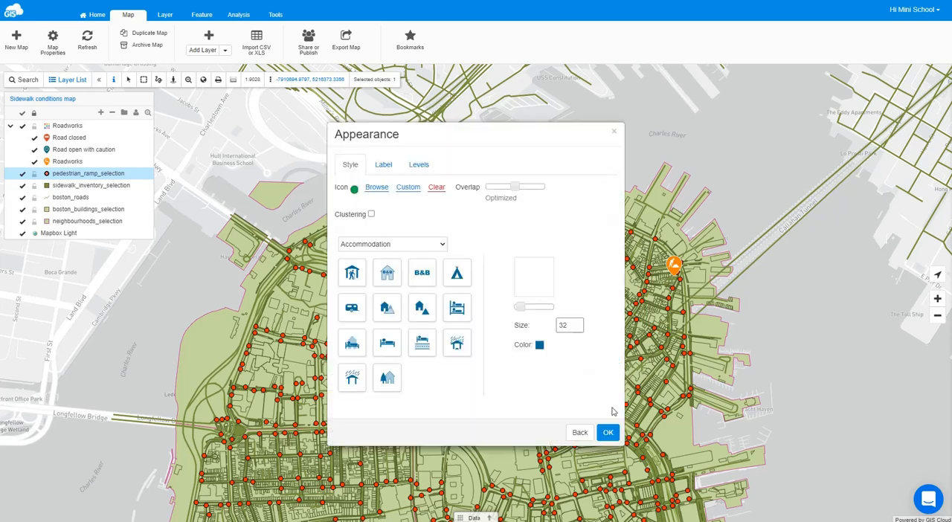
click(607, 432)
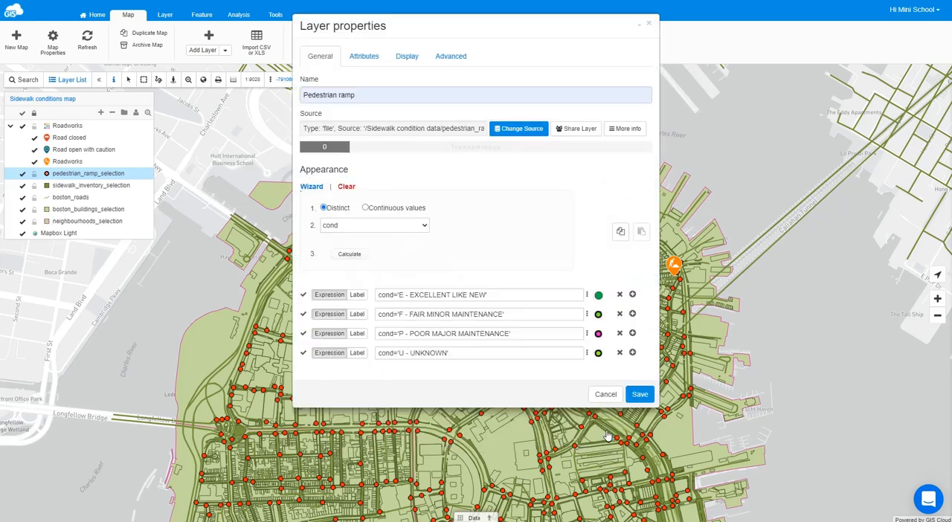
- Give the cond='F - FAIR MINOR MAINTENANCE' class a circle symbol with yellow fill, dark navy border, 1 px border width and 8 px size
click(598, 315)
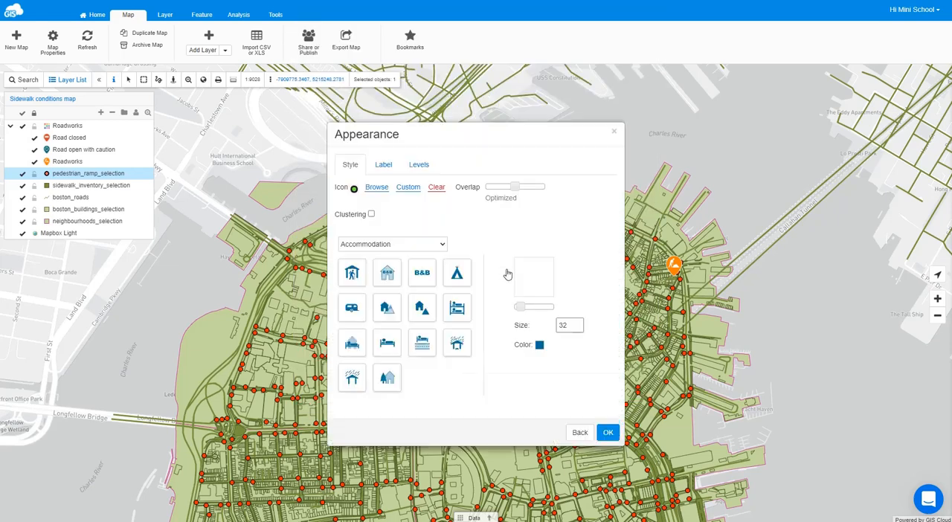
double_click(408, 191)
click(408, 192)
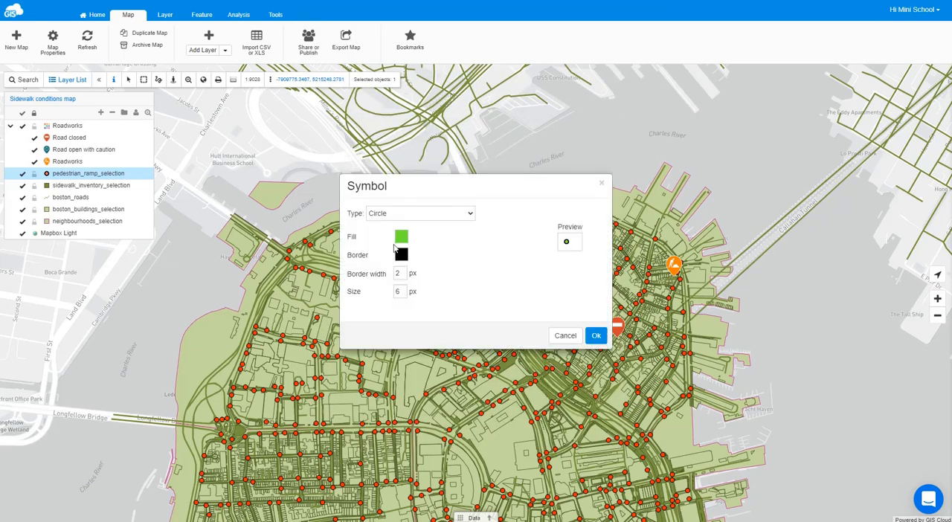
click(401, 239)
click(437, 197)
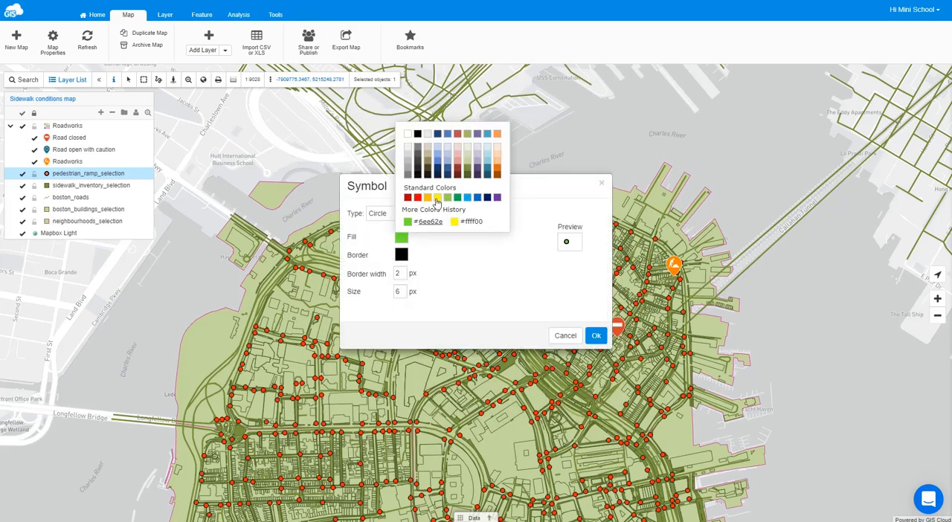
click(401, 255)
click(487, 215)
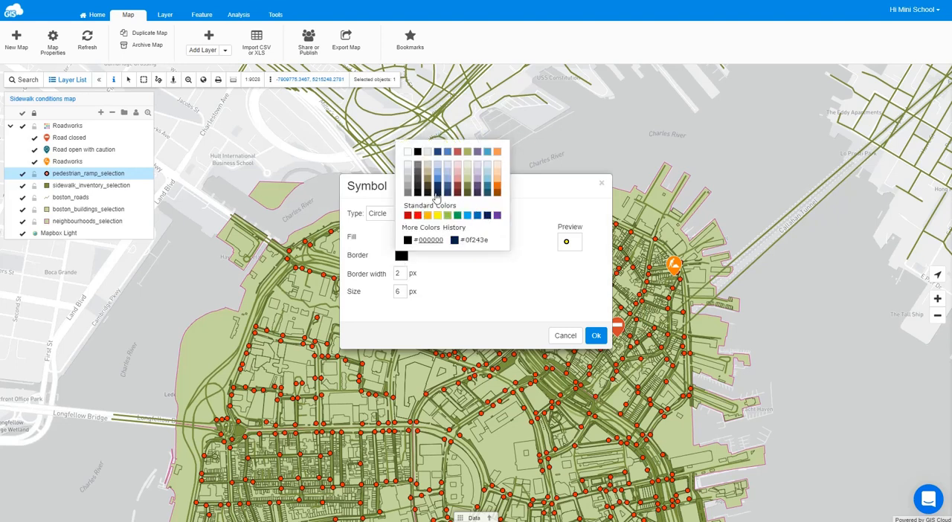
double_click(397, 275)
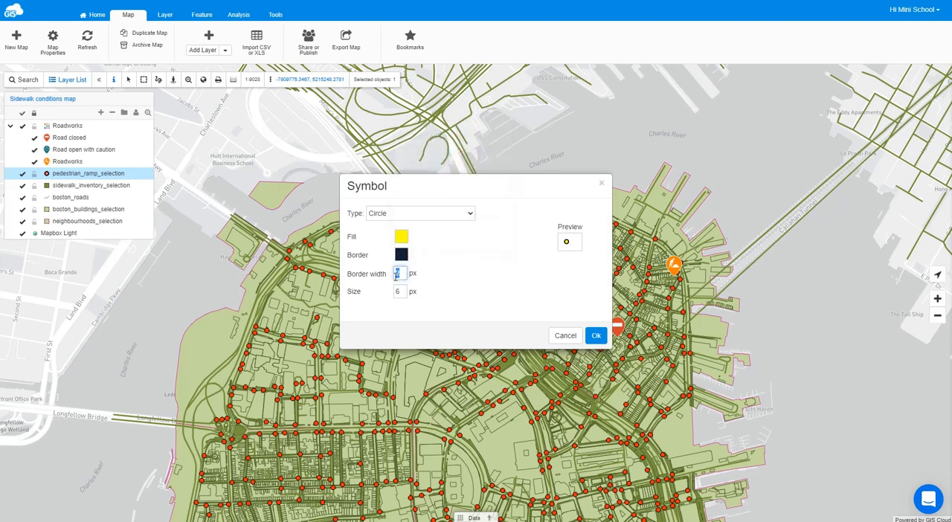
text(1)
double_click(396, 293)
text(8)
click(596, 336)
click(606, 432)
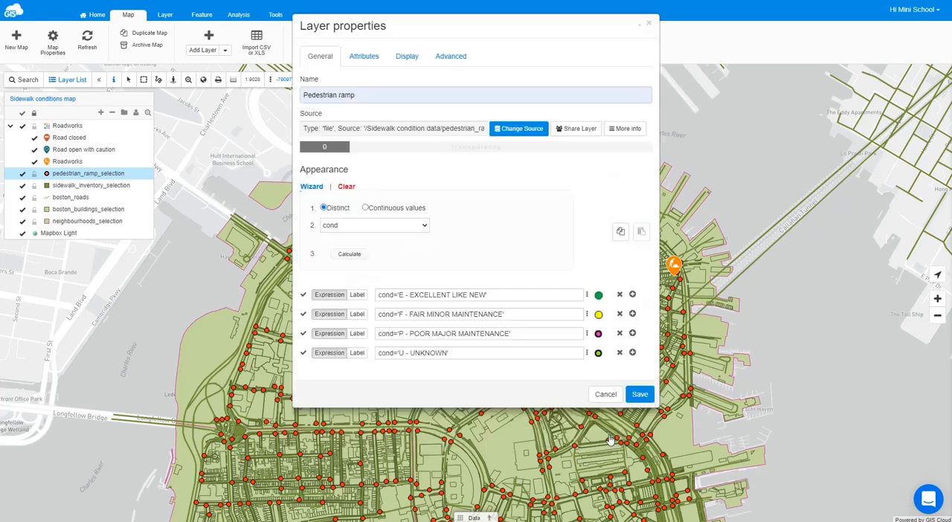
- Give the cond='P - POOR MAJOR MAINTENANCE' class a circle symbol with red fill and dark red border
click(599, 335)
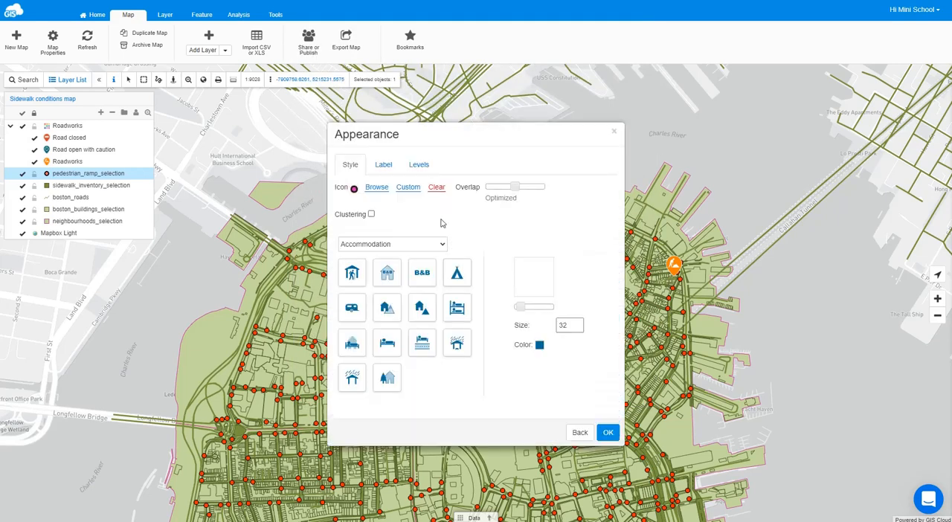
click(406, 188)
click(404, 238)
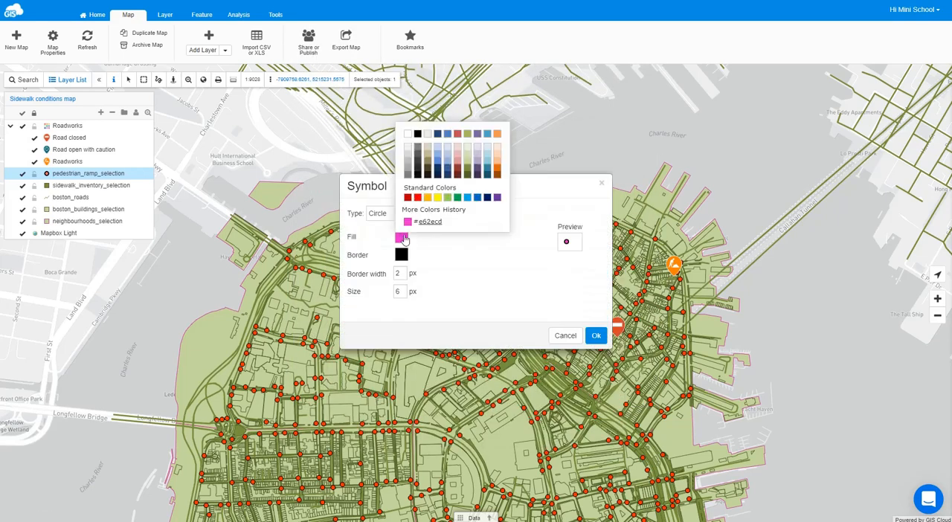
click(408, 197)
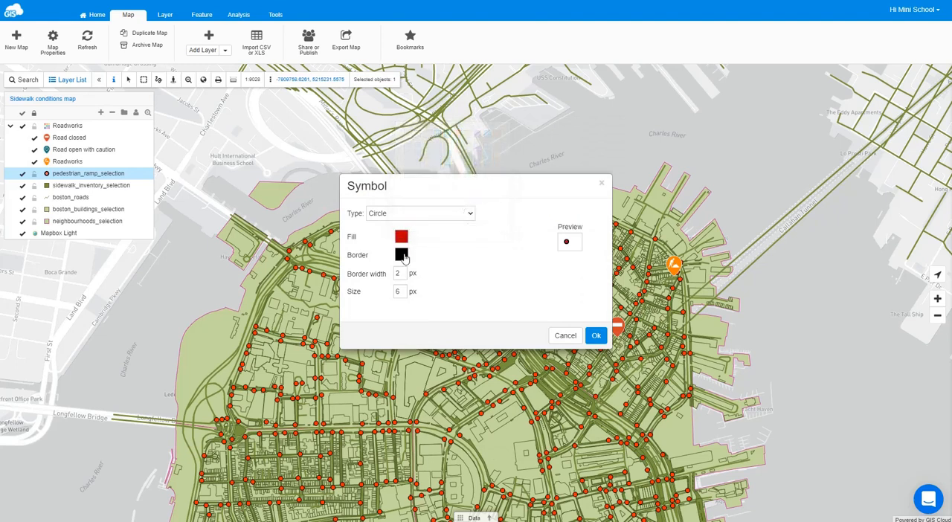
click(402, 255)
click(411, 228)
click(401, 257)
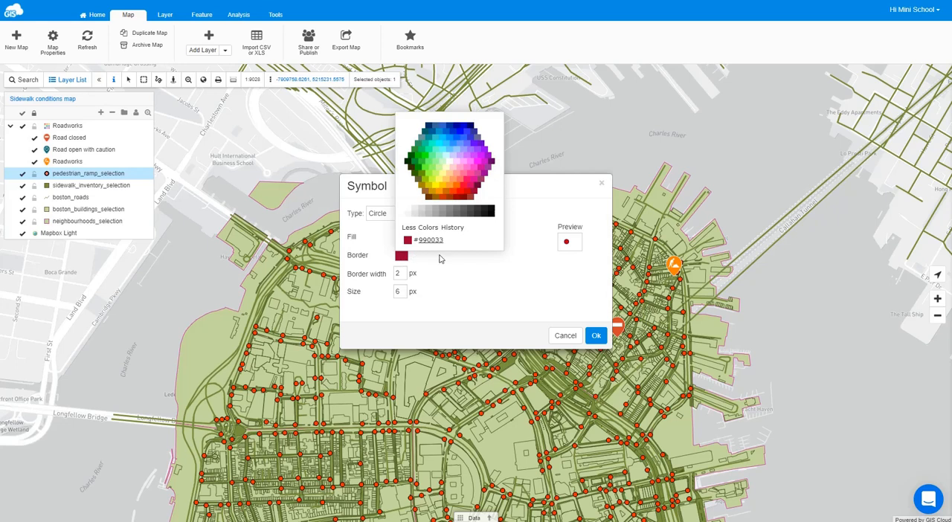
click(464, 200)
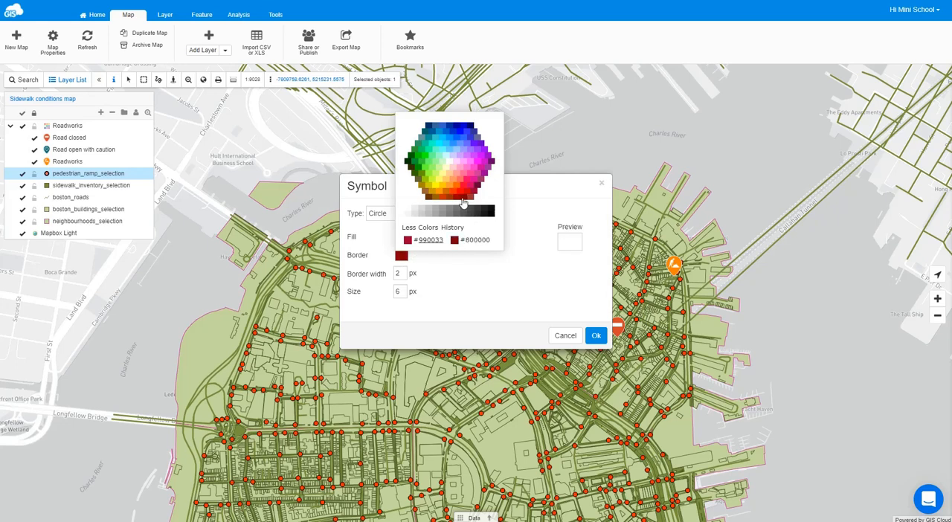
- Set the poor-condition symbol's border width to 1 px and its size to 8 px, and apply the appearance
double_click(399, 274)
text(1)
double_click(400, 291)
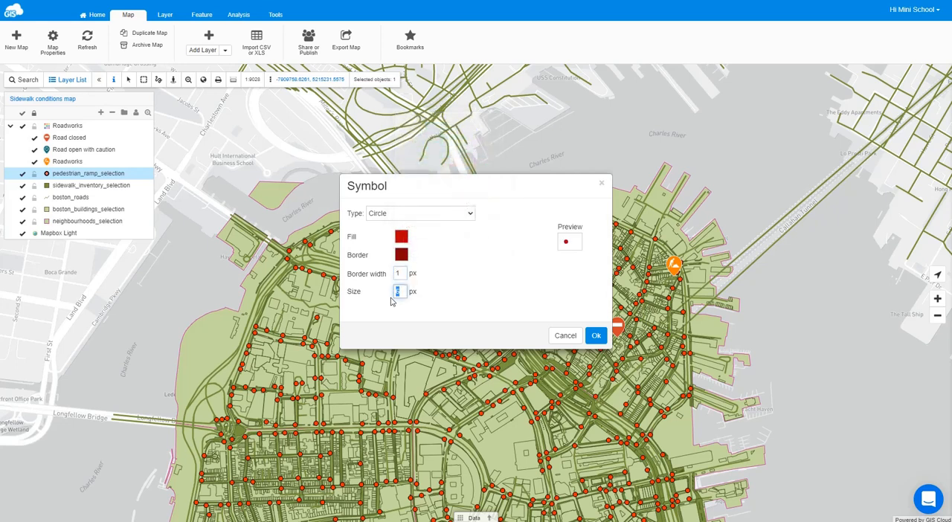
text(8)
click(596, 335)
click(608, 432)
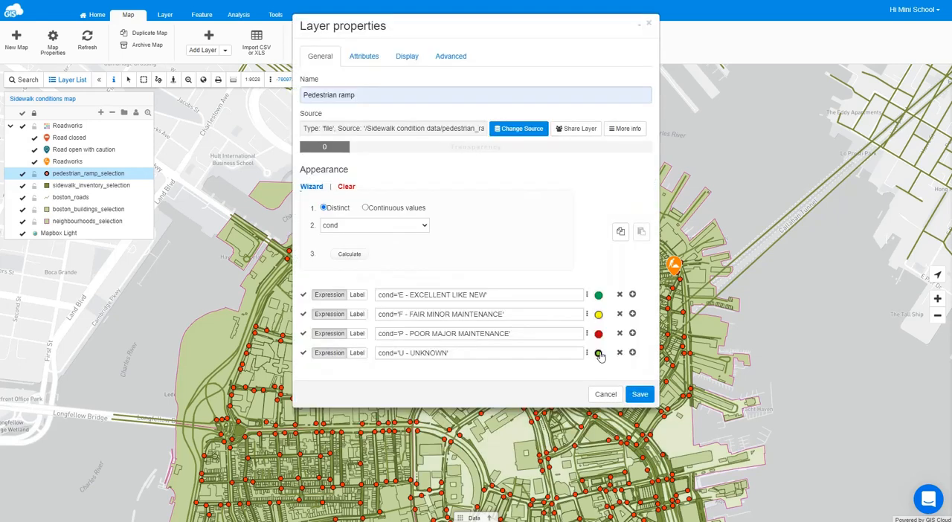
- Give the cond='U - UNKNOWN' class a circle symbol with grey fill, 1 px border width and 11 px size, and save the layer
click(599, 354)
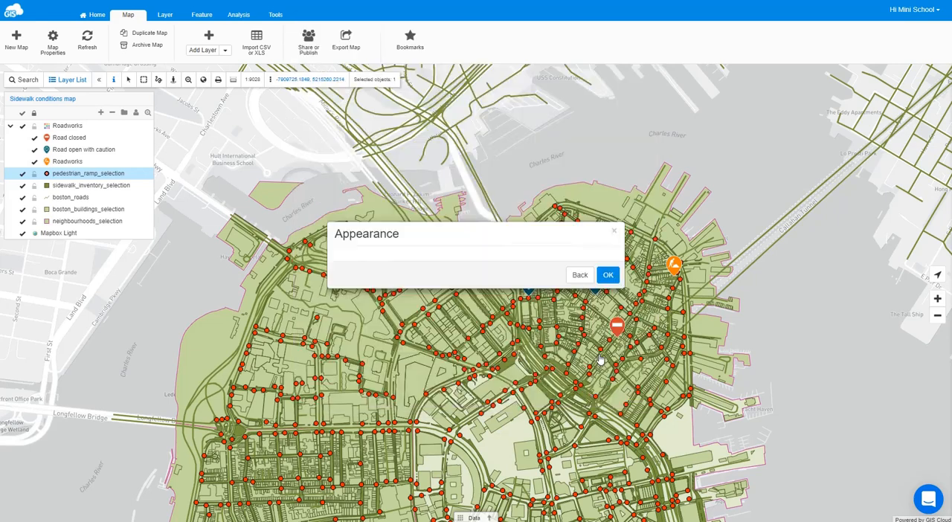
double_click(408, 189)
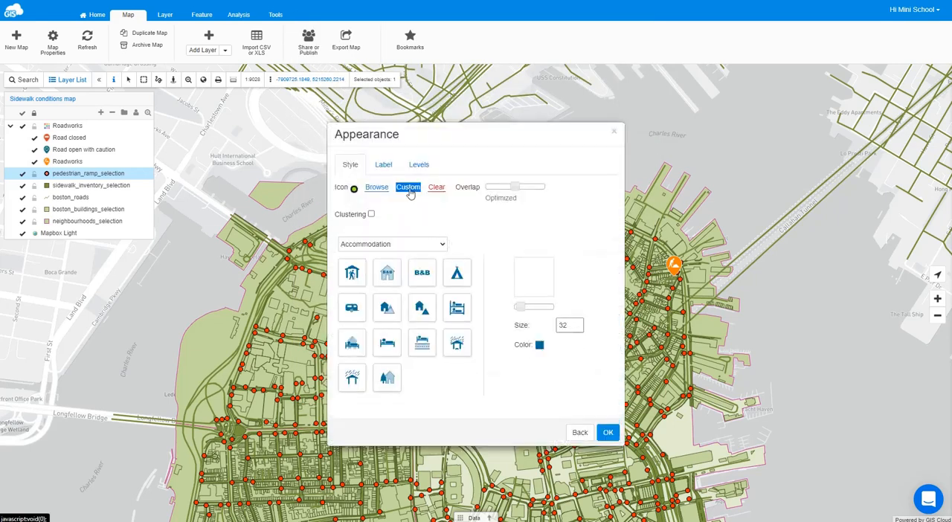
click(409, 190)
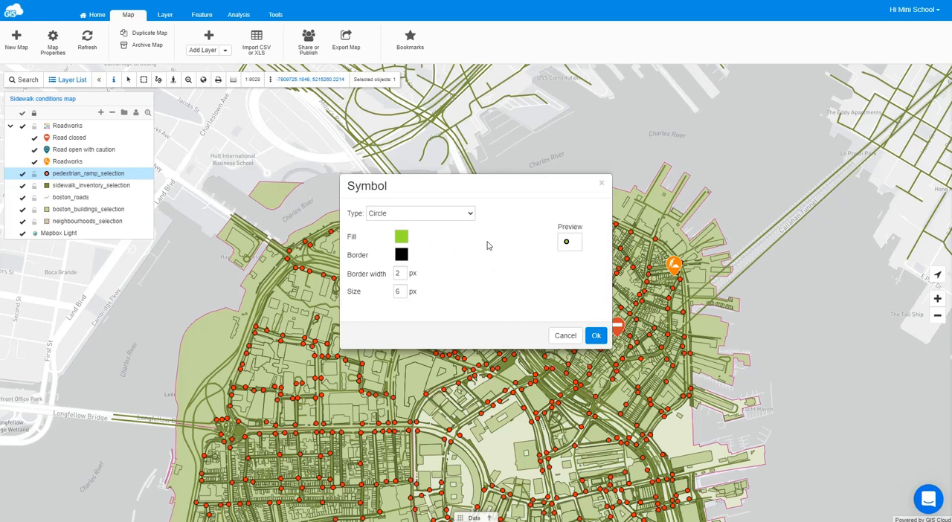
double_click(403, 292)
text(11)
double_click(401, 274)
text(1)
click(402, 237)
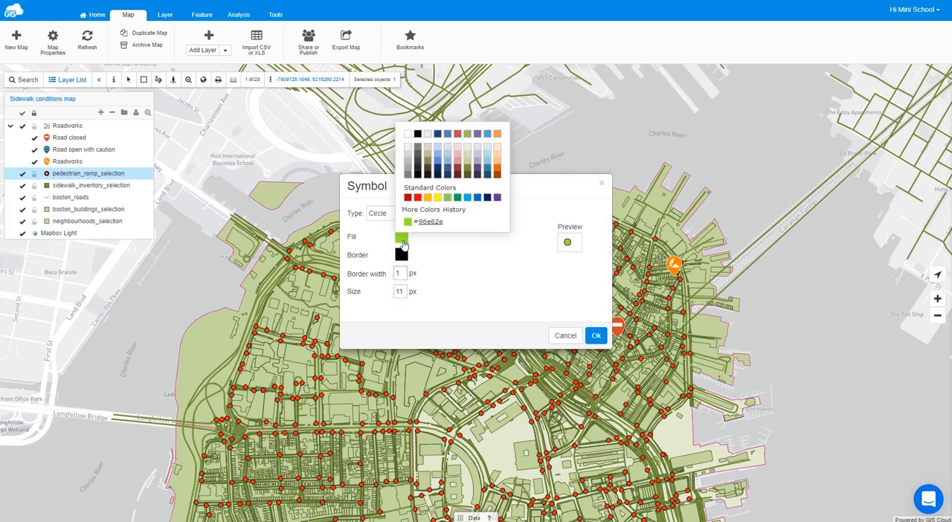
click(410, 162)
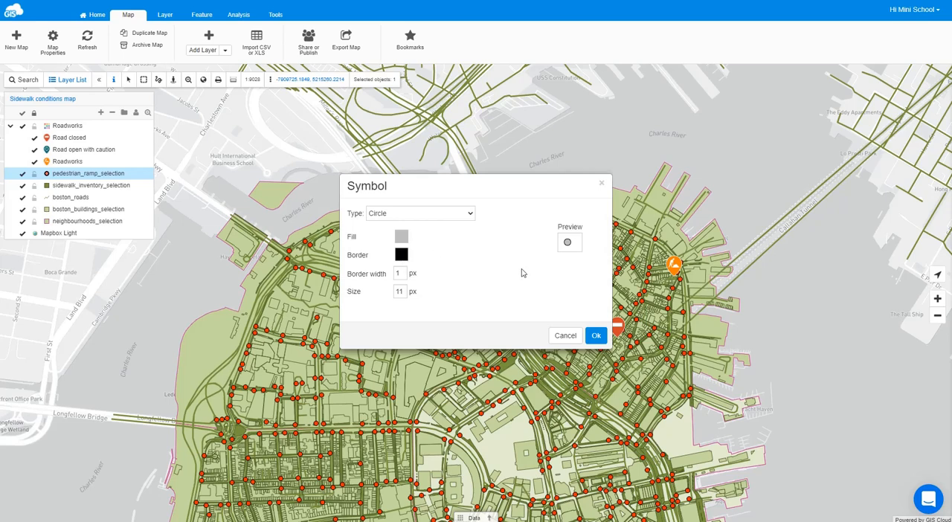
click(597, 336)
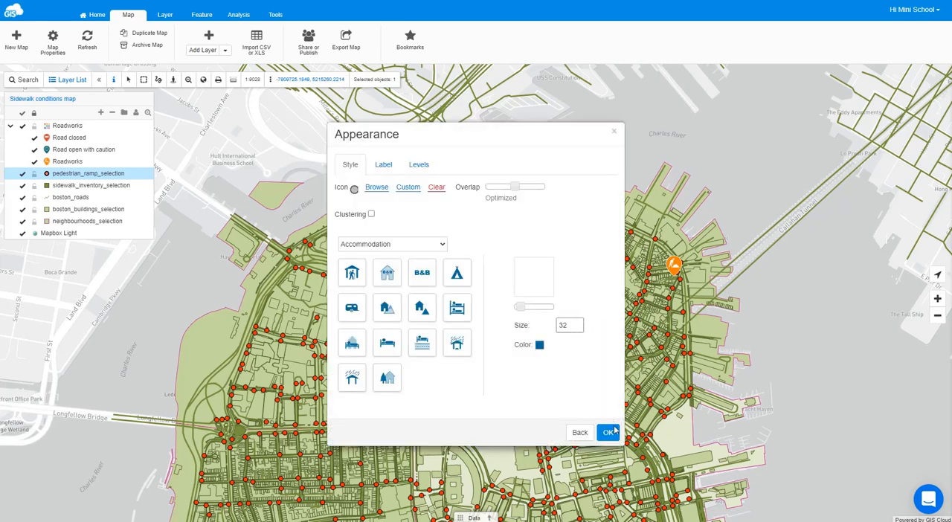
click(612, 433)
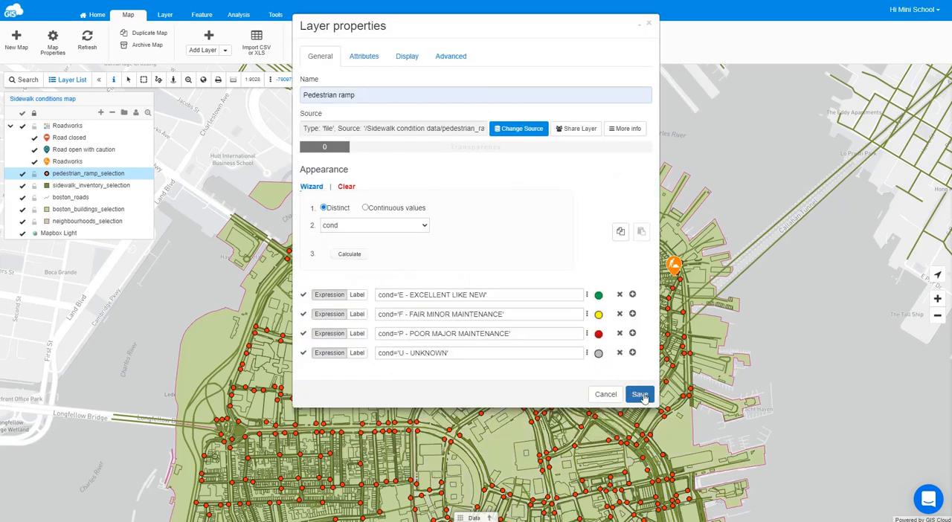
click(641, 395)
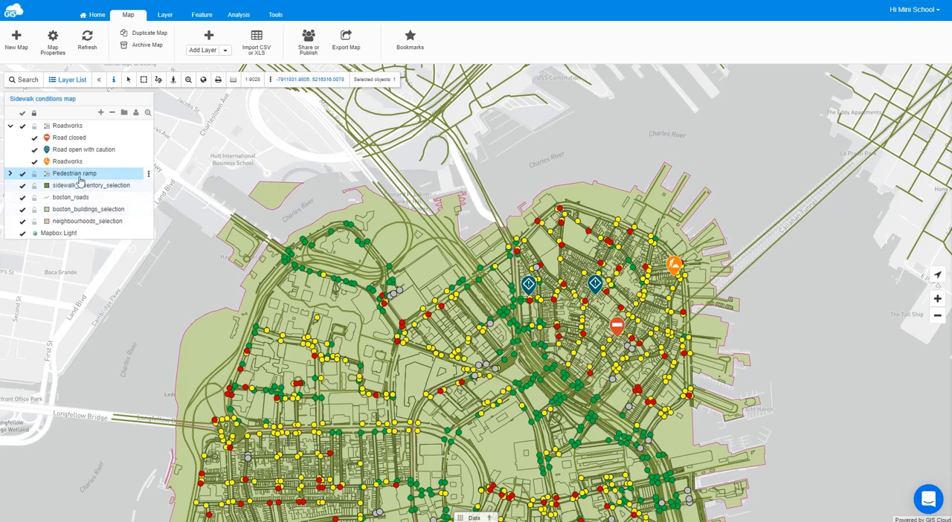
- Reopen the Pedestrian ramp layer's properties and label the cond='E - EXCELLENT LIKE NEW' class EXCELLENT
click(10, 175)
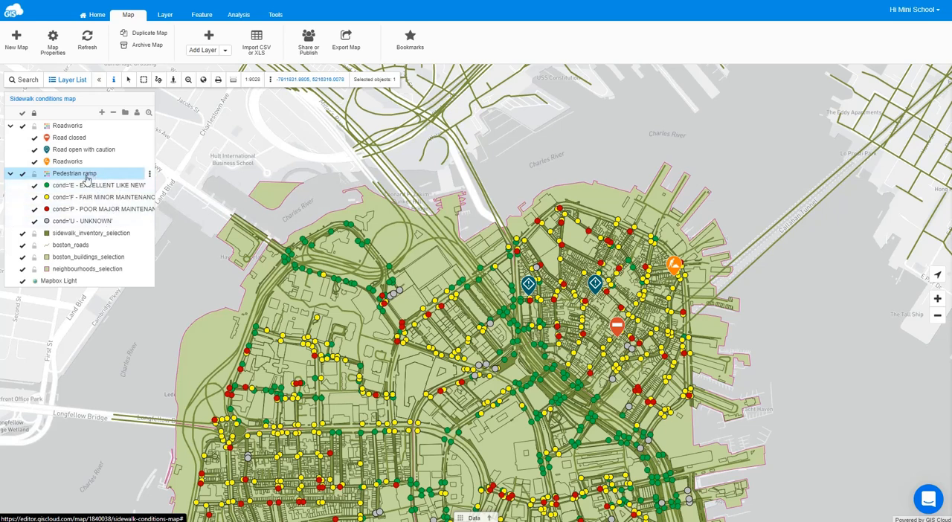
double_click(85, 175)
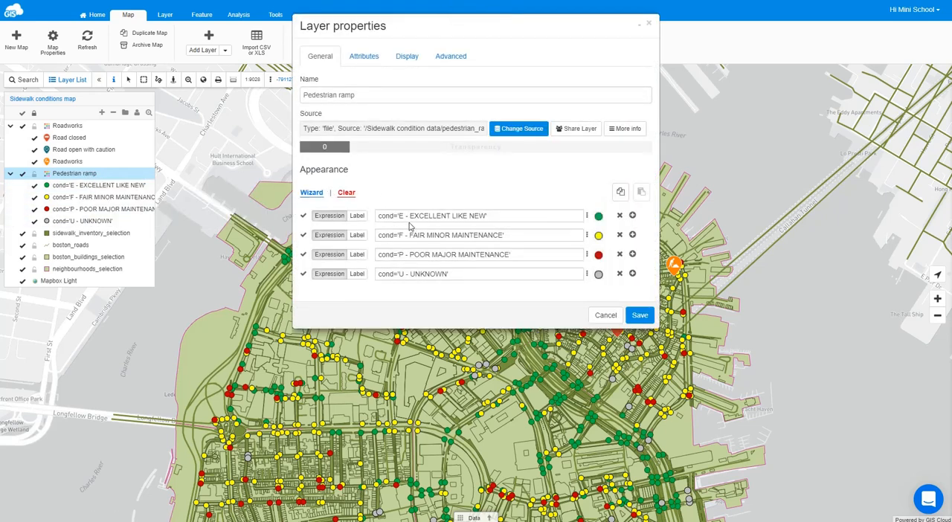
drag(410, 215, 448, 216)
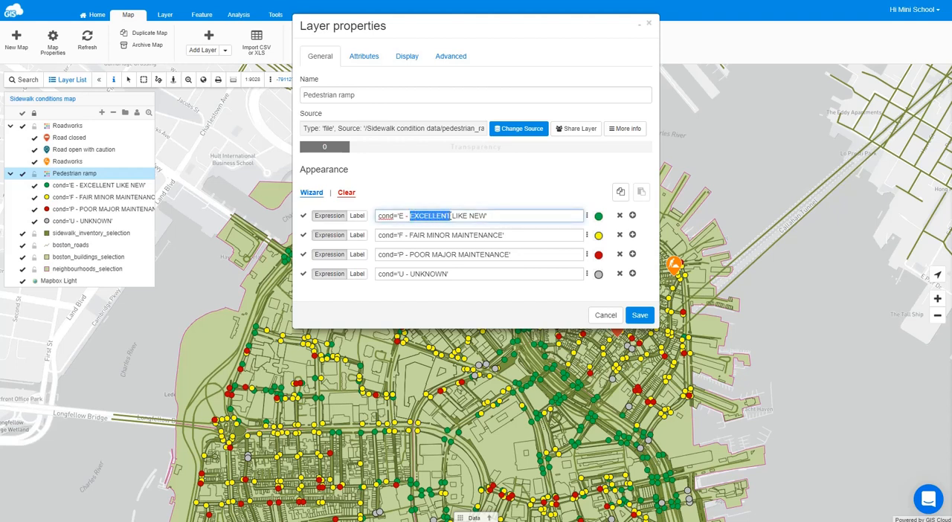
click(358, 217)
click(408, 215)
text(EXCELLENT)
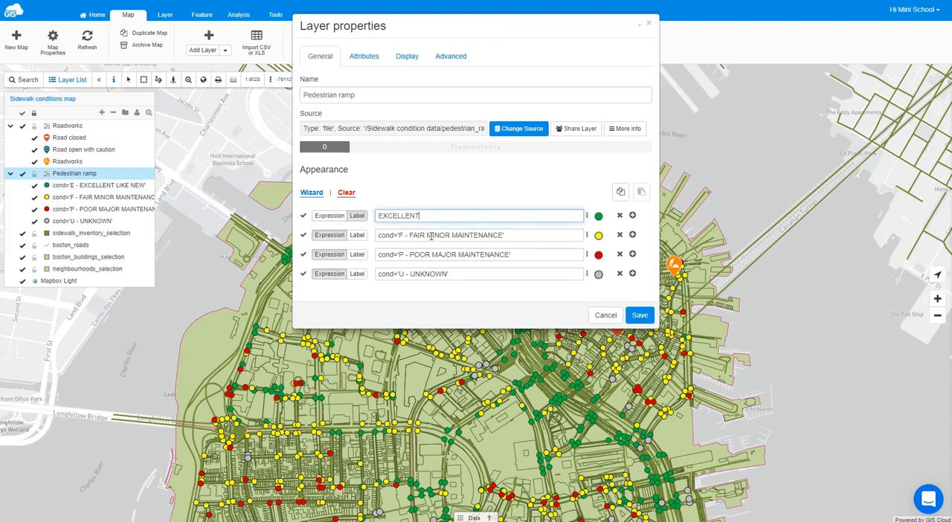
- Label the cond='F - FAIR MINOR MAINTENANCE' class MINOR MAINTENANCE, copying the text from its expression
drag(428, 236, 504, 235)
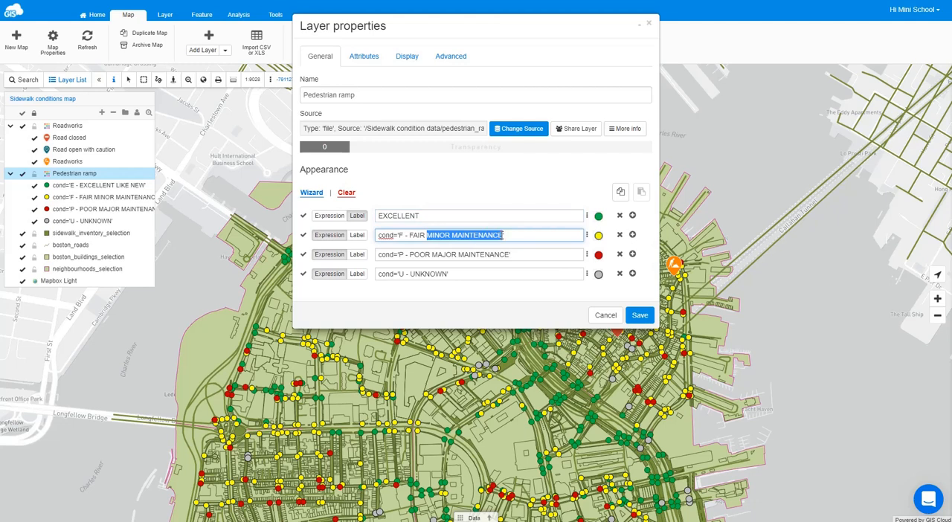
key(ctrl+c)
click(357, 235)
click(420, 235)
key(ctrl+v)
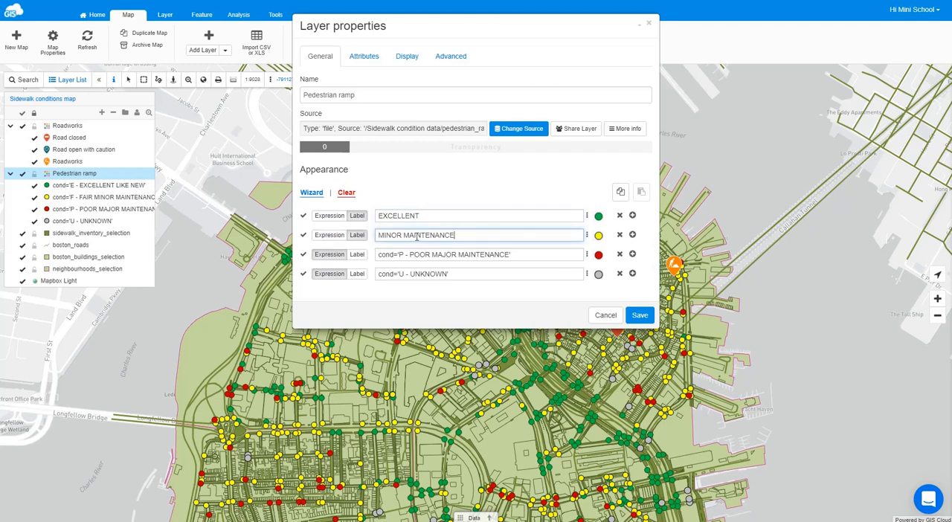
- Label the cond='P - POOR MAJOR MAINTENANCE' class MAJOR MAINTENANCE, copying the text from its expression
drag(434, 255, 509, 254)
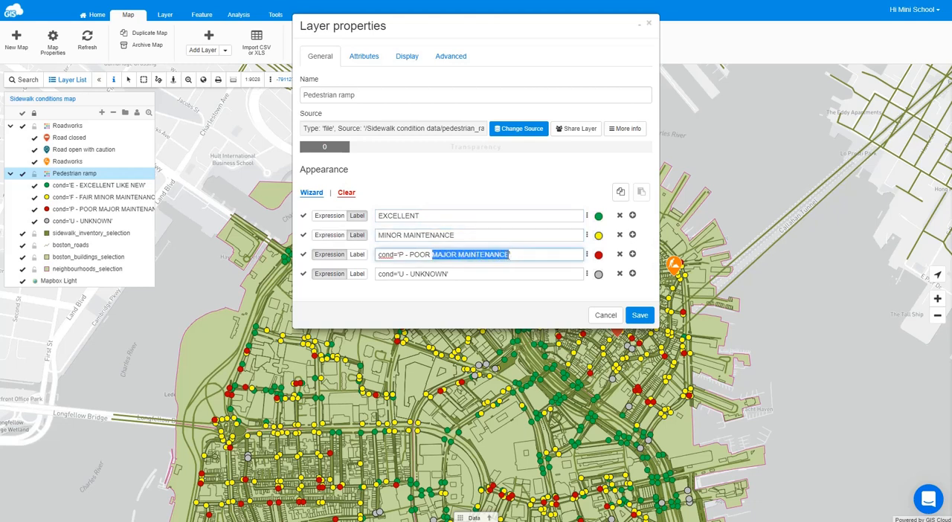
key(ctrl+c)
click(357, 254)
click(401, 255)
key(ctrl+v)
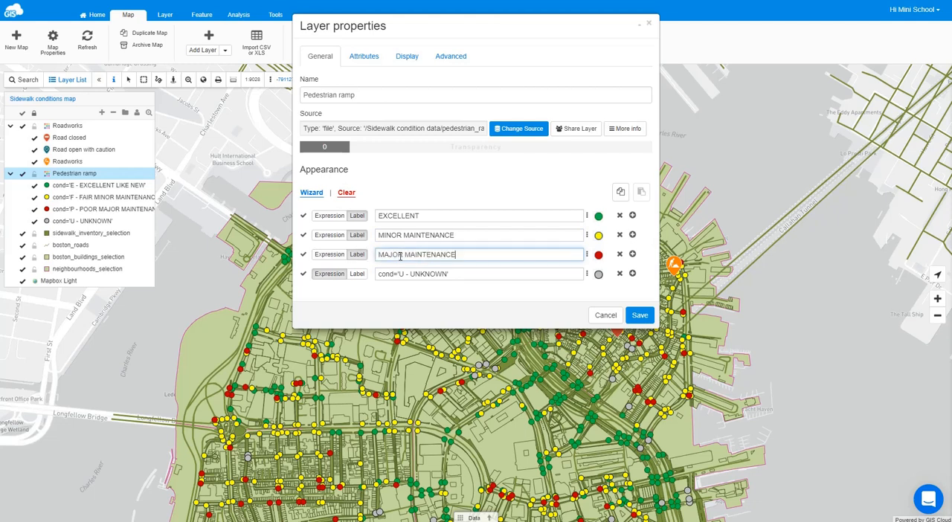
- Label the cond='U - UNKNOWN' class UNKNOWN, copying the text from its expression
drag(411, 275, 447, 275)
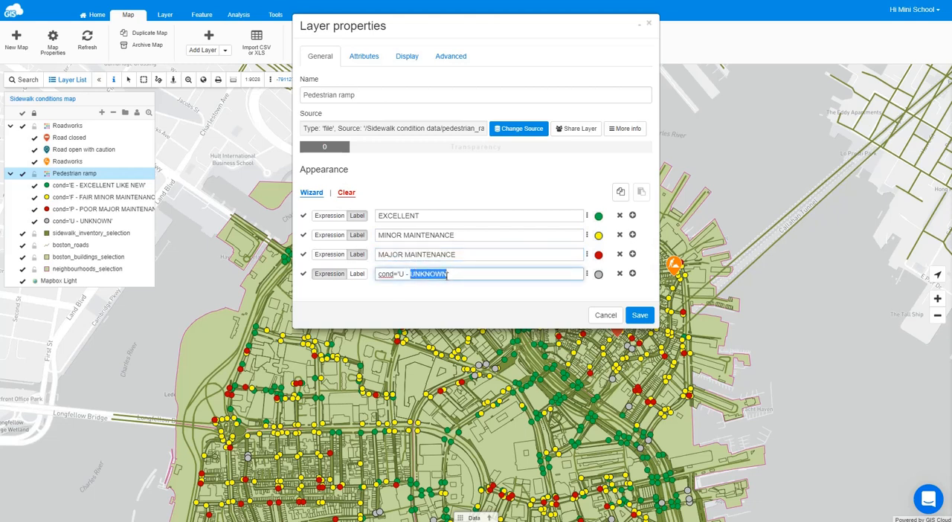
key(ctrl+c)
click(357, 274)
click(397, 274)
key(ctrl+v)
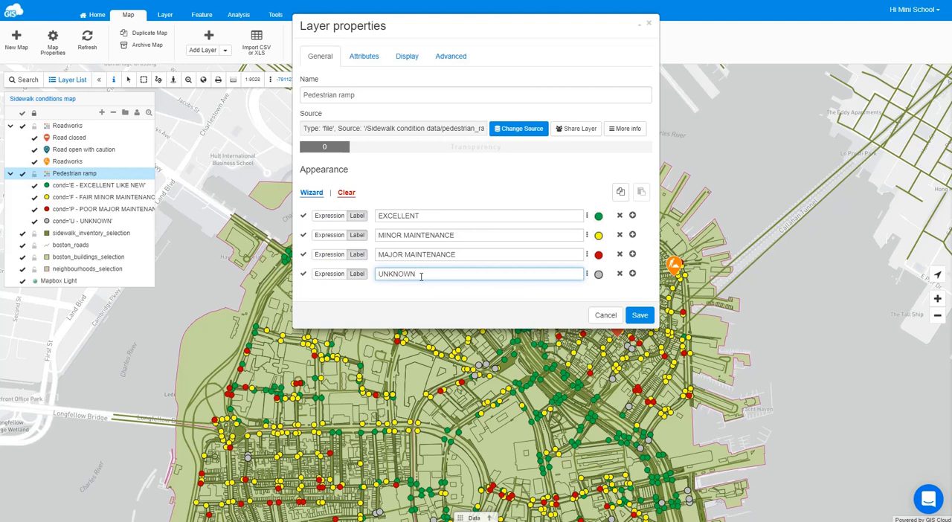
click(492, 292)
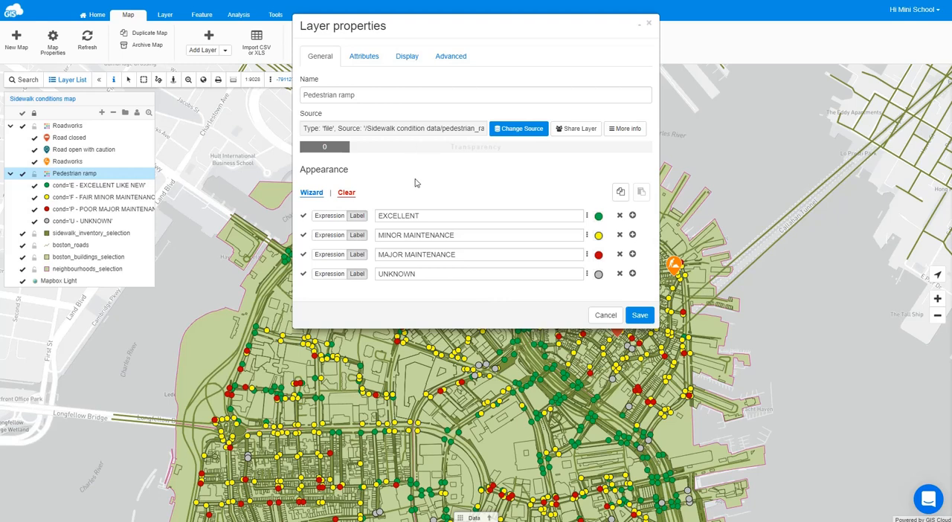
- Set citycode as the Pedestrian ramp layer's tooltip attribute and save the layer
click(450, 58)
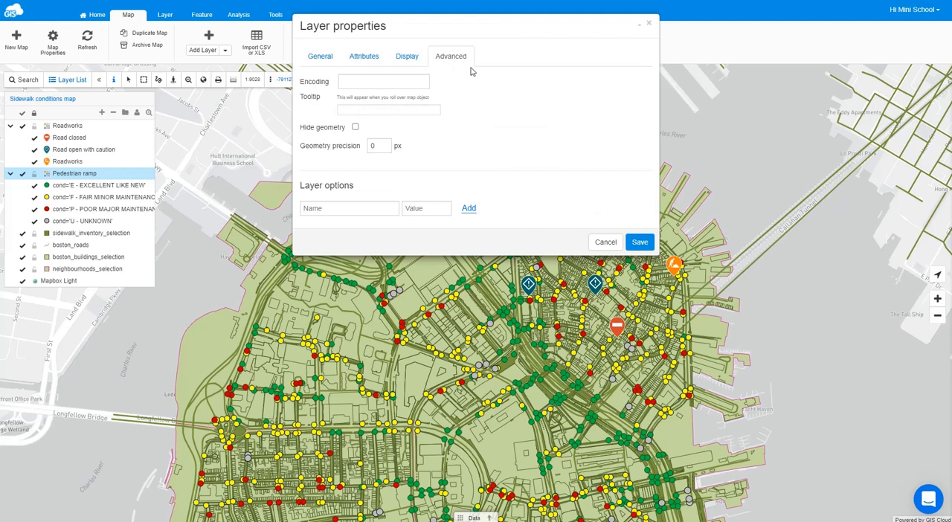
click(368, 112)
text(cit)
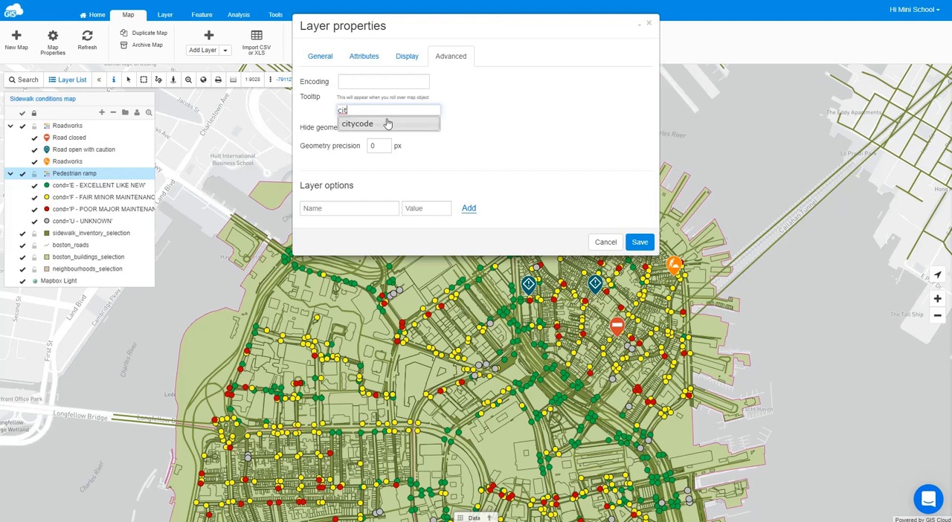
click(387, 124)
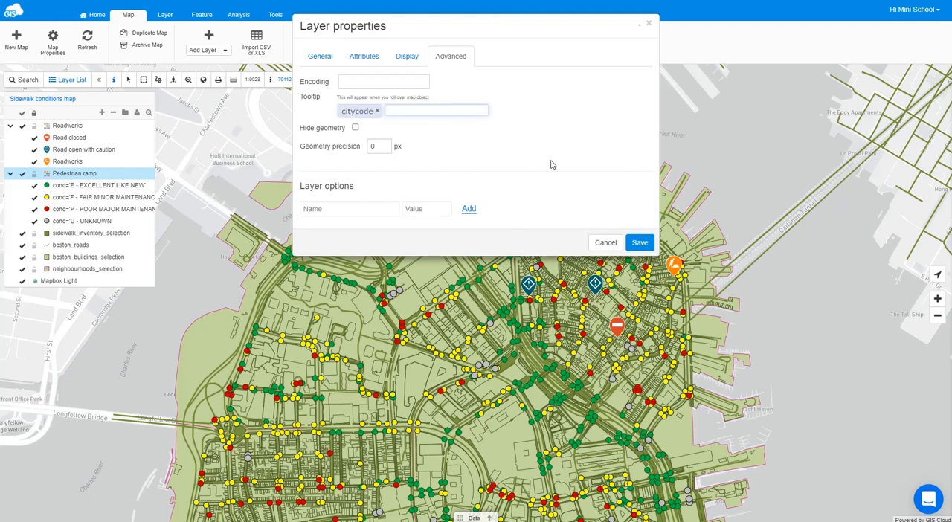
click(642, 244)
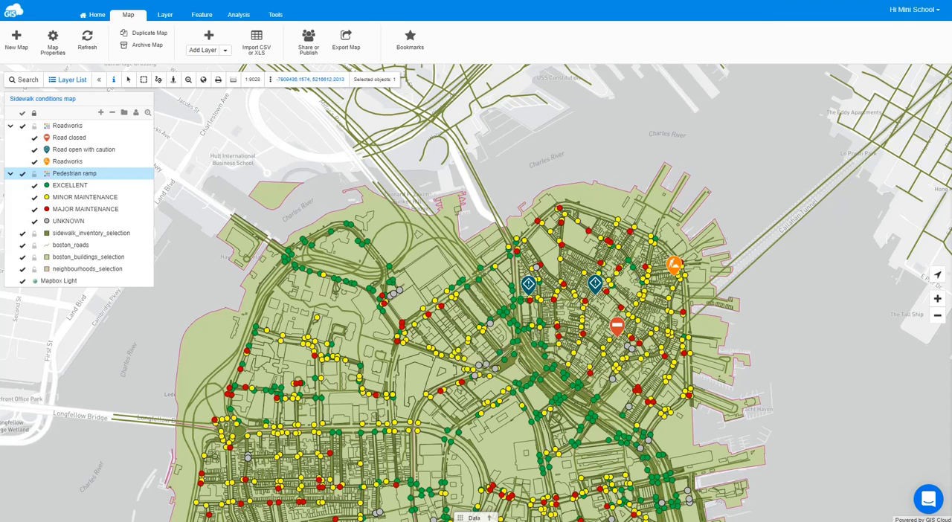
- Rename the sidewalk_inventory_selection layer as Sidewalk inventory in its layer properties
double_click(99, 237)
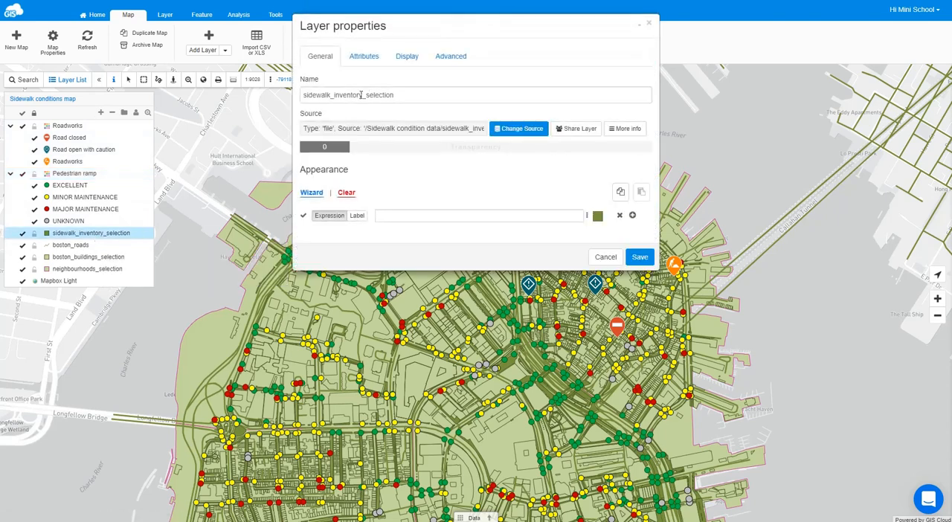
drag(361, 95, 413, 91)
text(y)
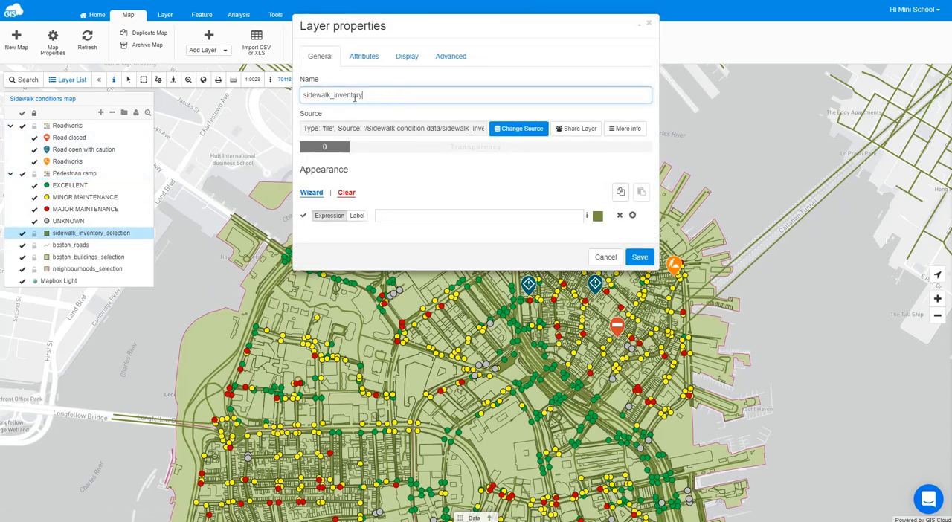
click(333, 95)
key(BackSpace)
key(BackSpace)
text(S)
key(BackSpace)
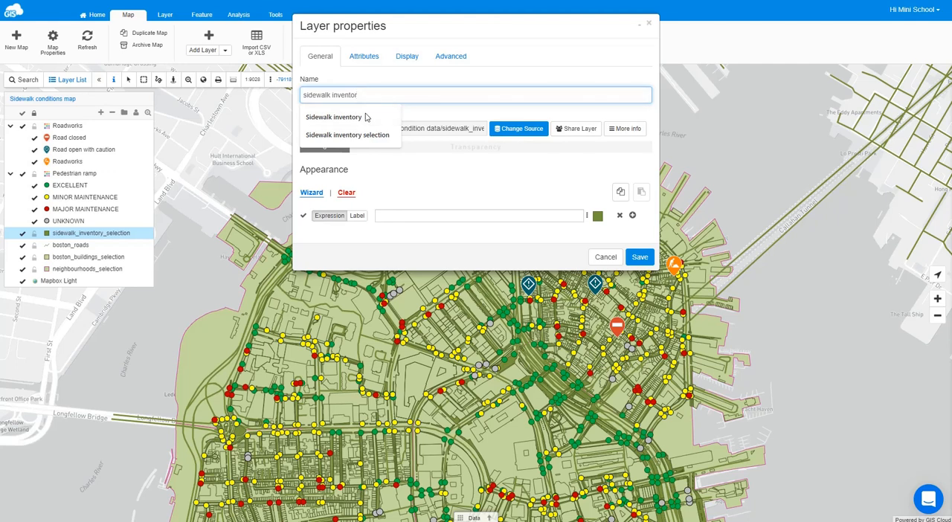
key(BackSpace)
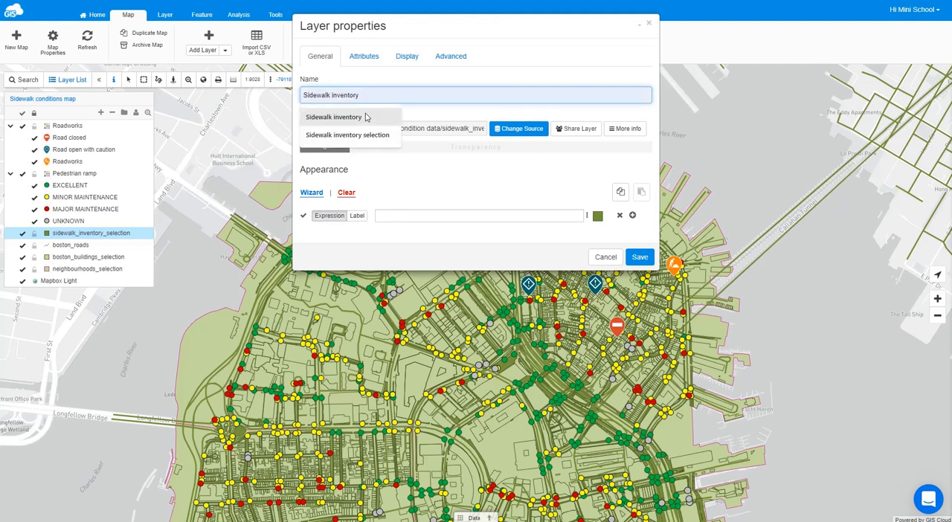
click(314, 115)
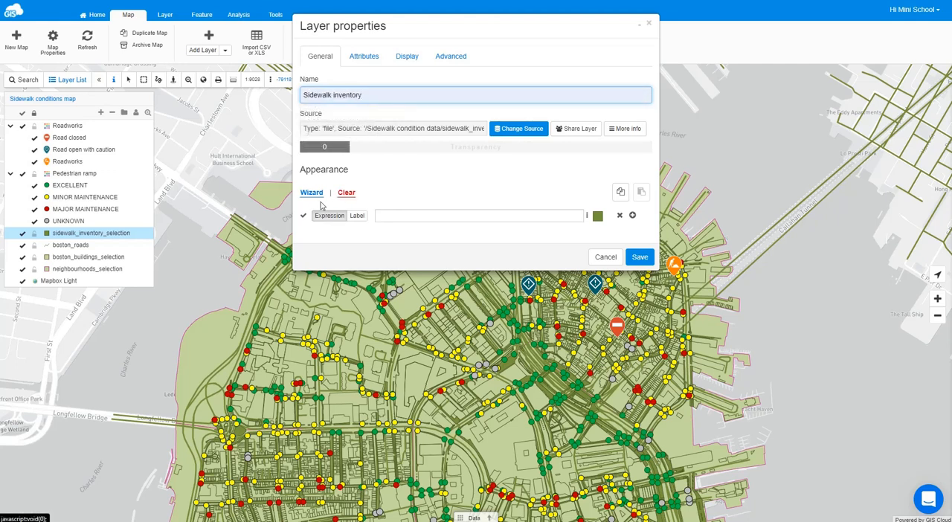
- Start the appearance wizard for the Sidewalk inventory layer with continuous values based on the non_dam_pe column
double_click(319, 195)
click(319, 195)
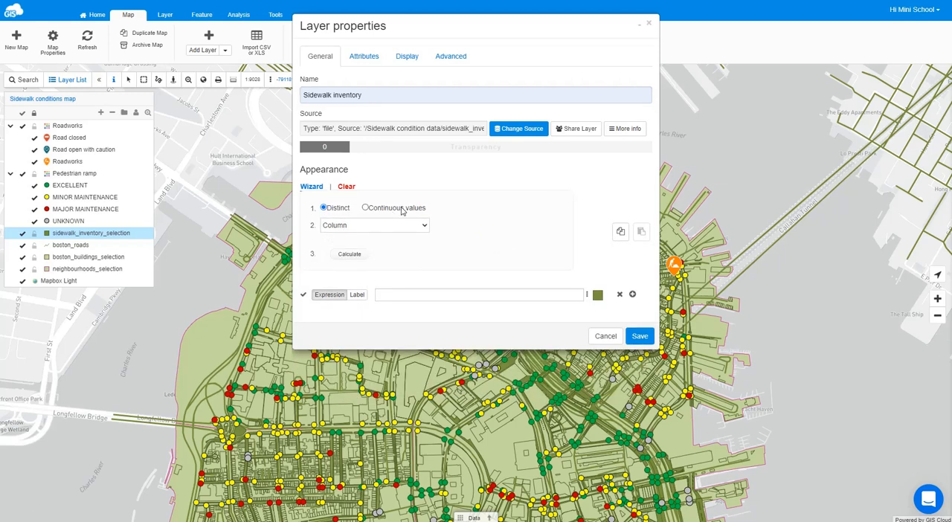
click(402, 211)
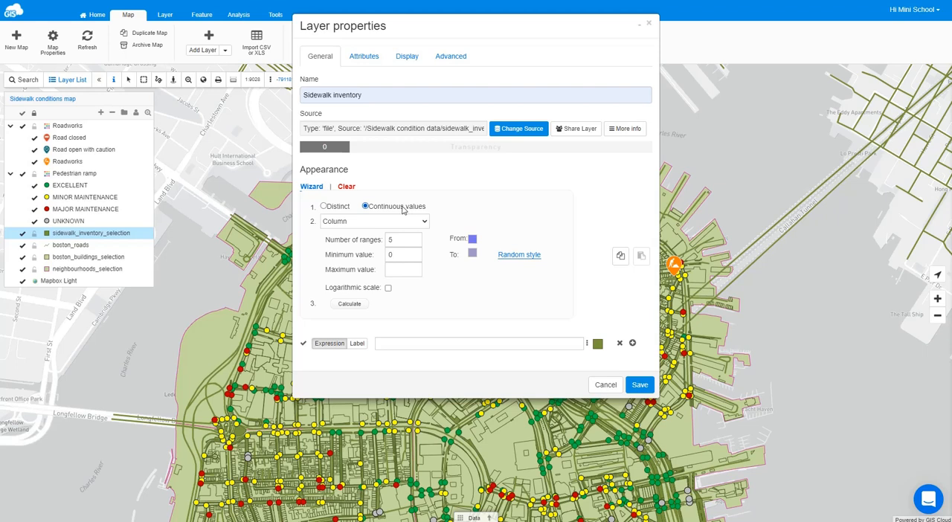
click(422, 224)
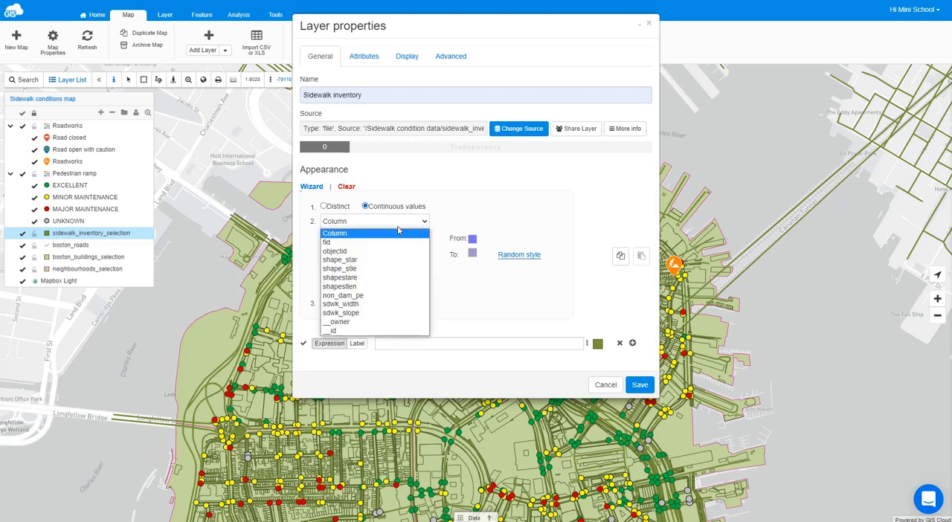
click(357, 296)
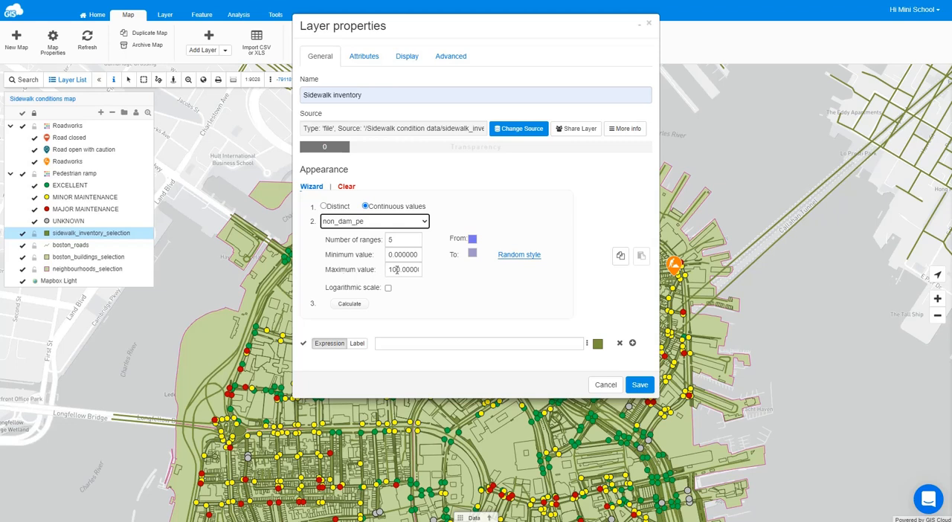
- Set the color ramp from light blue #c6d9f0 to dark navy #0f243e and calculate the five non_dam_pe ranges
click(471, 243)
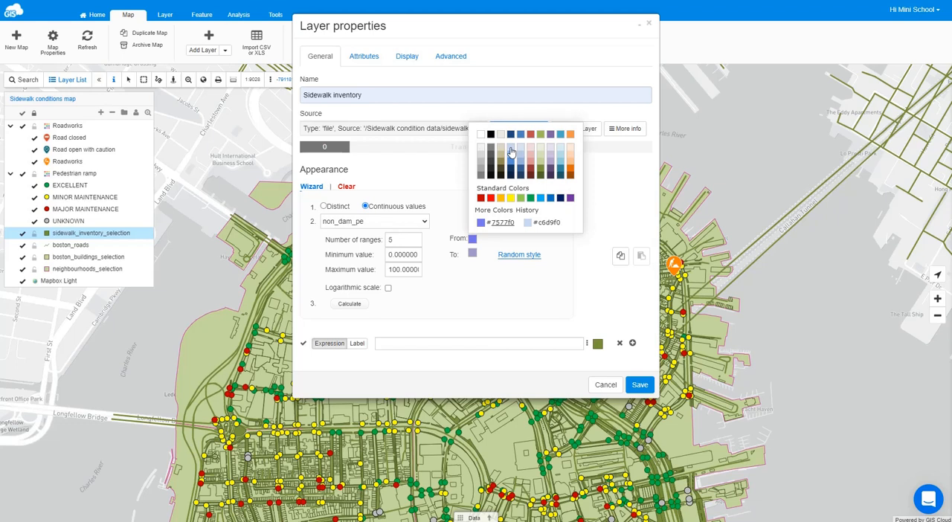
click(510, 151)
click(472, 253)
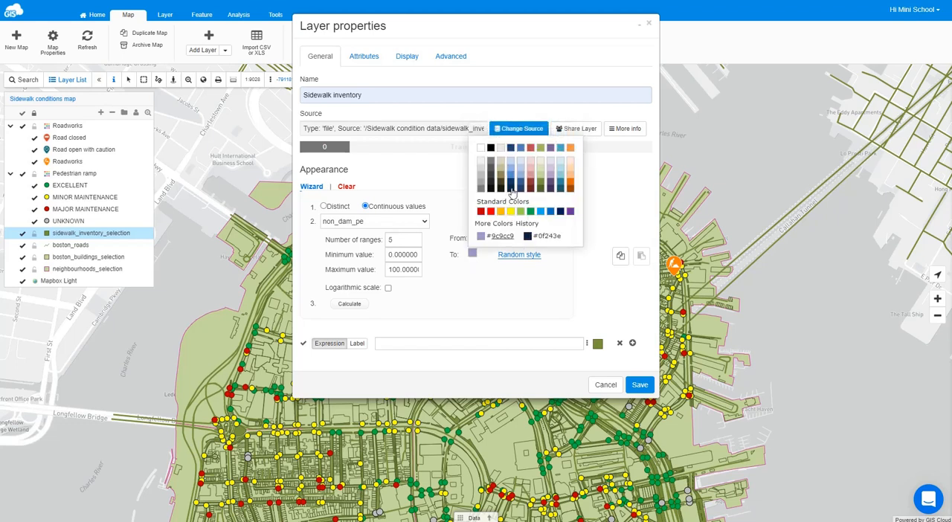
click(511, 188)
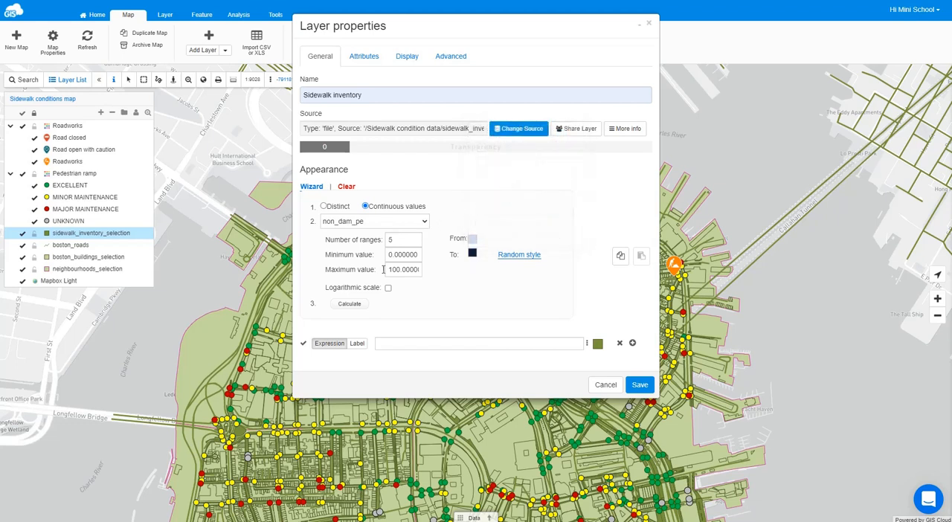
click(349, 303)
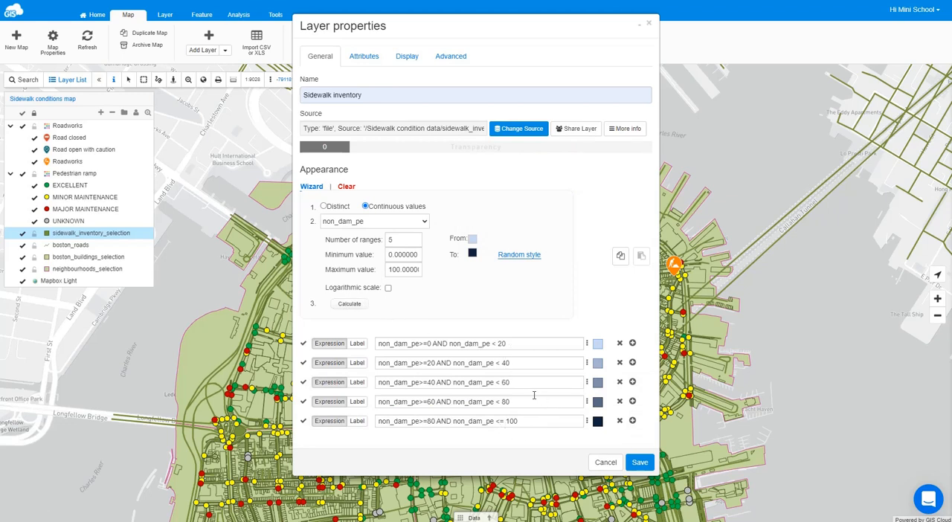
- Switch all five range classes to label editing and label the lowest two "less than 20%" and "between 20% and 40%"
click(357, 346)
click(358, 364)
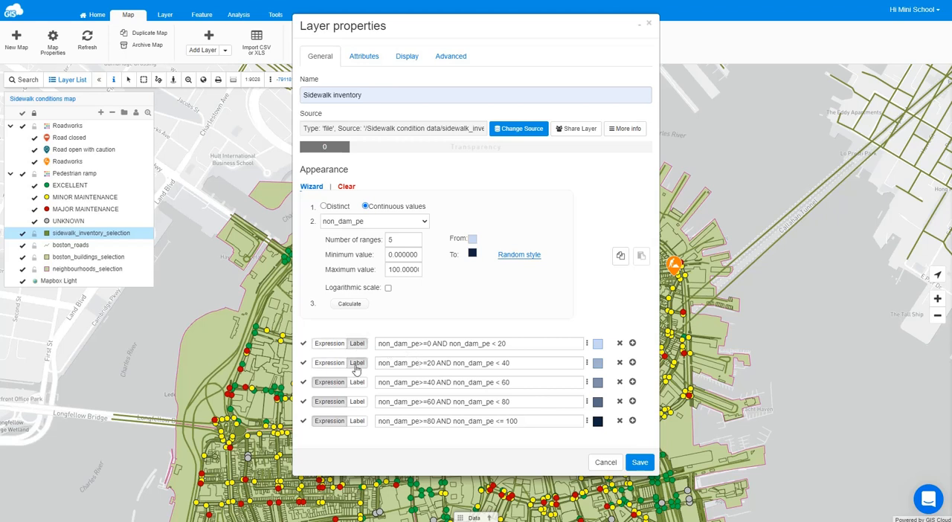
click(357, 383)
click(356, 402)
click(358, 421)
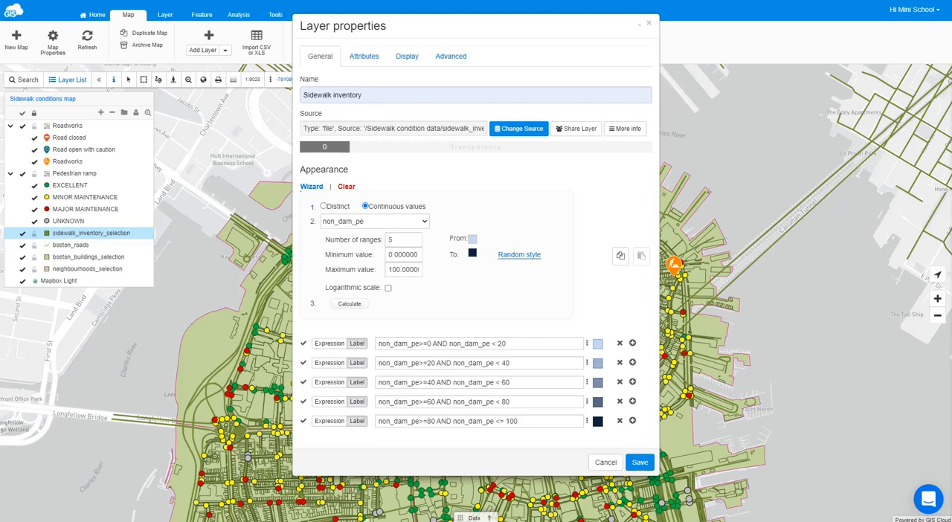
triple_click(509, 345)
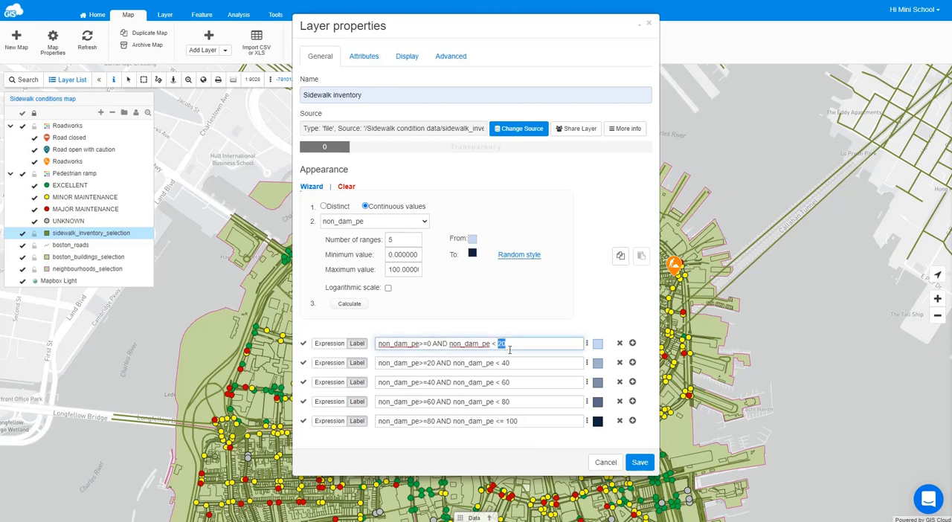
text(less than 20%)
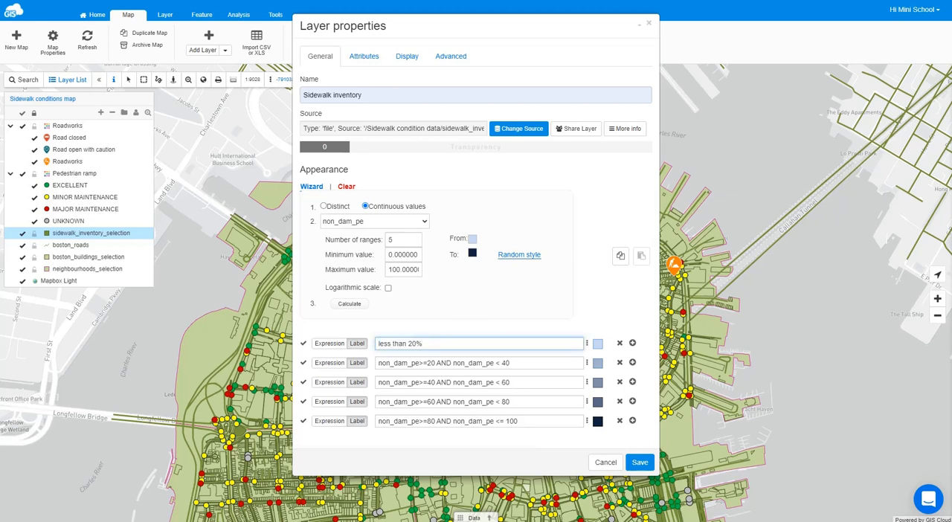
key(Tab)
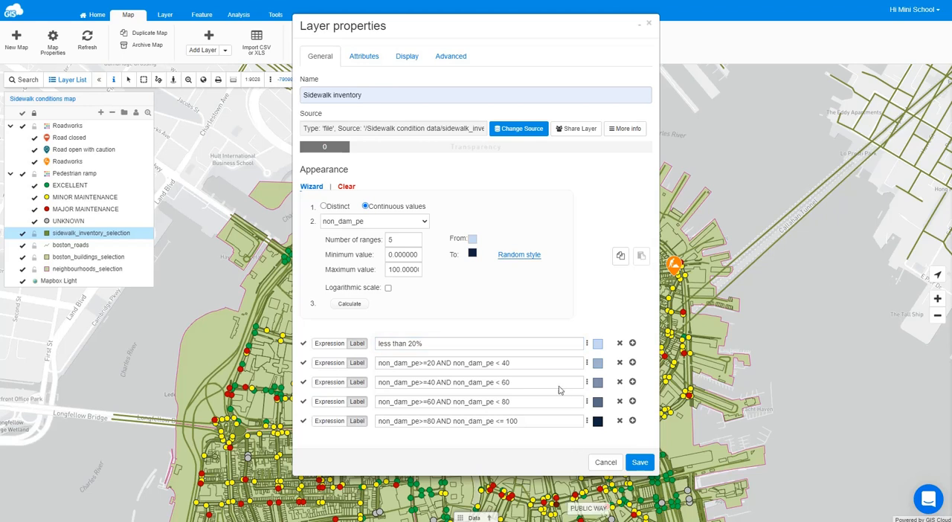
triple_click(543, 366)
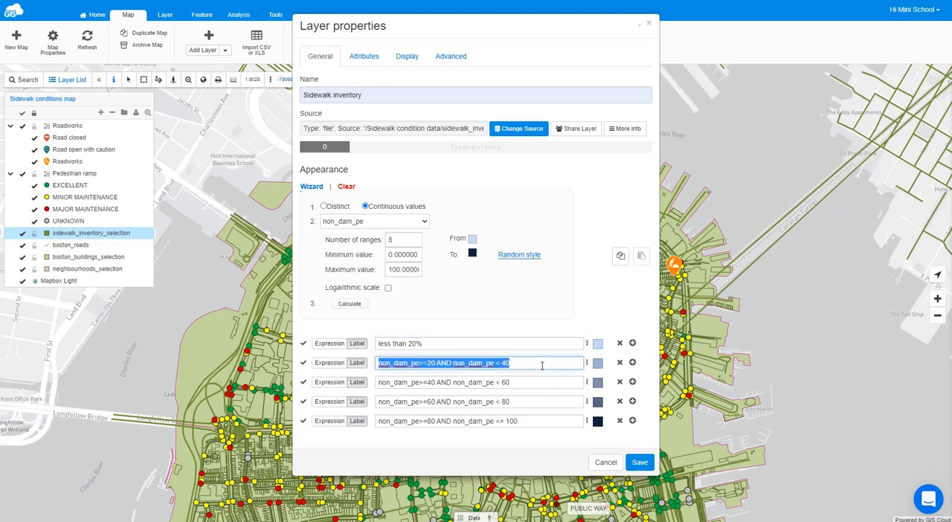
text(between 20% and 40%)
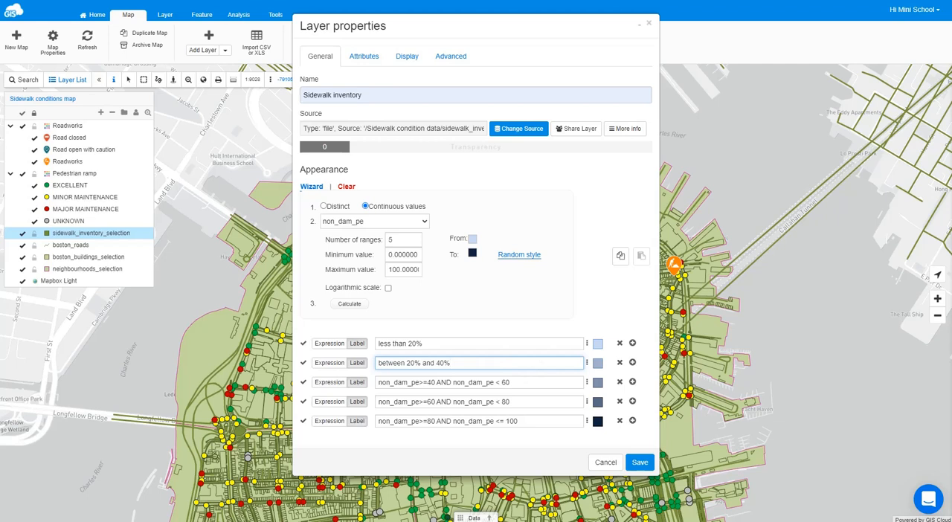
key(alt+Tab)
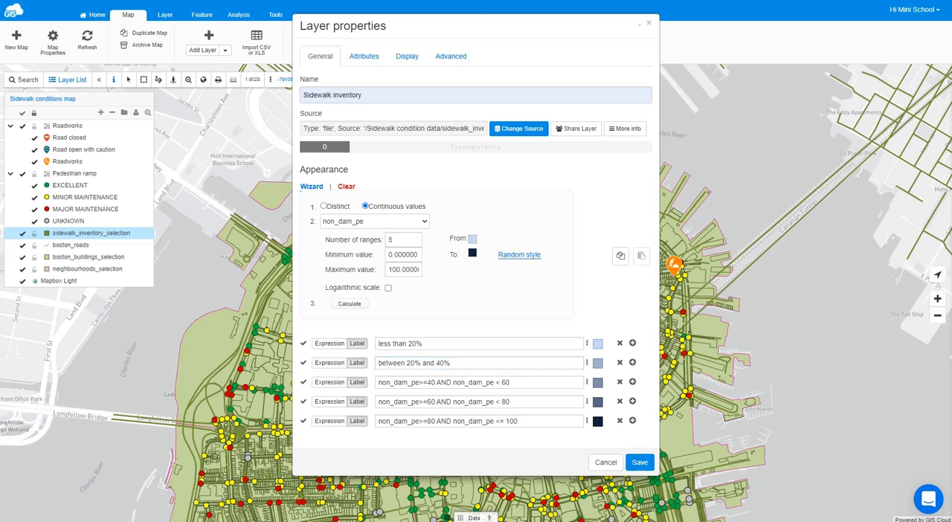
- Label the three highest range classes "between 40% and 60%", "between 60% and 80%" and "more than 80%"
triple_click(505, 383)
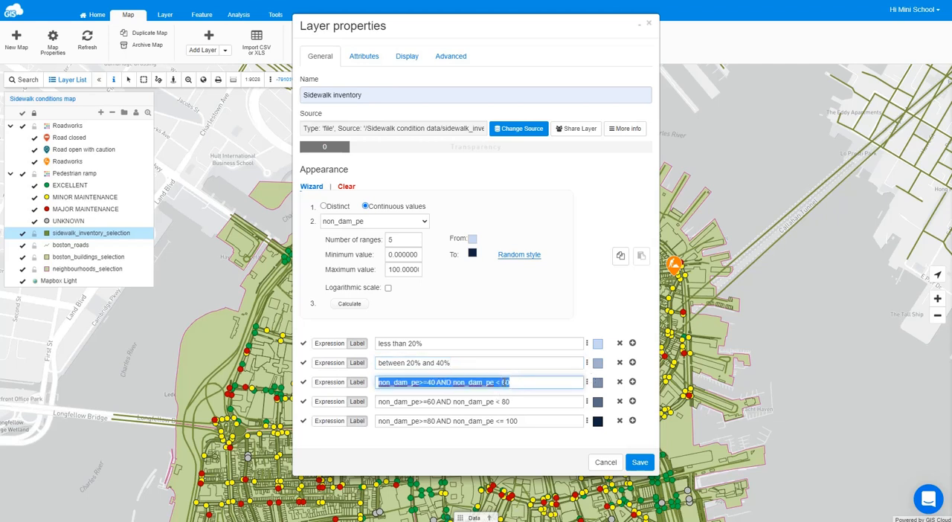
text(between 40% and 60%)
key(alt+Tab)
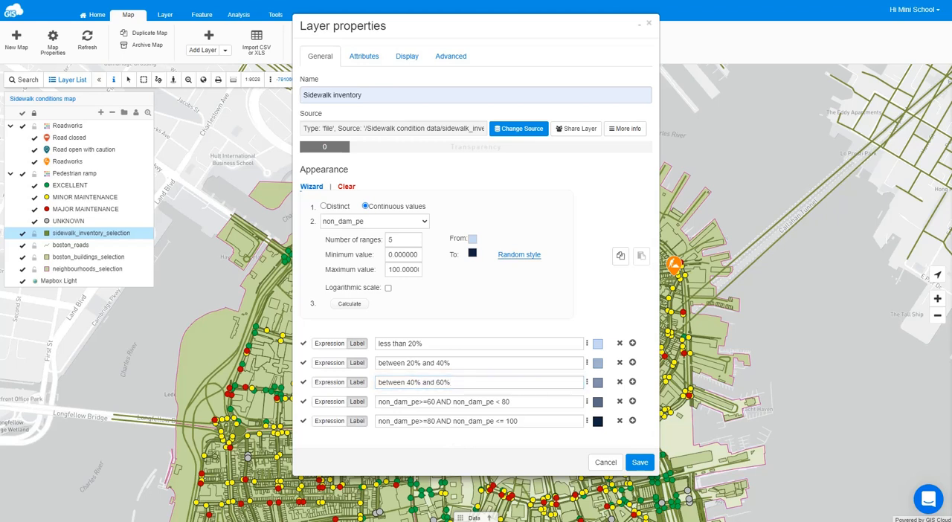
triple_click(466, 406)
text(between 60% and 80%)
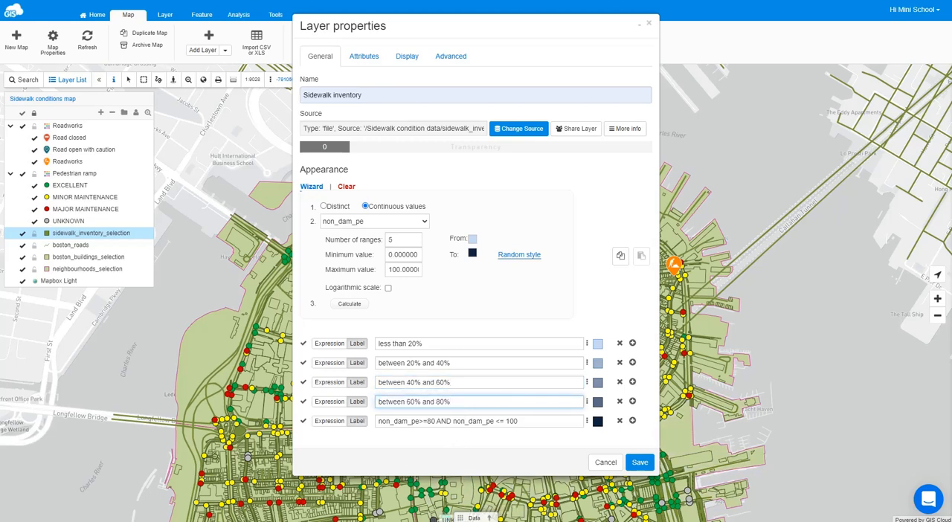
key(alt+Tab)
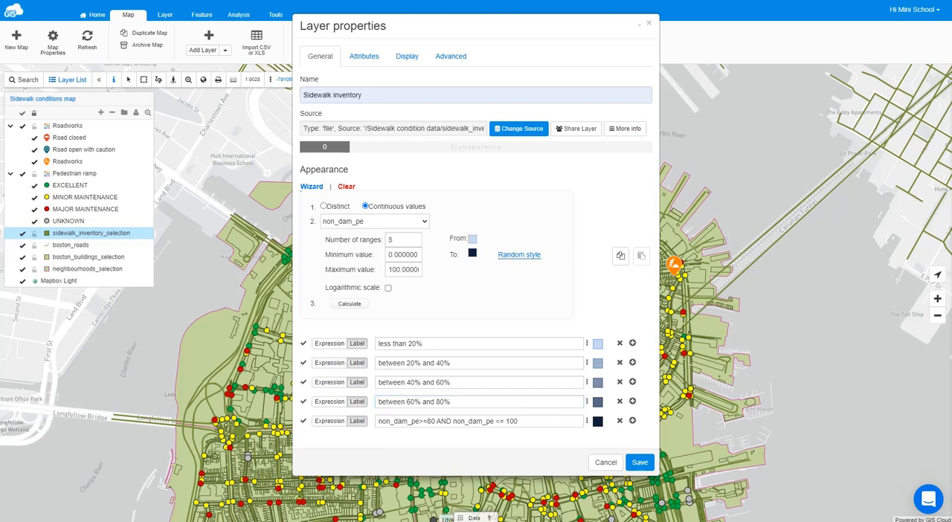
triple_click(506, 422)
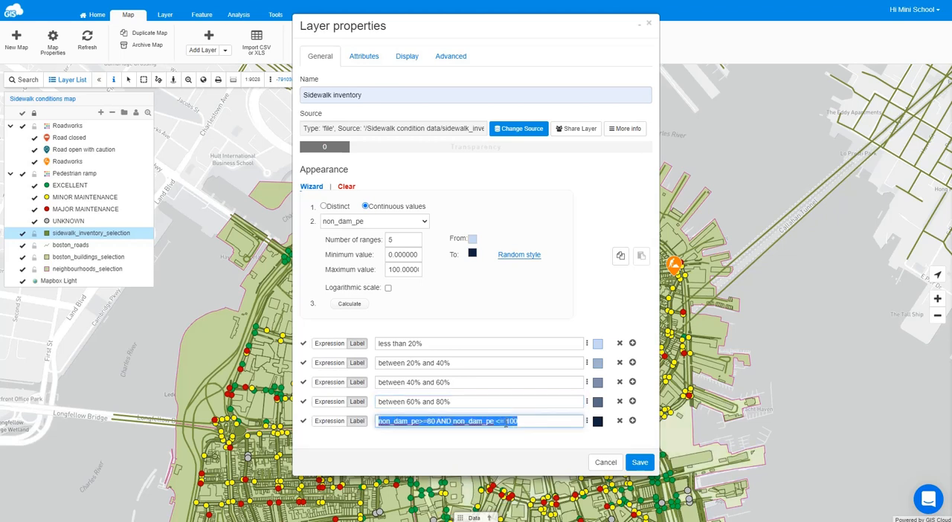
text(more than 80%)
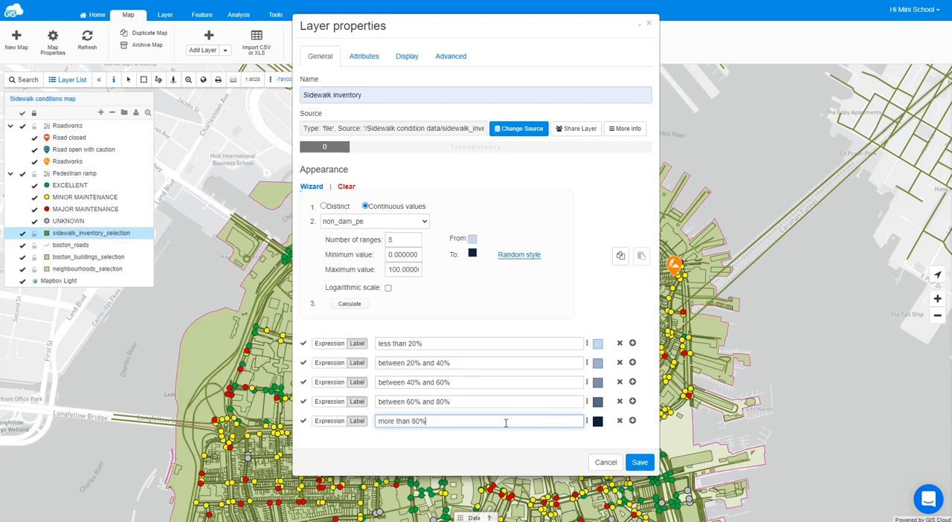
- Set the "less than 20%" class to display from zoom level 18
click(599, 346)
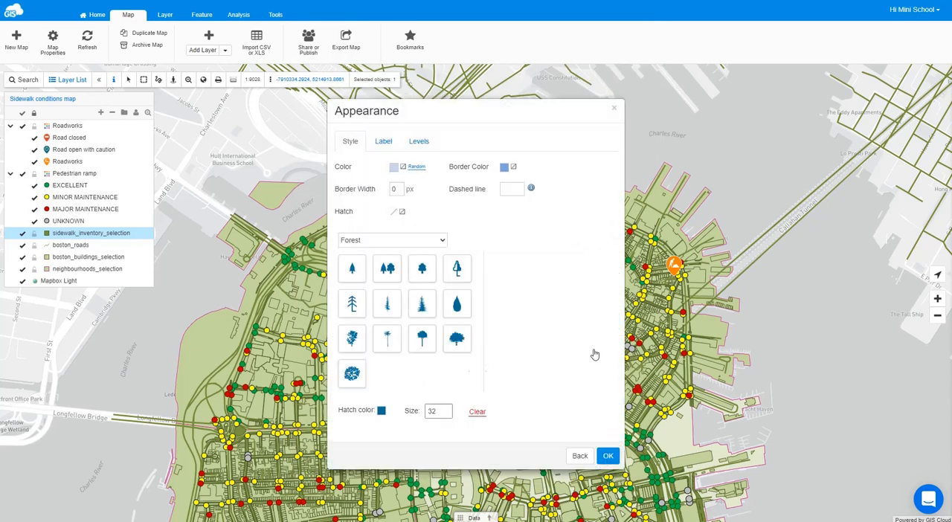
click(421, 145)
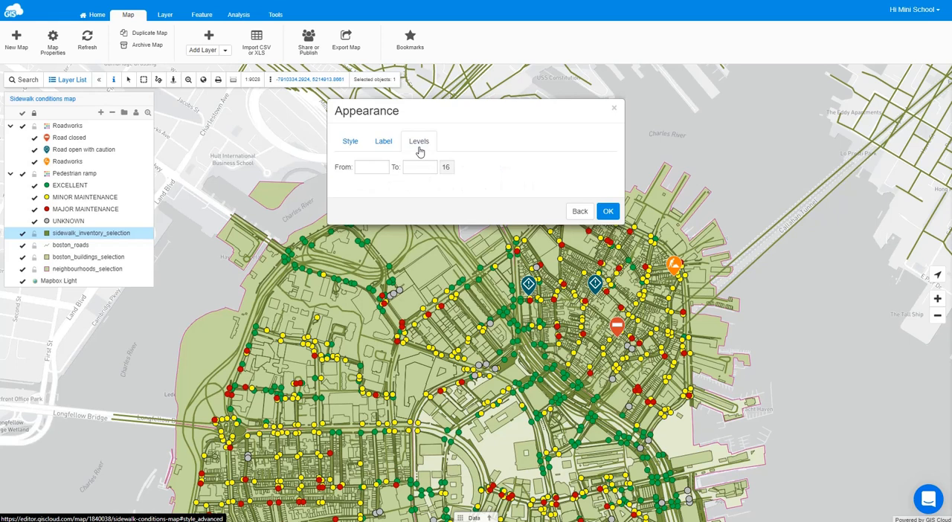
click(378, 165)
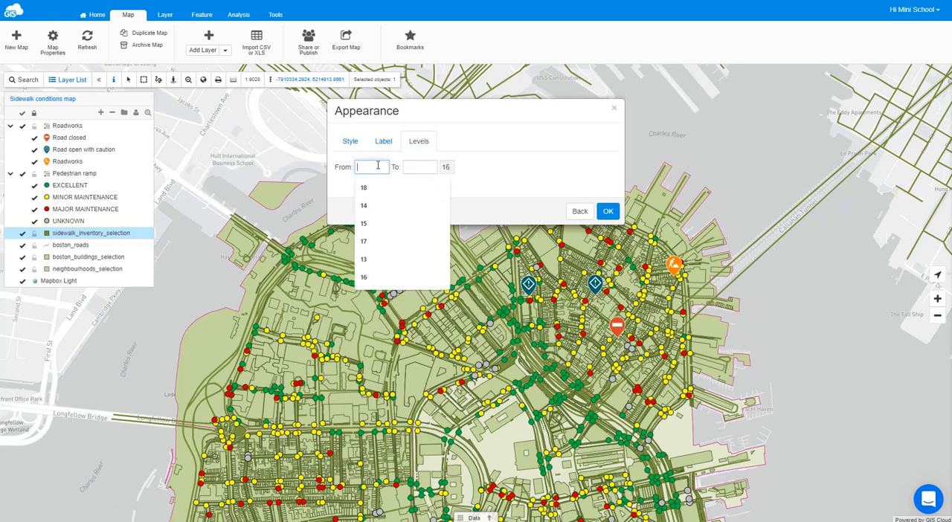
click(372, 188)
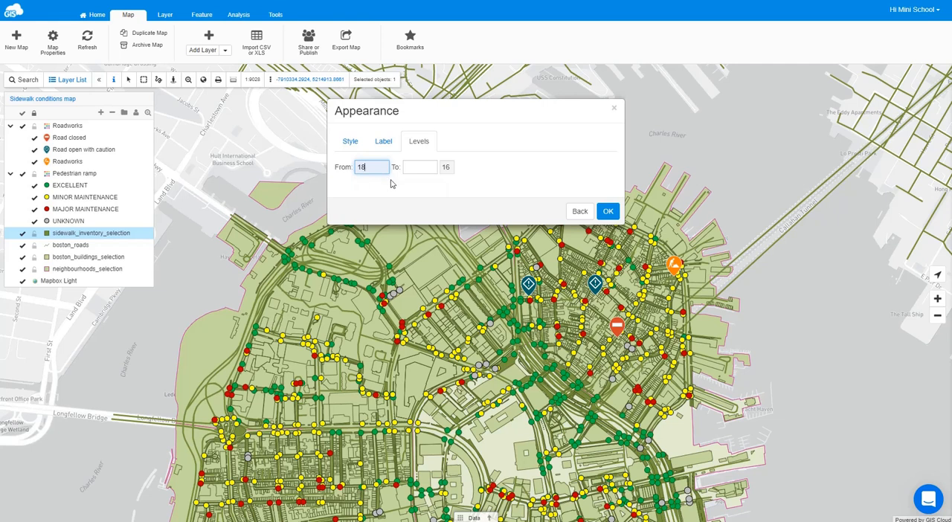
click(608, 211)
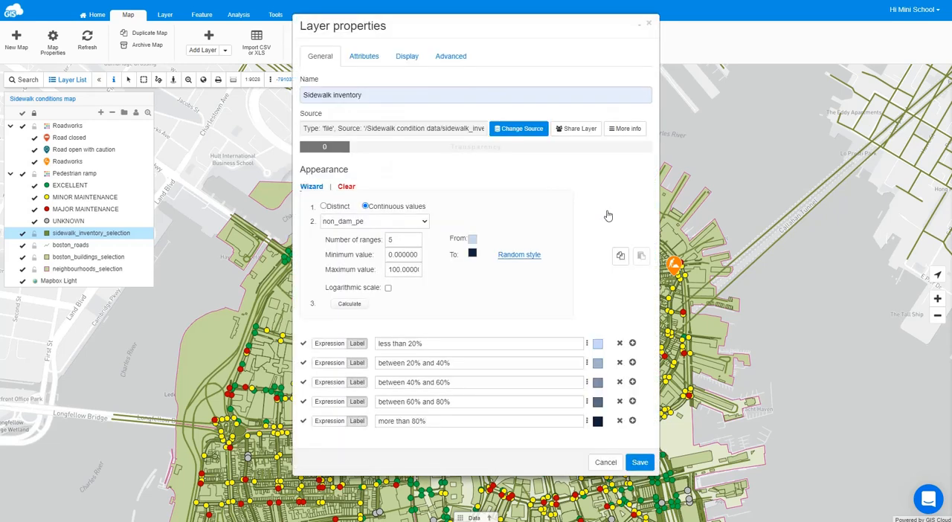
- Set the "between 20% and 40%" class to display from zoom level 16
click(597, 365)
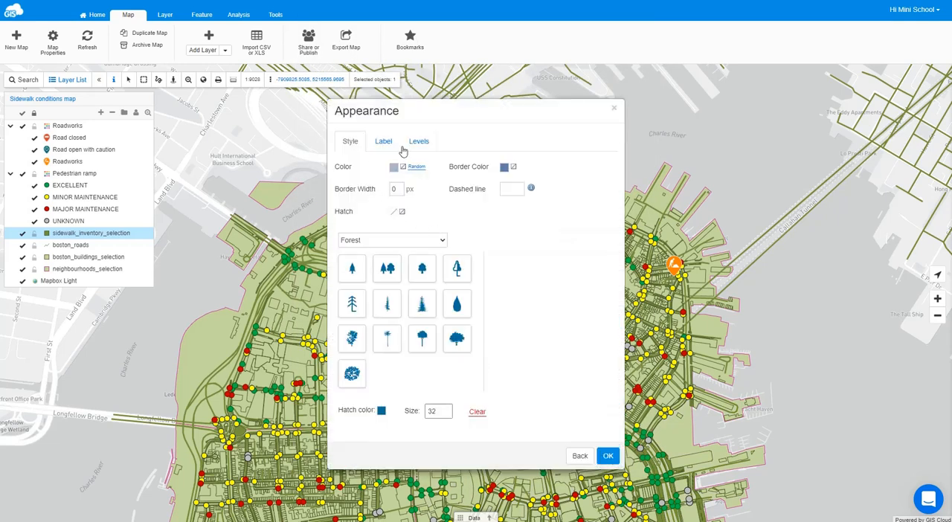
click(415, 142)
click(372, 166)
text(1)
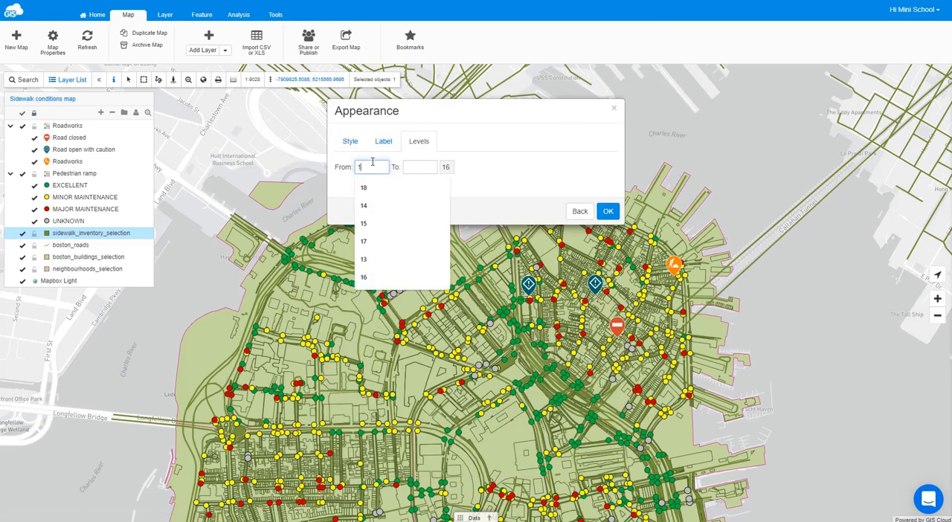
text(6)
click(606, 212)
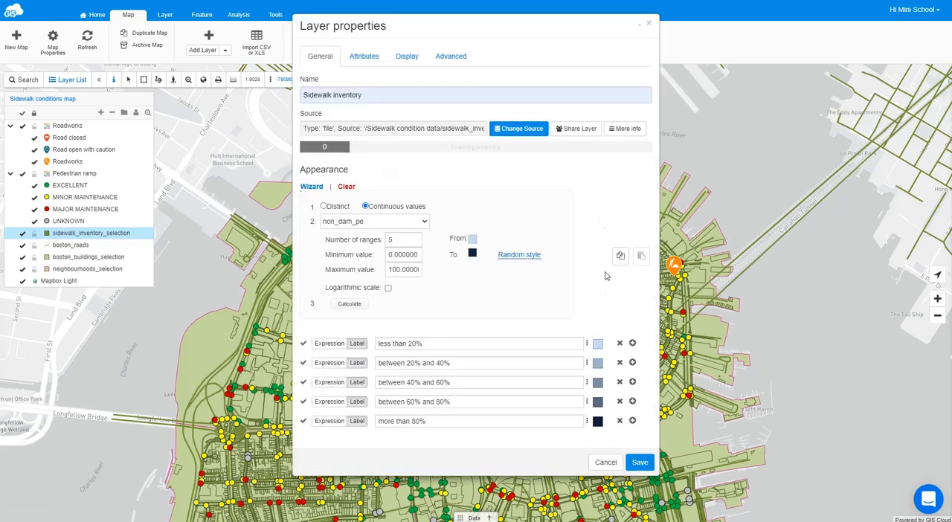
- Set the "between 40% and 60%" class to display from zoom level 18
click(597, 382)
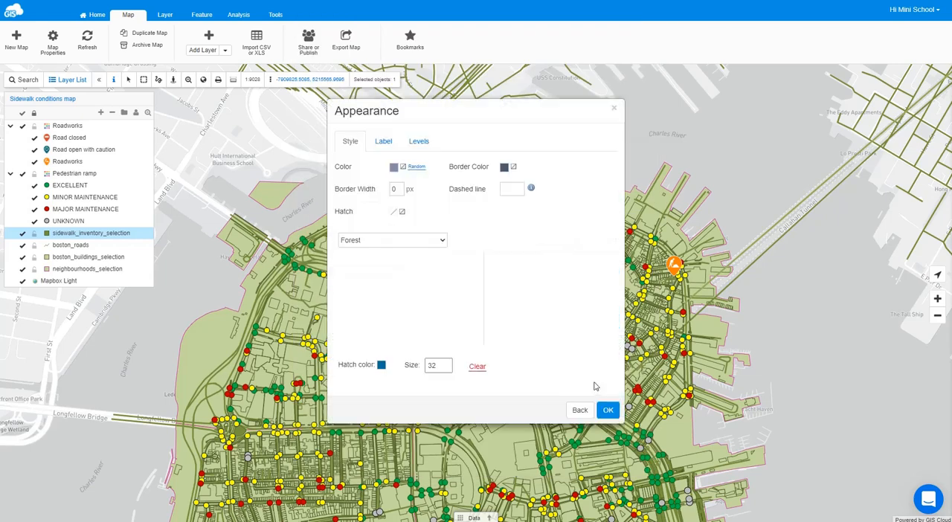
click(418, 142)
click(378, 165)
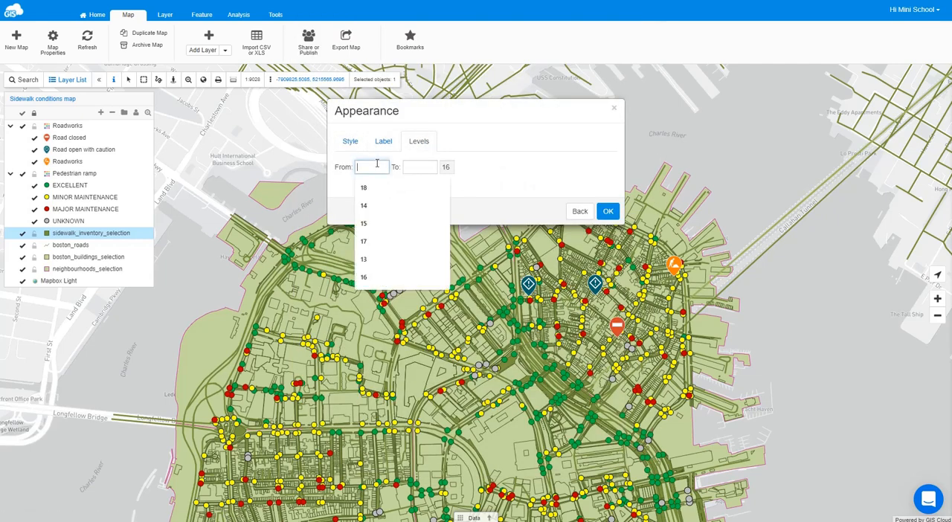
text(18)
click(608, 212)
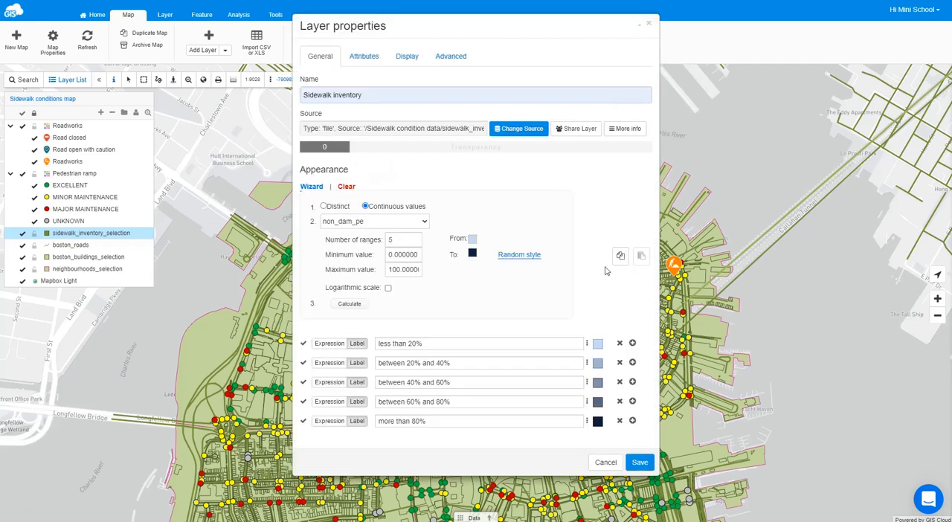
- Set the "between 60% and 80%" class to display from zoom level 18
click(597, 402)
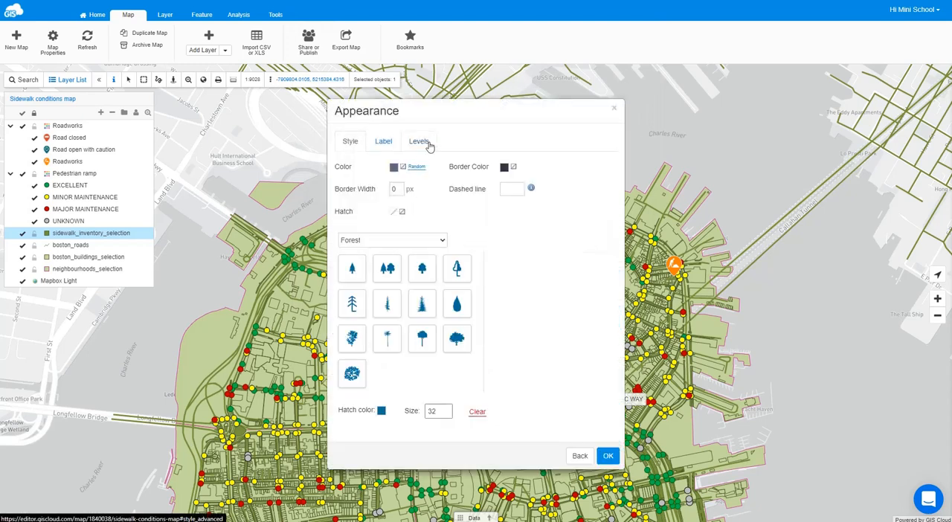
click(418, 141)
click(371, 166)
text(18)
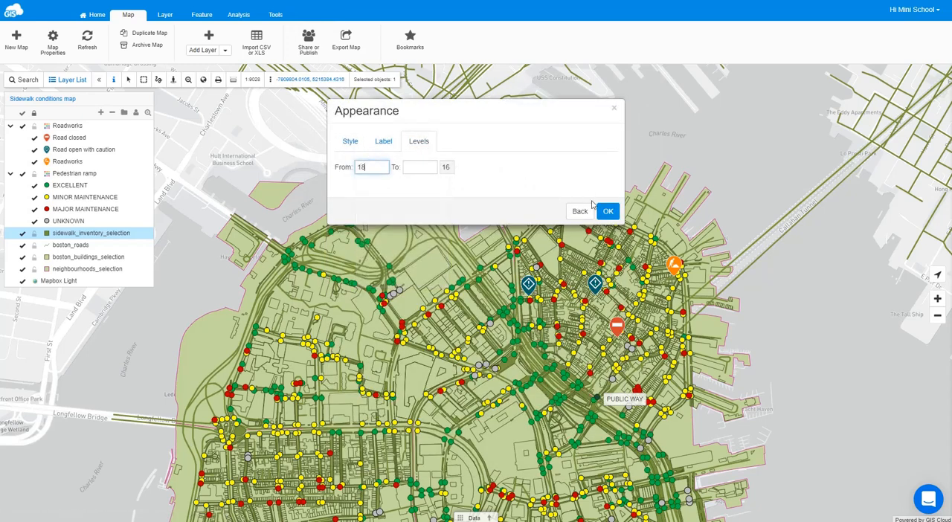
click(607, 211)
- Set the "more than 80%" class to display from zoom level 18 and save the Sidewalk inventory layer
click(598, 421)
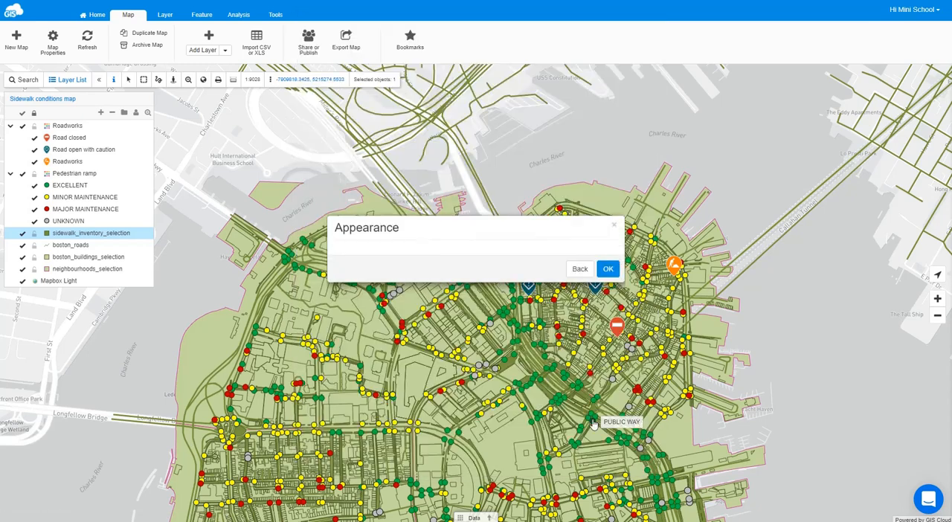
click(423, 143)
click(375, 168)
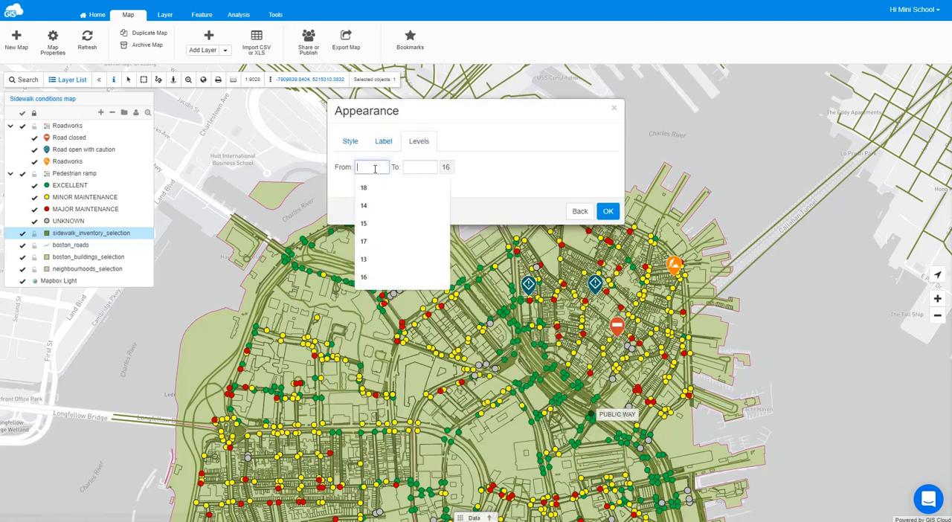
text(18)
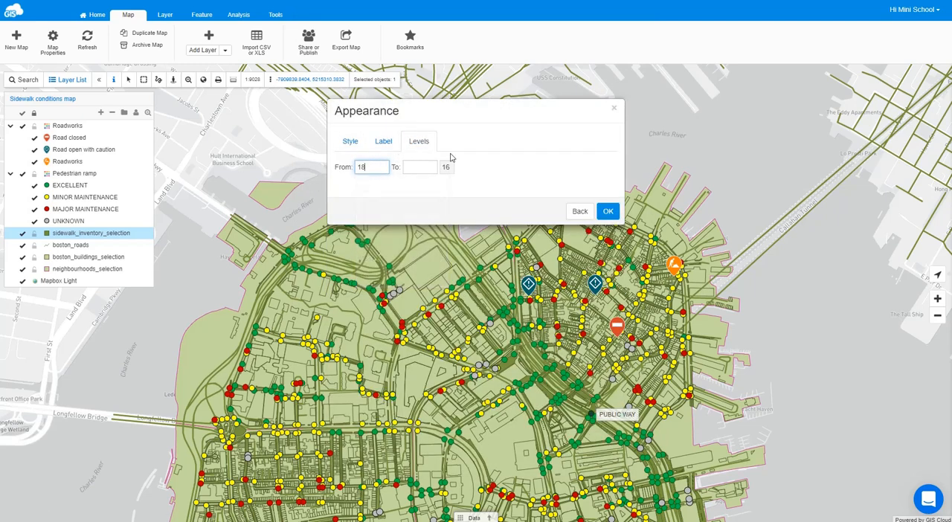
click(608, 211)
click(640, 462)
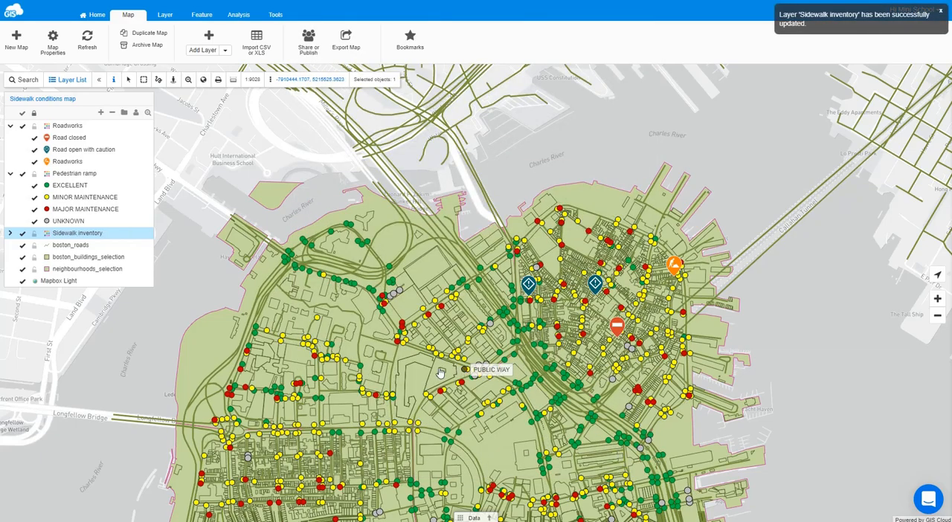
- Set the line color of the boston_roads layer to black
scroll(562, 314, up, 2)
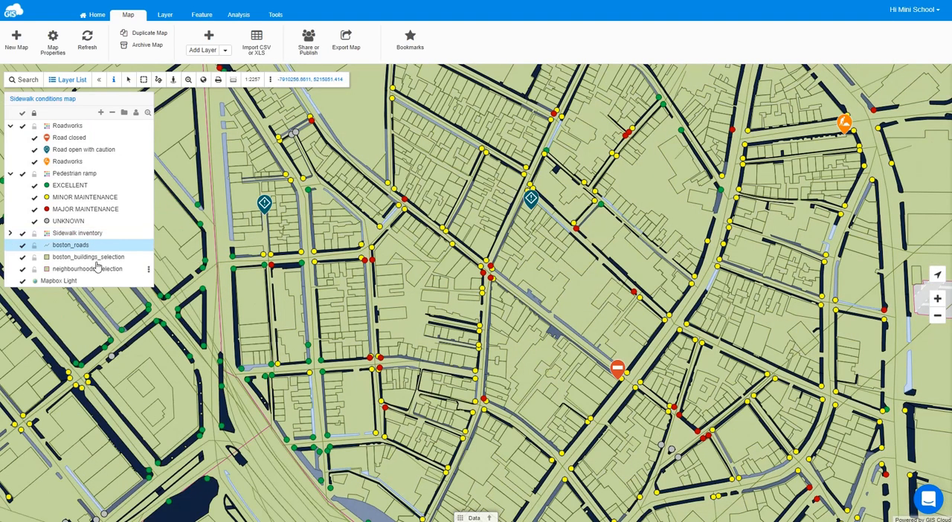
double_click(88, 247)
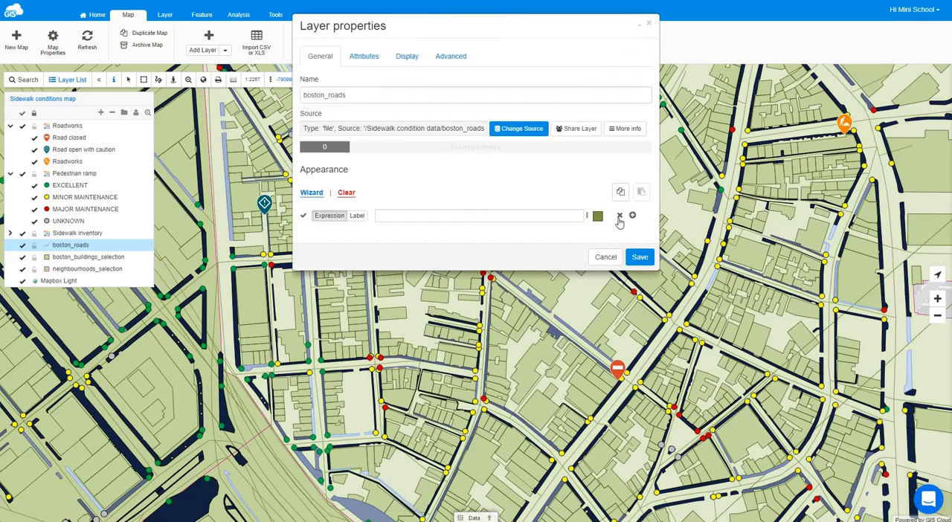
click(597, 216)
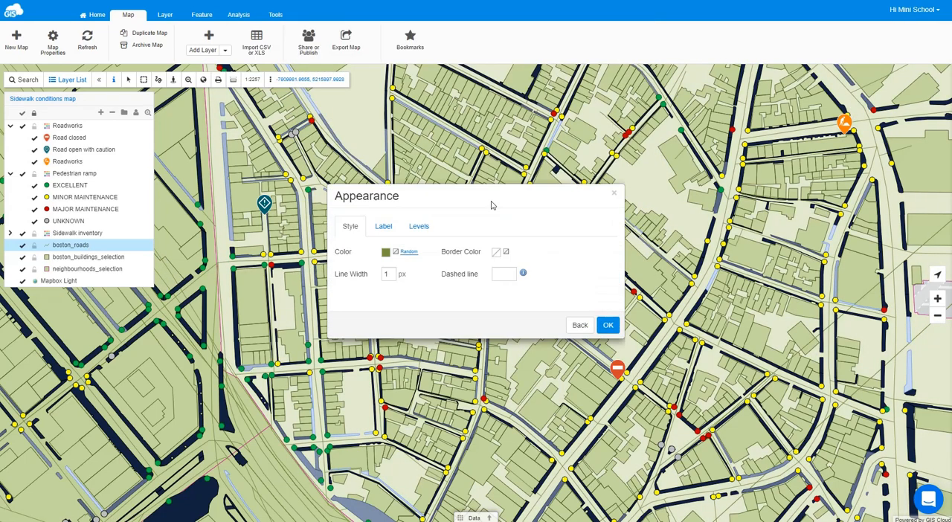
click(386, 254)
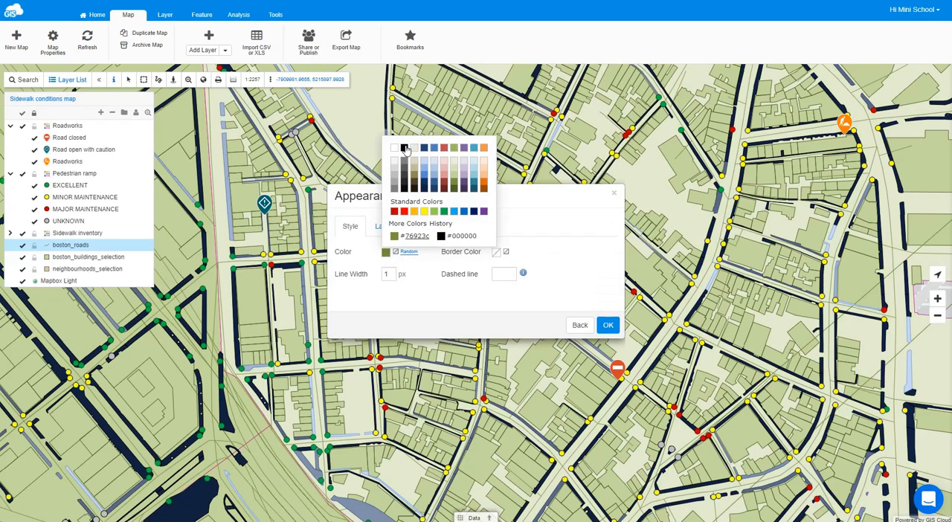
click(405, 151)
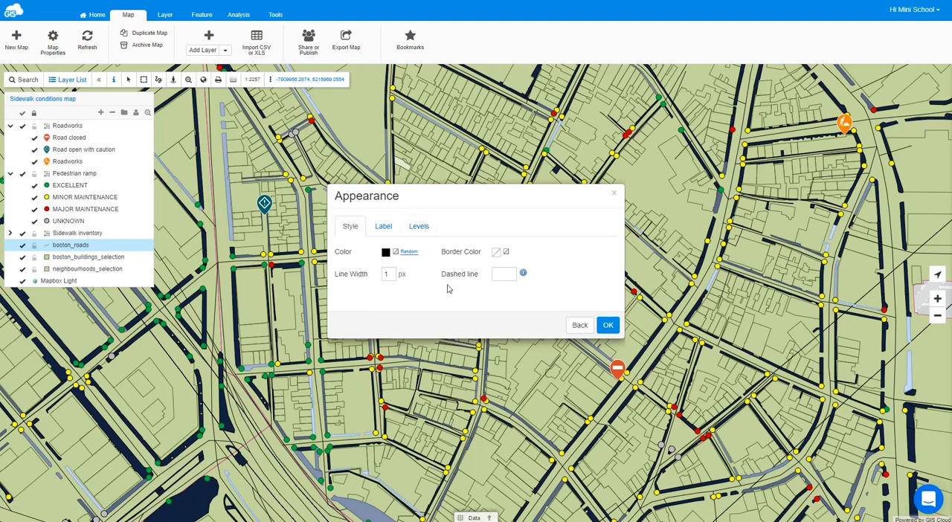
click(608, 327)
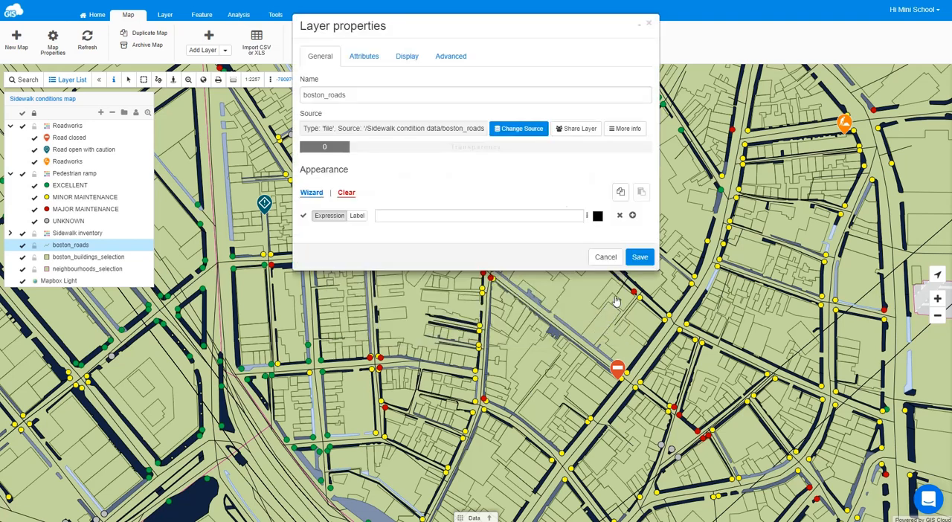
- Rename the roads layer "Boston roads", save its properties and lock the layer
click(307, 96)
key(BackSpace)
text(B)
key(Right)
key(Right)
key(Right)
key(Right)
key(Right)
key(Right)
key(BackSpace)
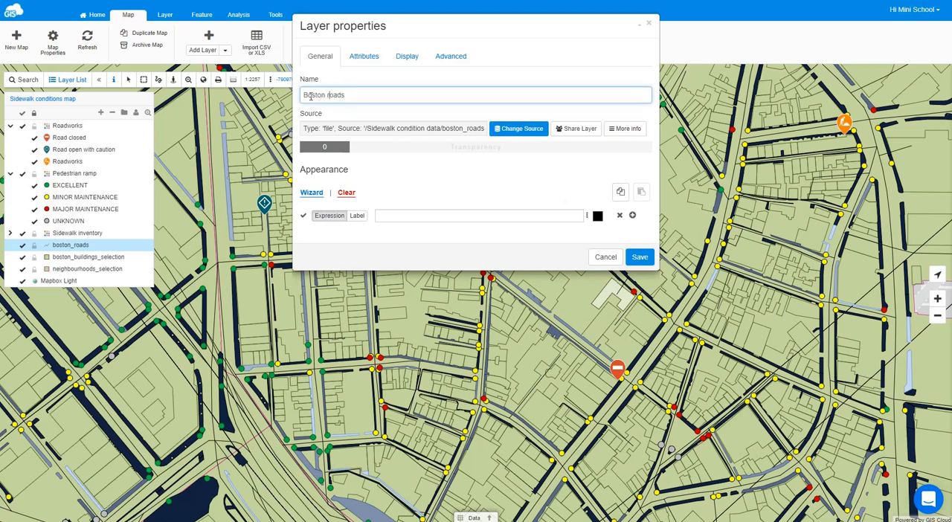
click(640, 256)
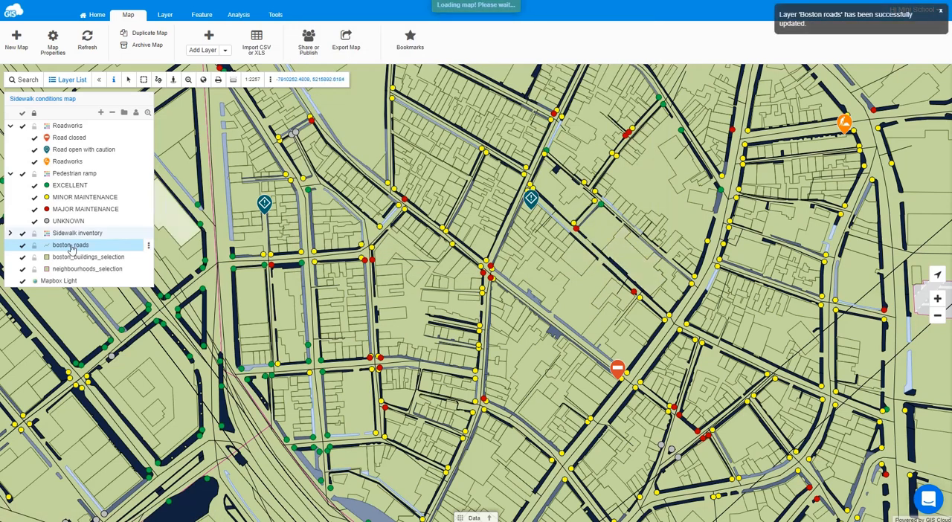
click(34, 247)
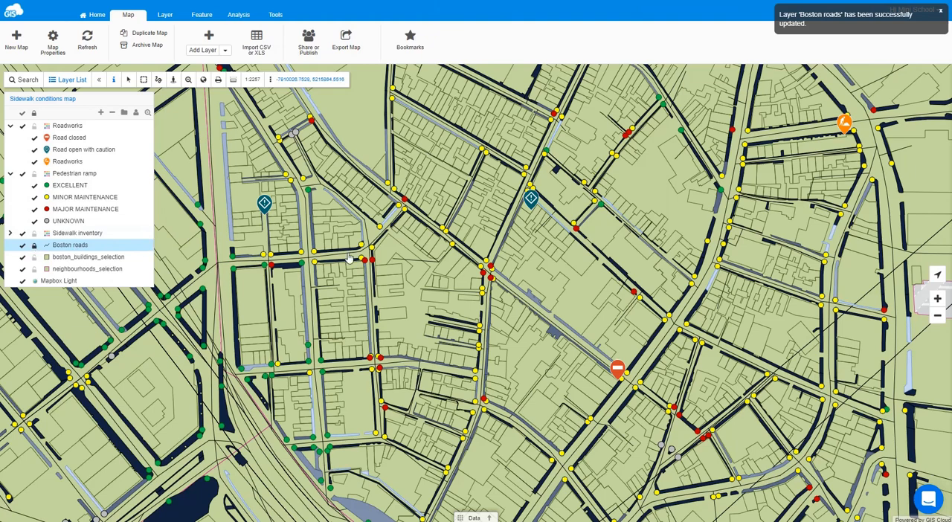
- Rename the boston_buildings_selection layer as "Boston buildings" in its layer properties
double_click(93, 257)
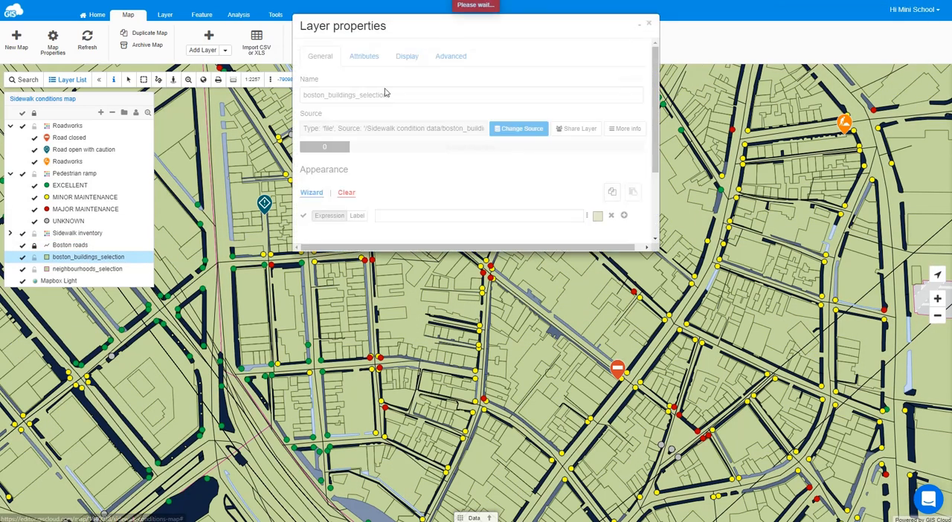
drag(404, 96, 358, 100)
key(BackSpace)
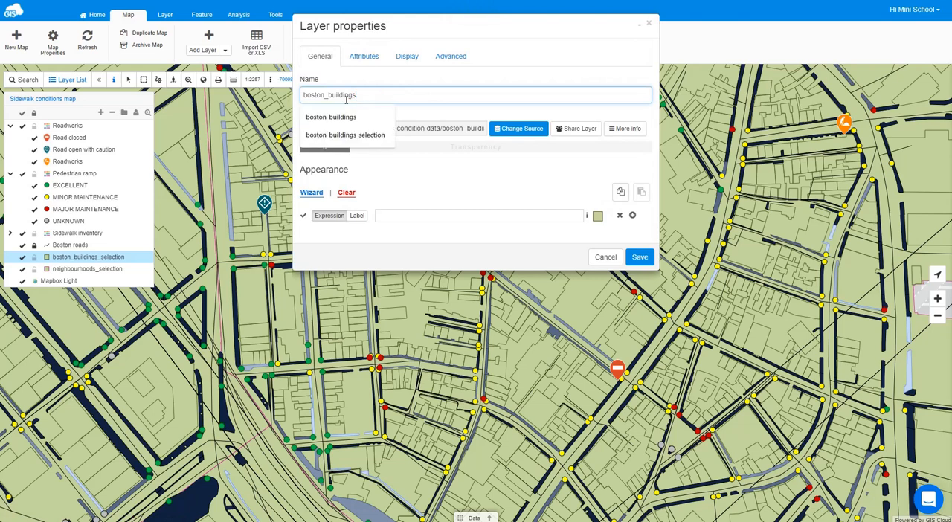
key(BackSpace)
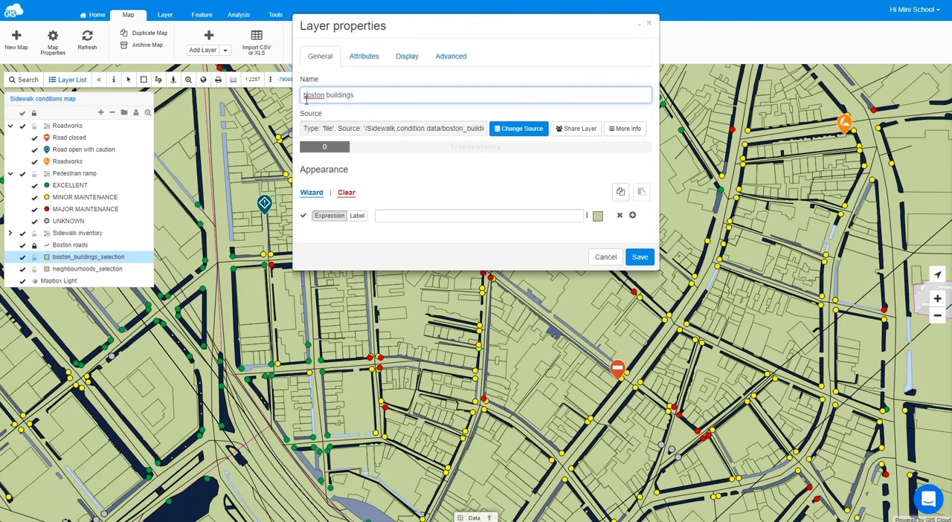
click(305, 95)
key(BackSpace)
text(B)
click(424, 175)
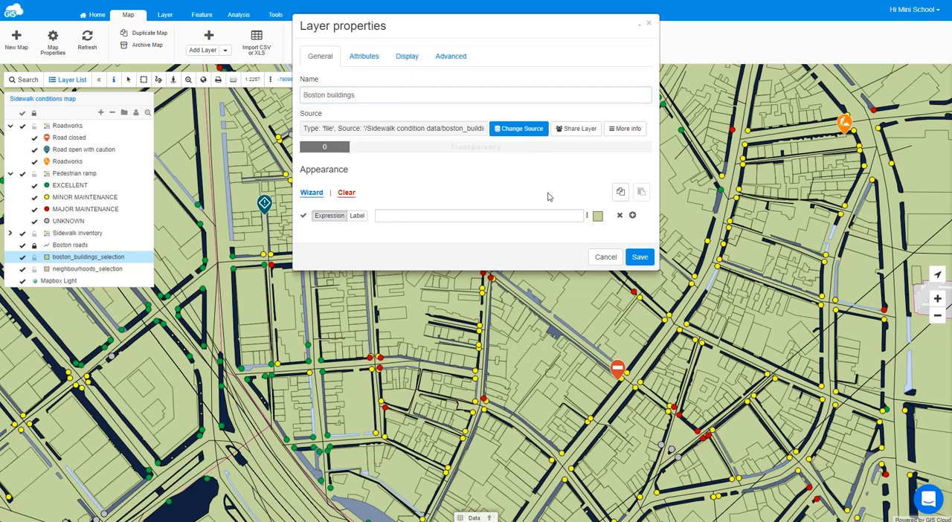
- Add a second style class and filter the two classes by type='garage' or type='parking' and not type='garage' AND not type='parking'
click(632, 216)
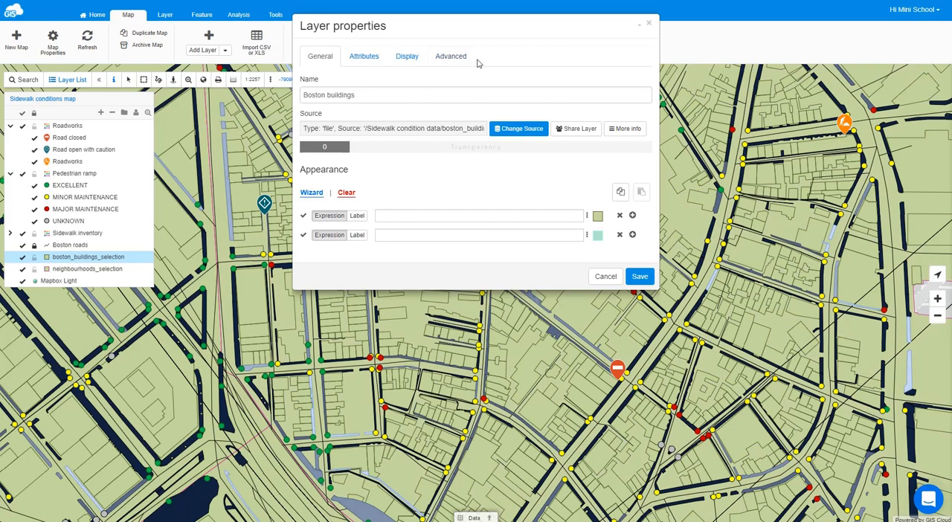
click(474, 518)
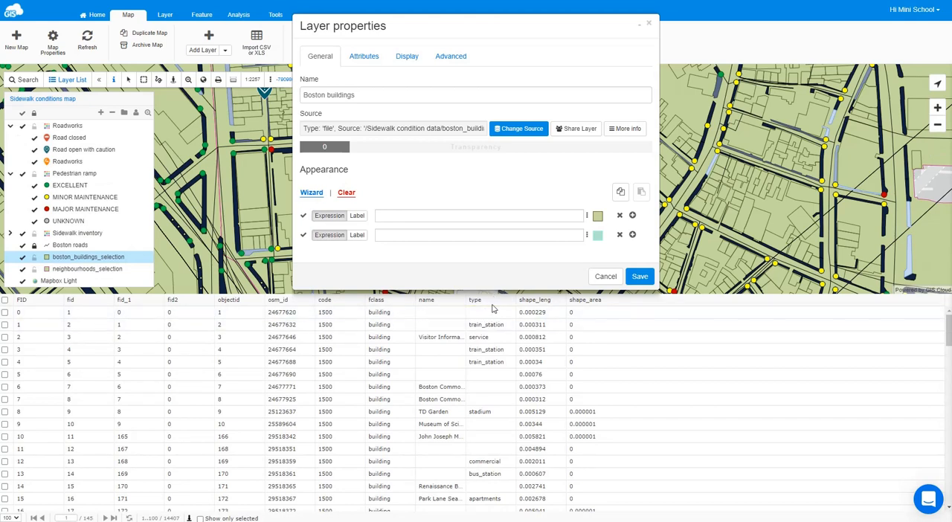
click(389, 217)
text(type='garage' or type='parking')
click(393, 235)
text(not type='garage' AND not type='parking')
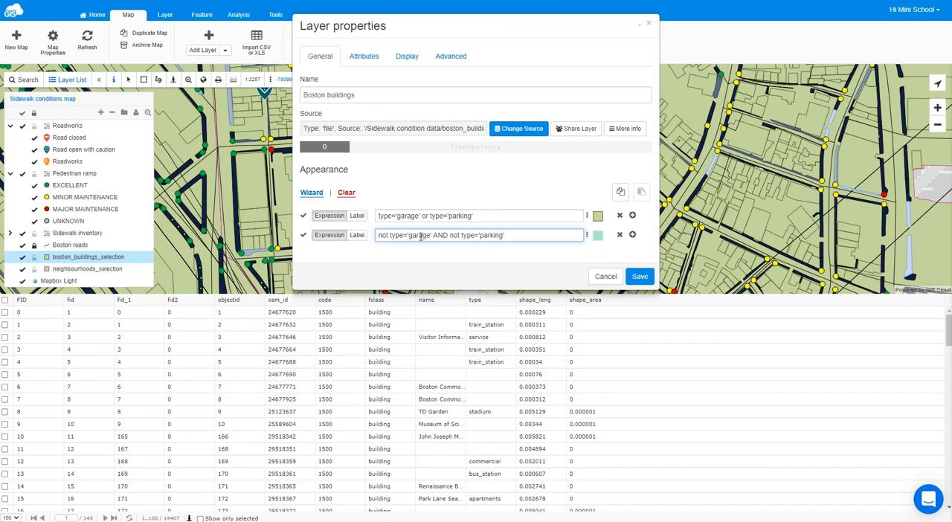
click(550, 259)
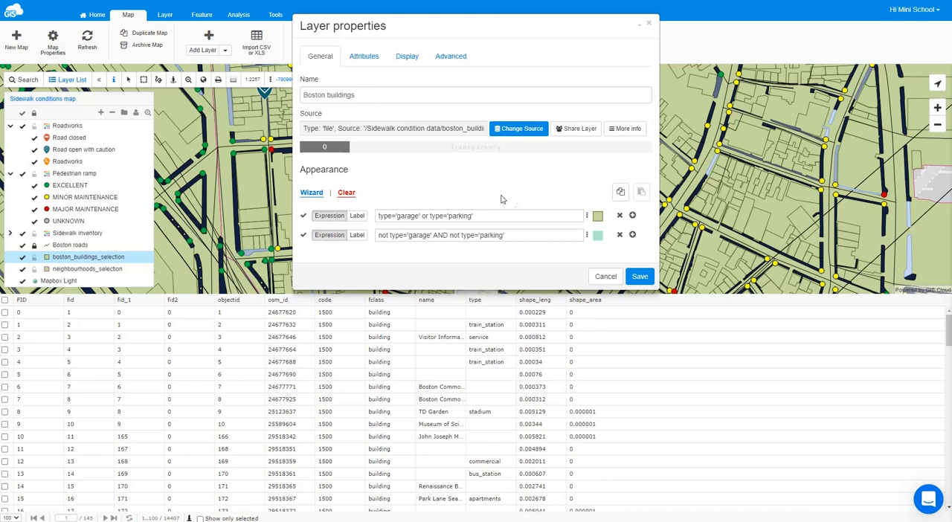
- Give the garage-and-parking class the dense vertical-line hatch from the Other category, with a custom teal-blue hatch color
click(598, 216)
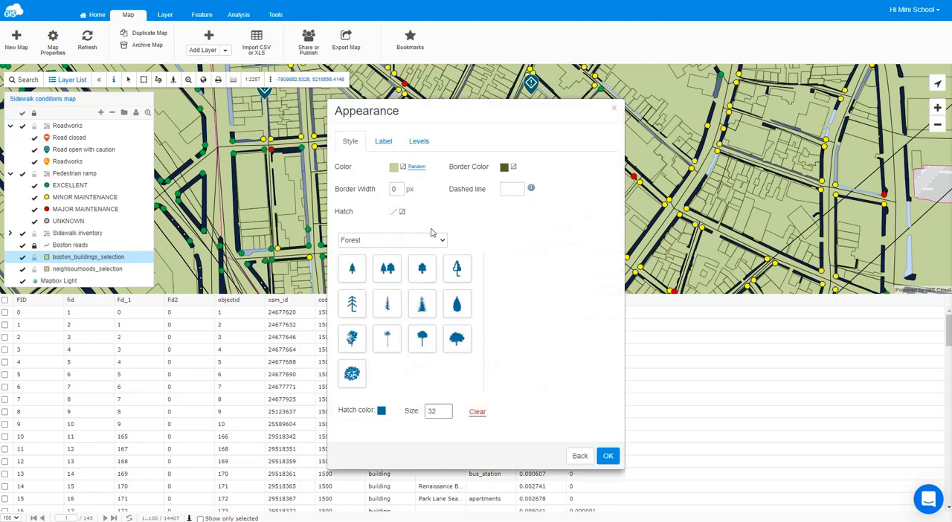
click(385, 241)
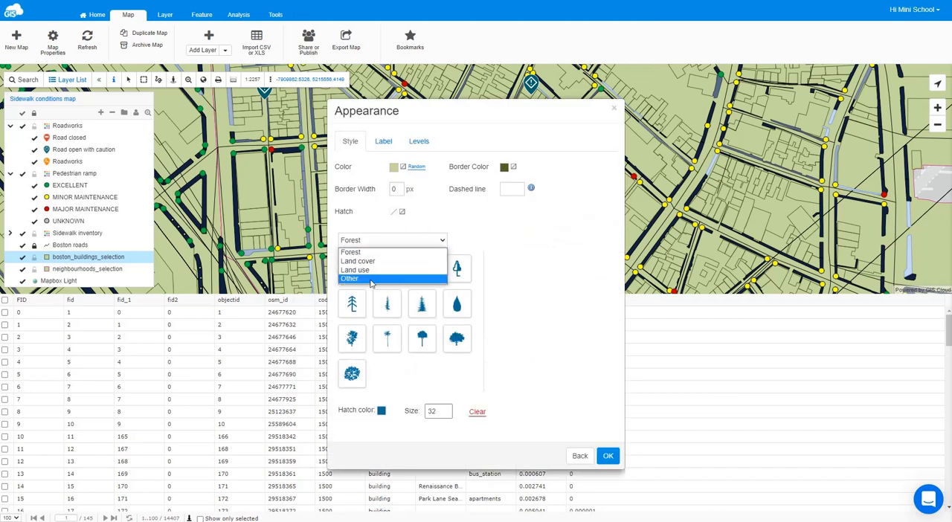
click(385, 276)
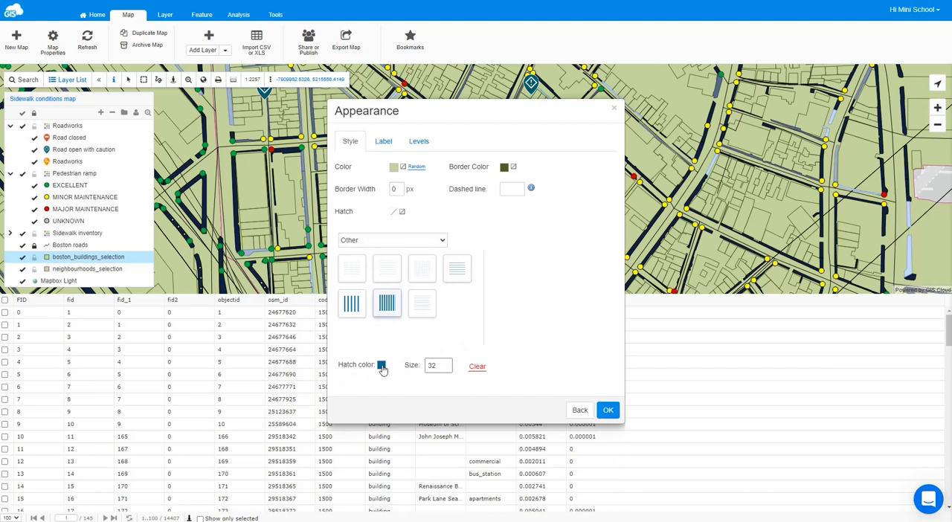
click(382, 366)
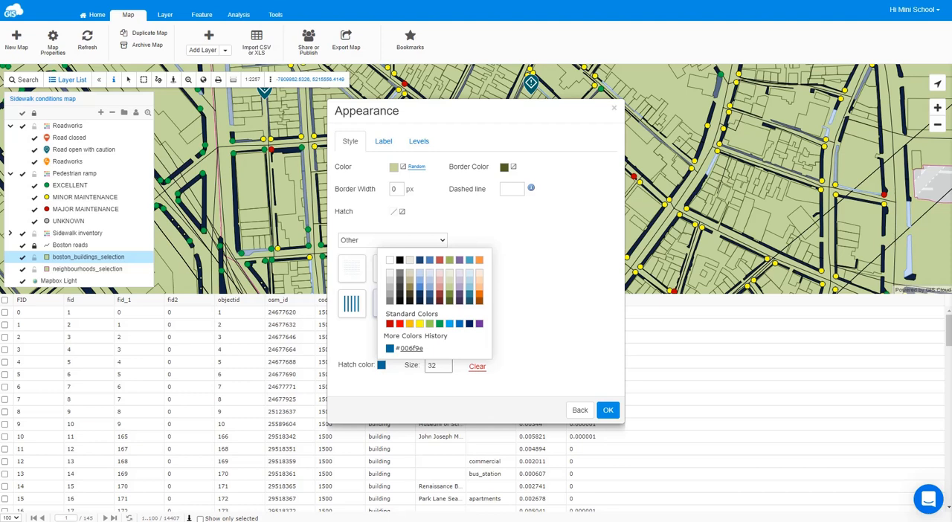
click(408, 349)
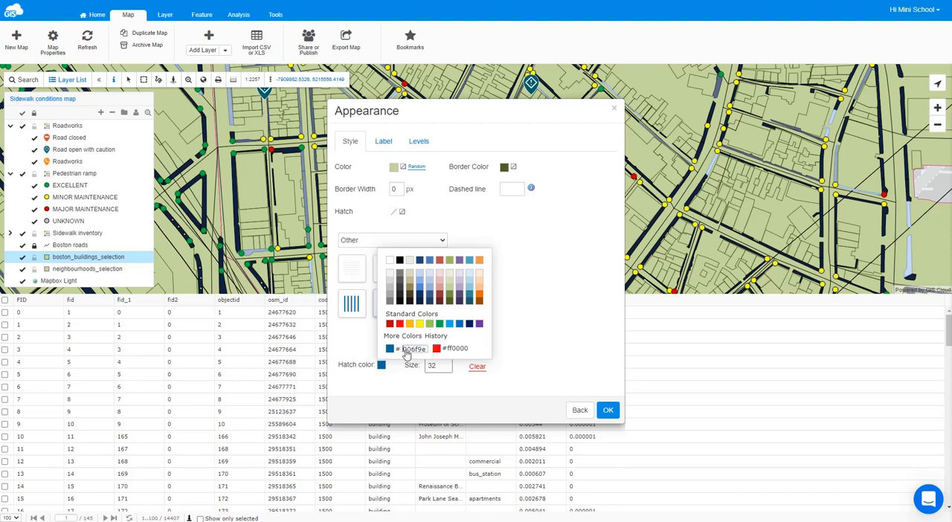
double_click(408, 349)
text(31859b)
key(Return)
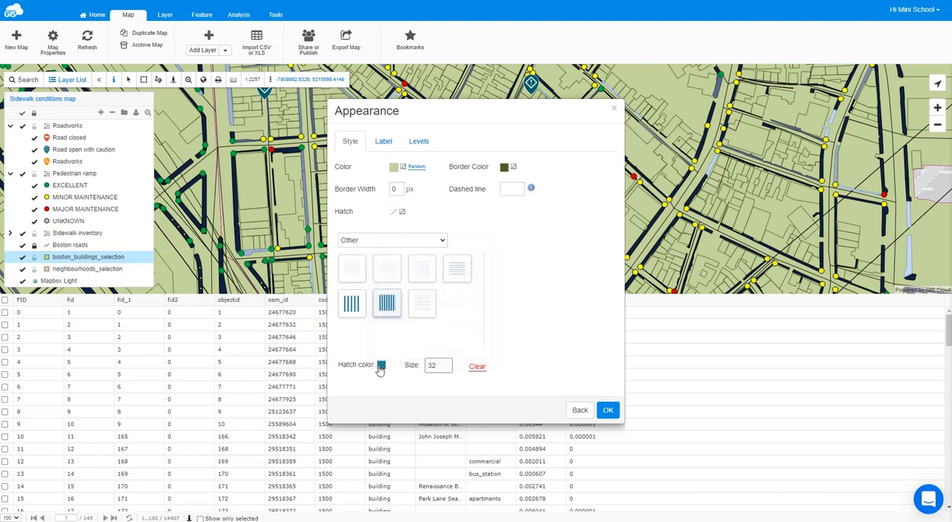
- Set the garage-and-parking class's fill to the same teal blue as its hatch
click(396, 170)
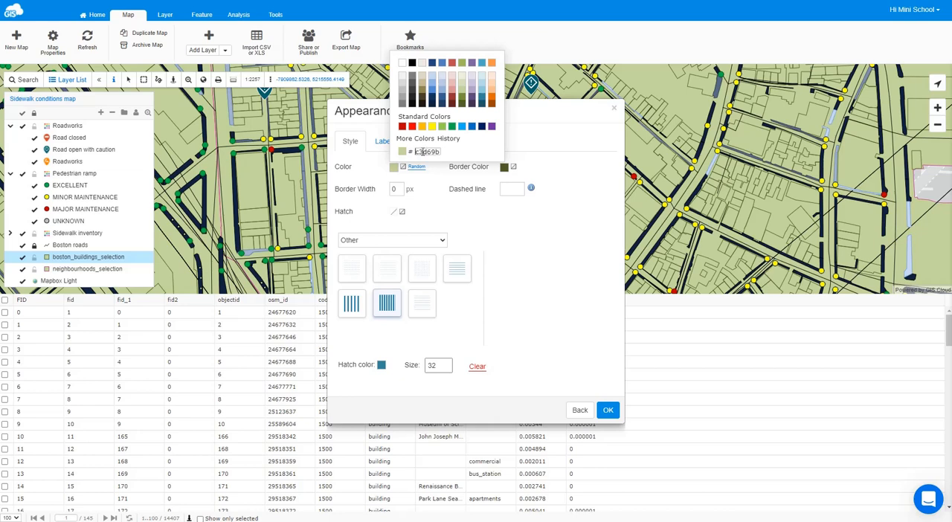
double_click(427, 152)
text(31859b)
key(Return)
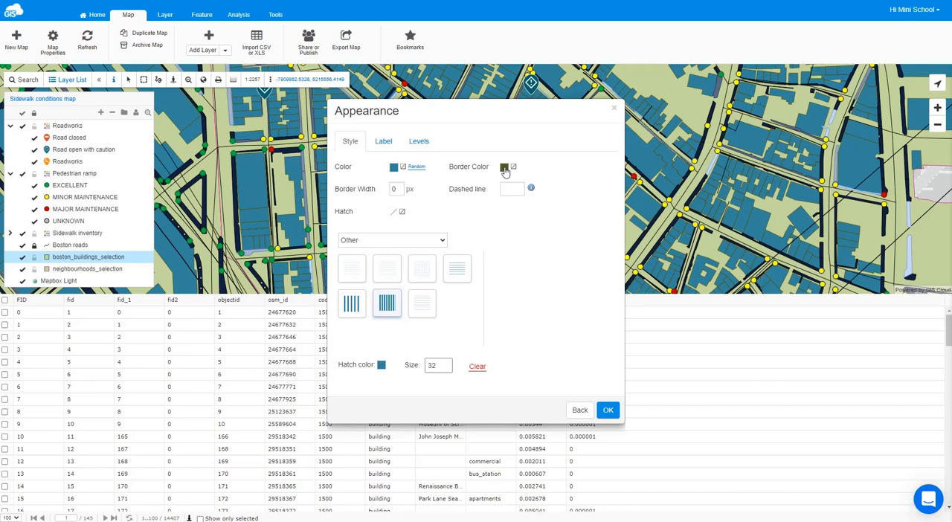
- Give the garage-and-parking class a dark blue #002060 border 2 px wide and accept its appearance
click(505, 168)
click(592, 126)
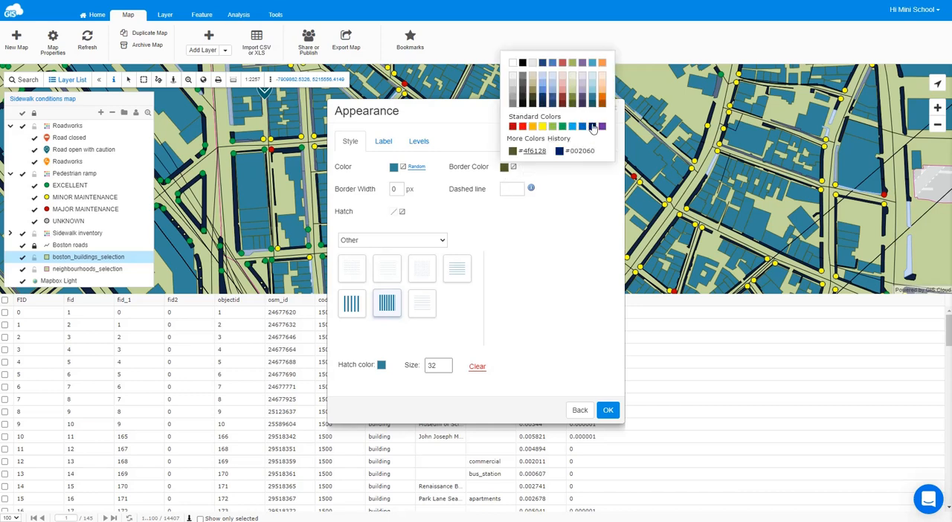
click(593, 128)
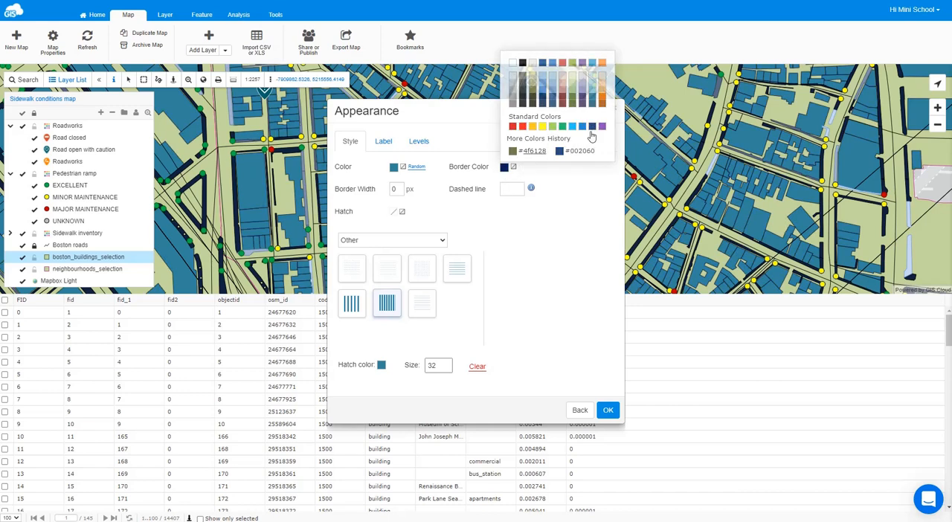
double_click(399, 189)
text(2)
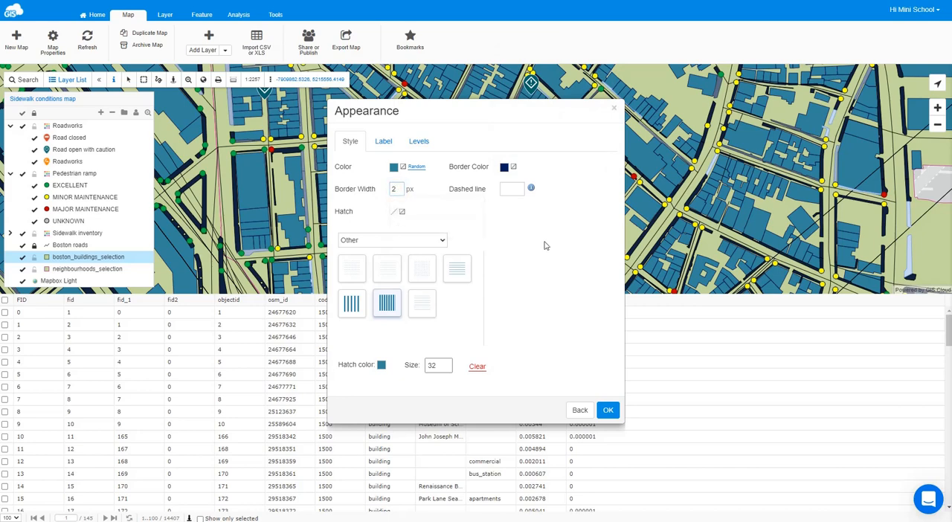
click(609, 412)
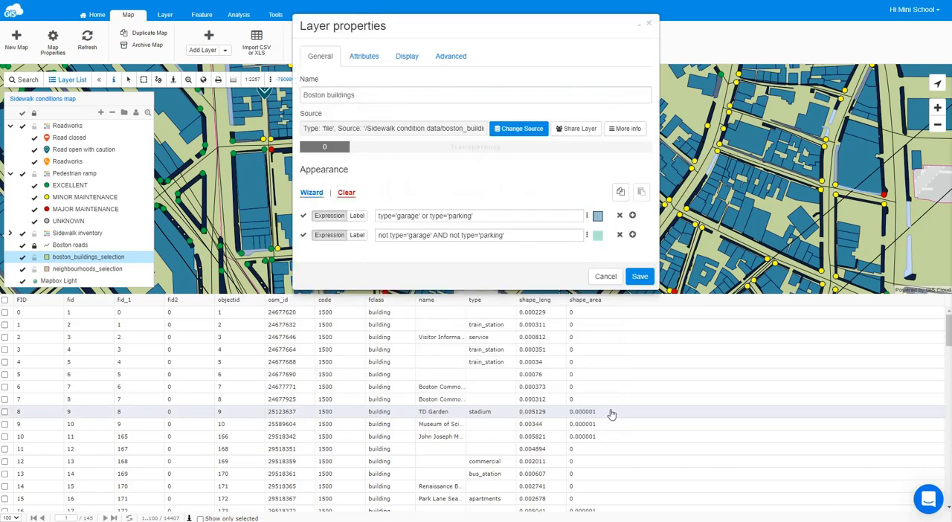
- Give the buildings outside the garage-and-parking class a gray #bfbfbf fill and a 1 px black border, and save the layer
click(600, 243)
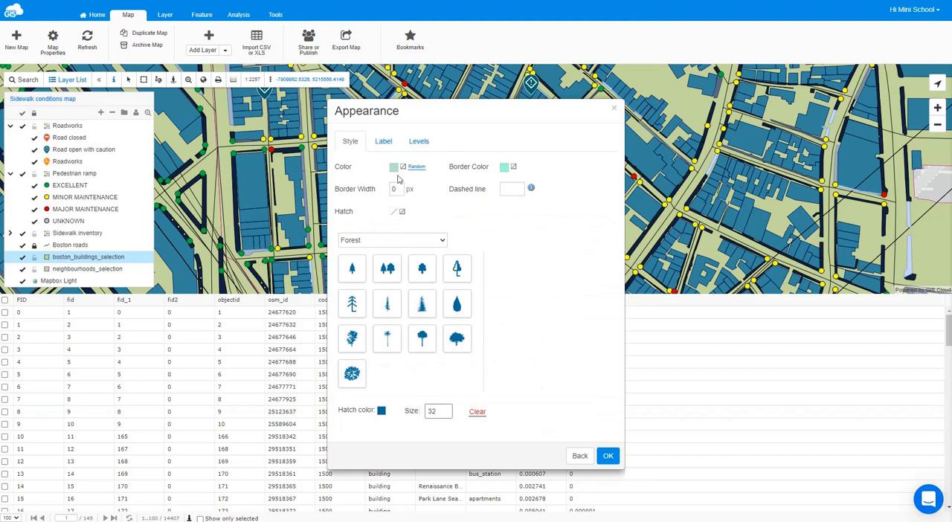
click(394, 167)
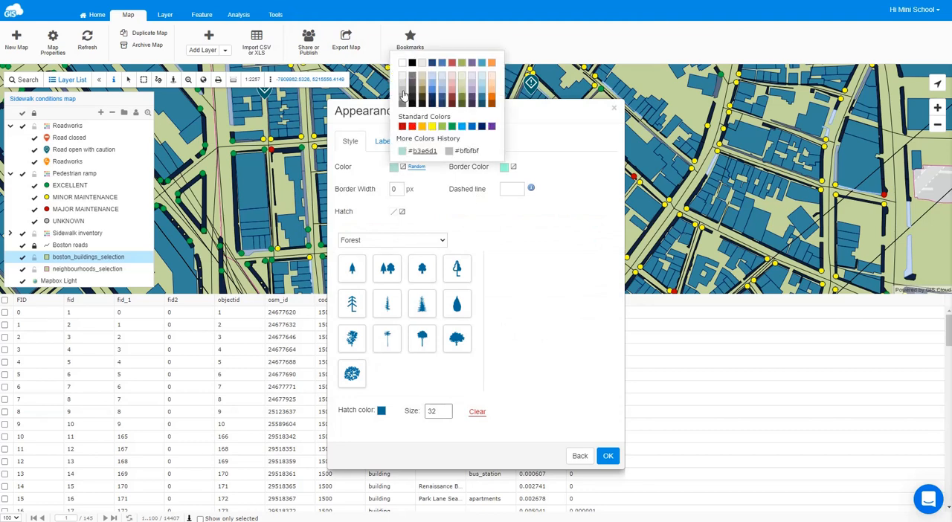
click(404, 95)
click(505, 166)
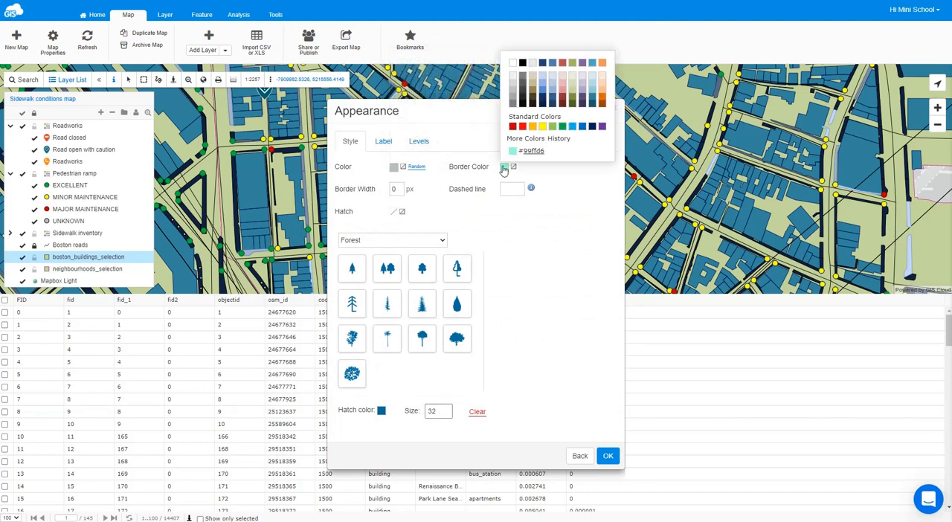
click(525, 72)
double_click(394, 189)
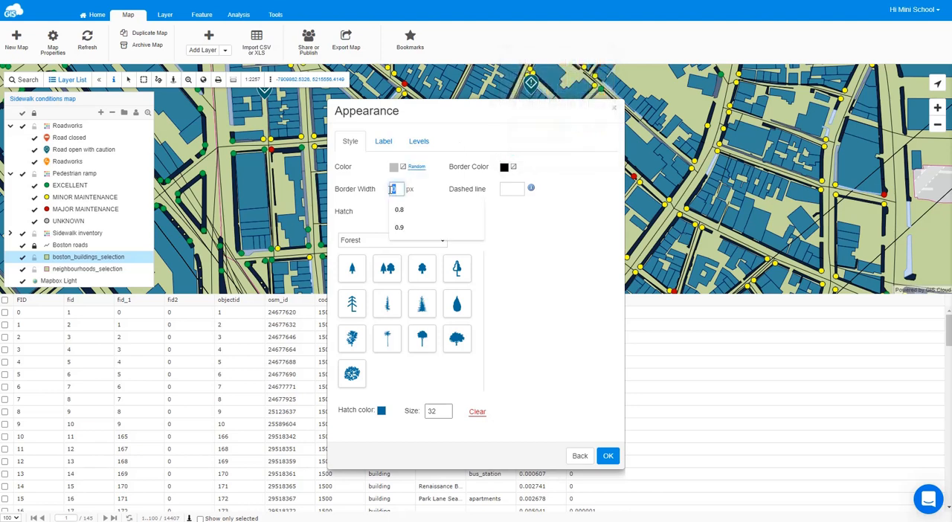
text(1)
click(575, 238)
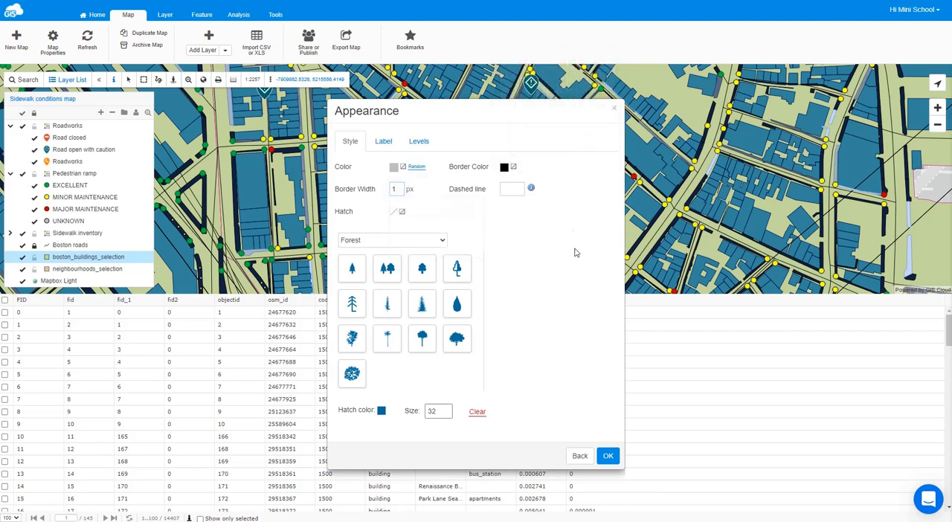
click(608, 456)
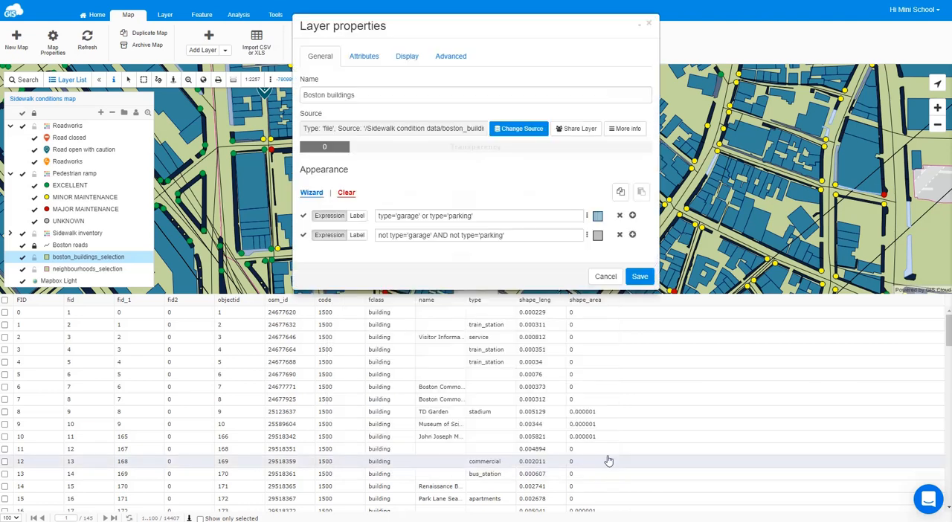
click(639, 276)
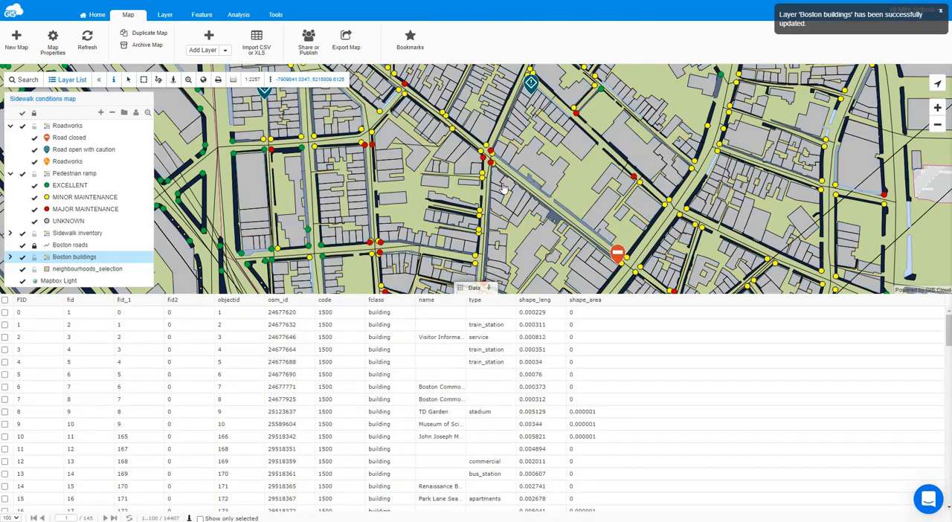
- Label the garage-and-parking class of the Boston buildings layer with the type attribute
scroll(505, 186, down, 1)
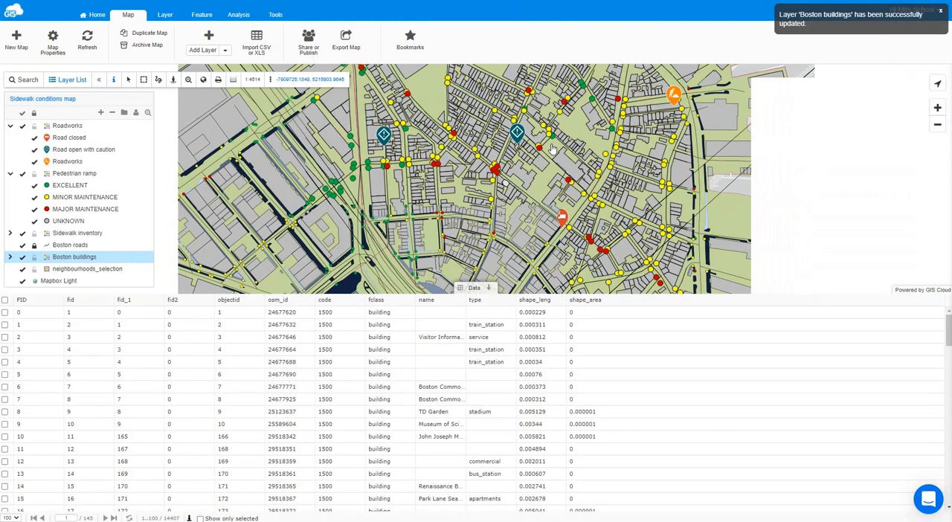
click(45, 99)
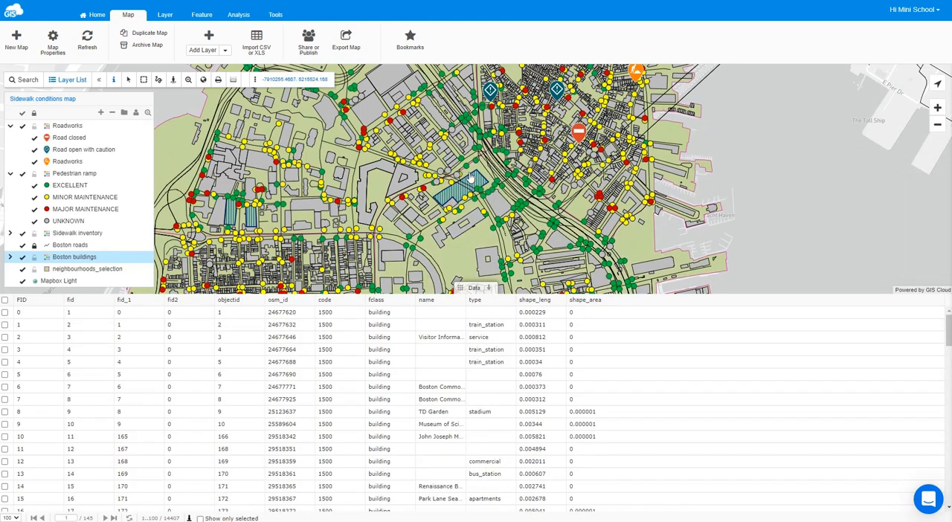
drag(465, 258, 450, 274)
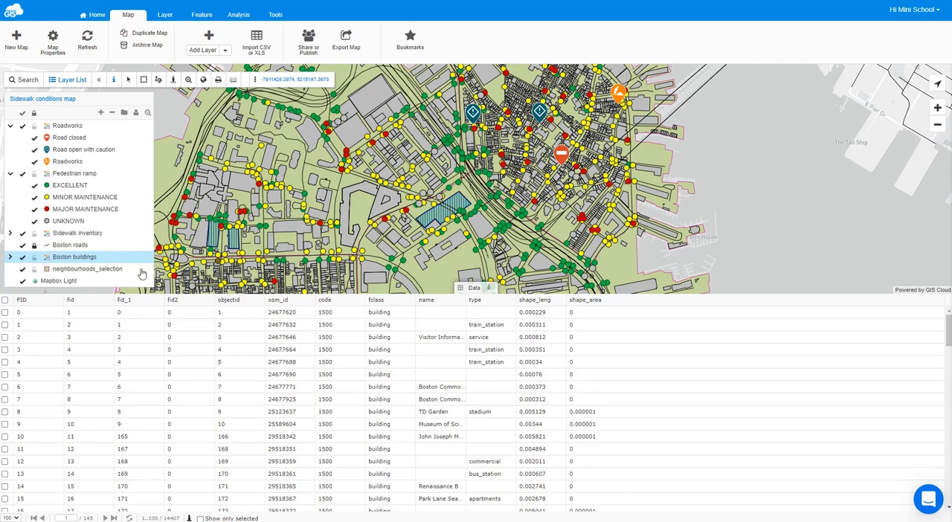
double_click(104, 258)
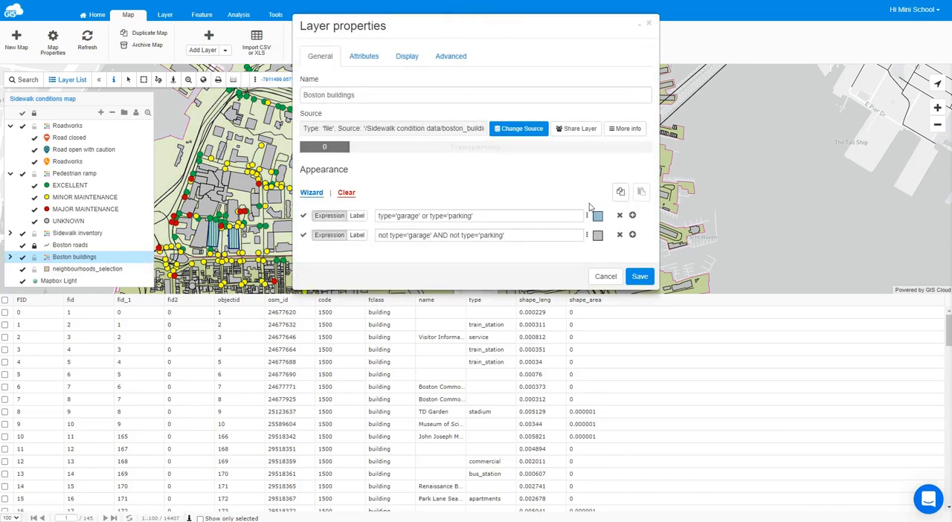
click(597, 217)
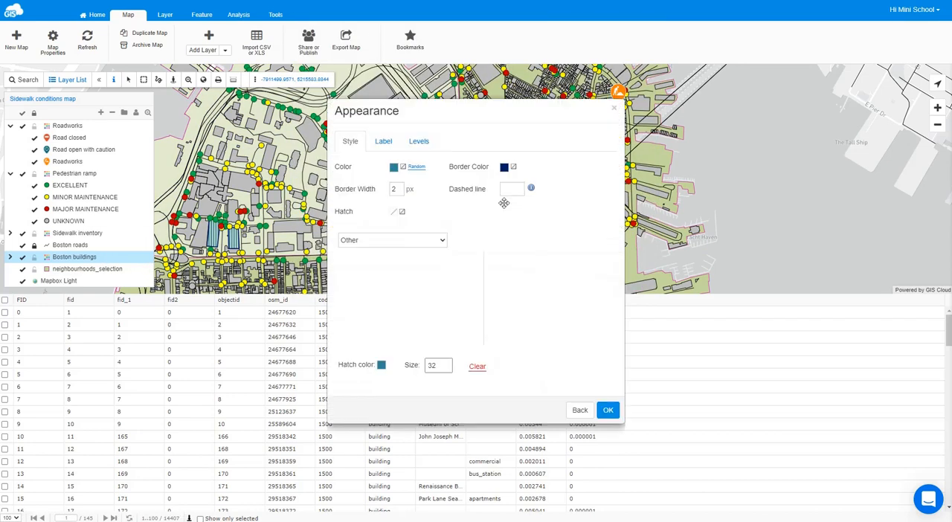
click(384, 142)
click(409, 174)
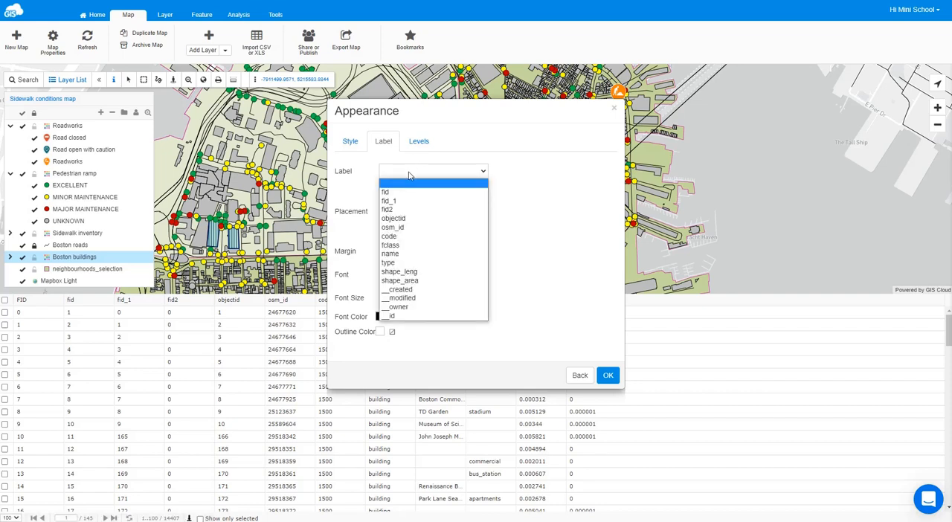
click(398, 262)
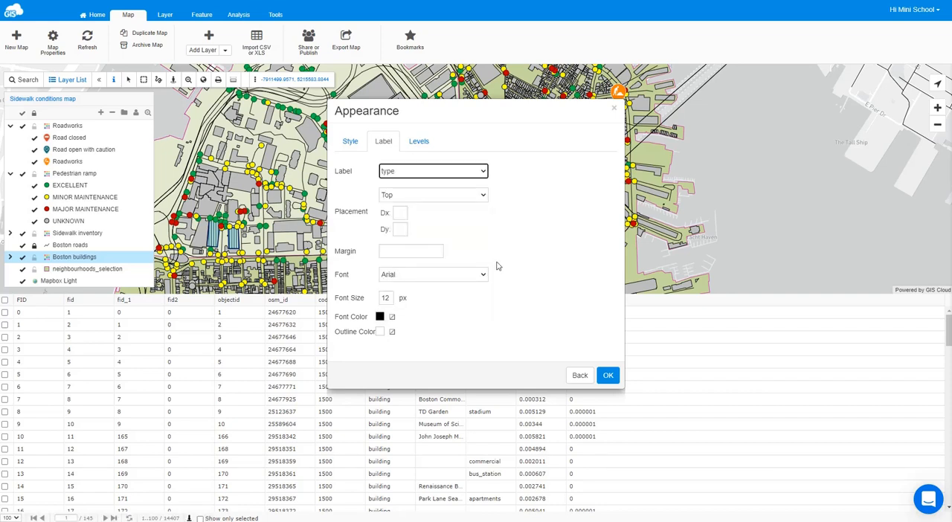
- Set the garage-and-parking labels to a white font with a black outline and accept the appearance
click(381, 317)
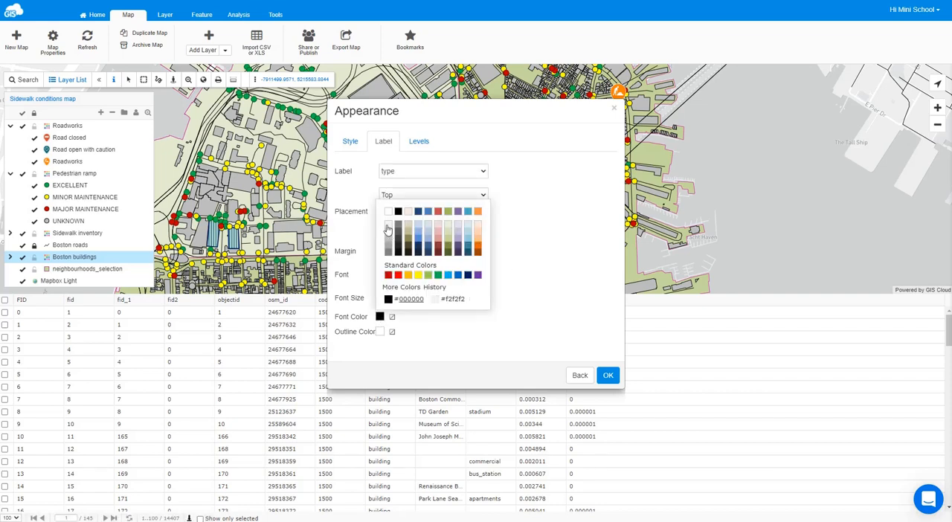
click(387, 217)
click(381, 333)
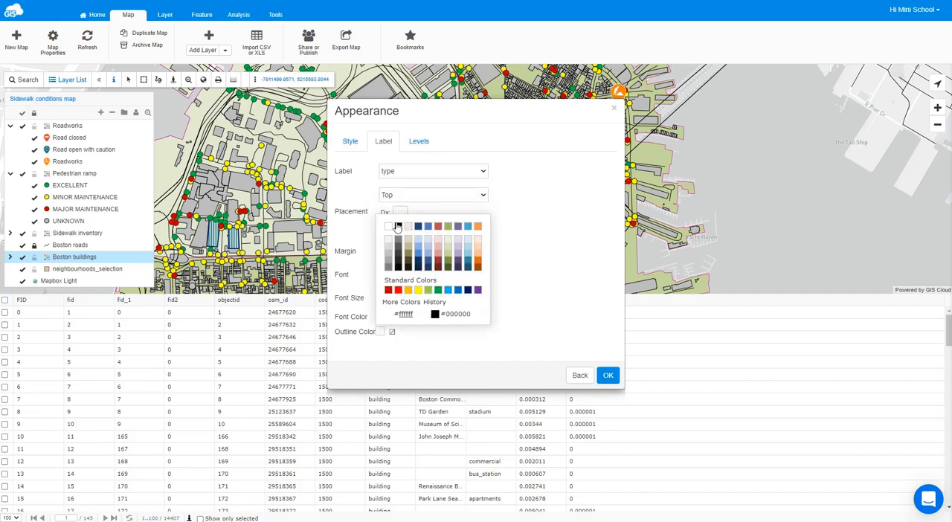
click(395, 228)
click(607, 375)
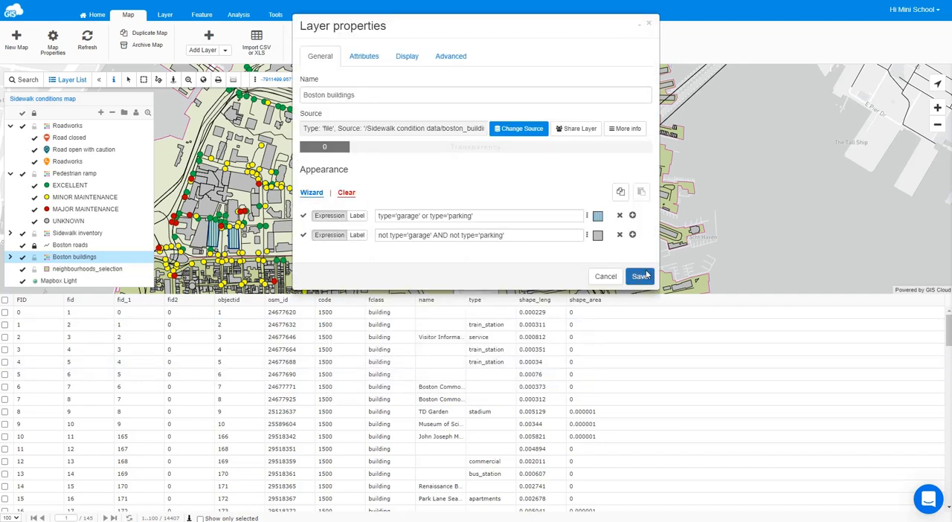
- Name the two building classes "Alternative parking spaces" and "Buildings", and save the Boston buildings layer
click(357, 216)
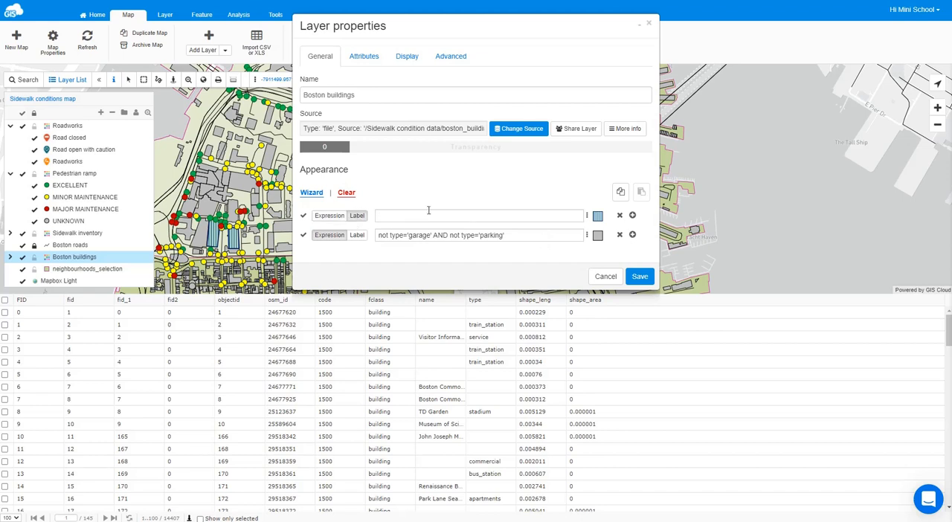
click(427, 216)
text(Alternative parking spaces)
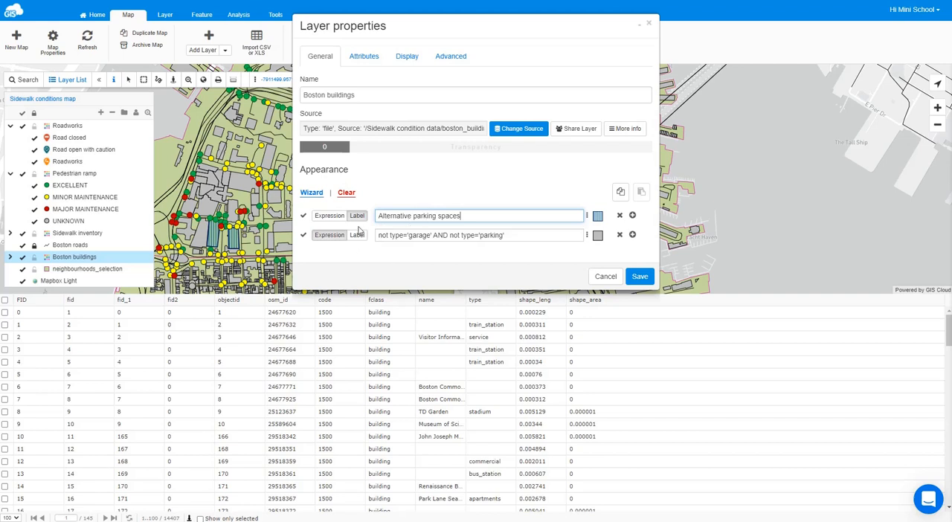
click(357, 235)
click(401, 235)
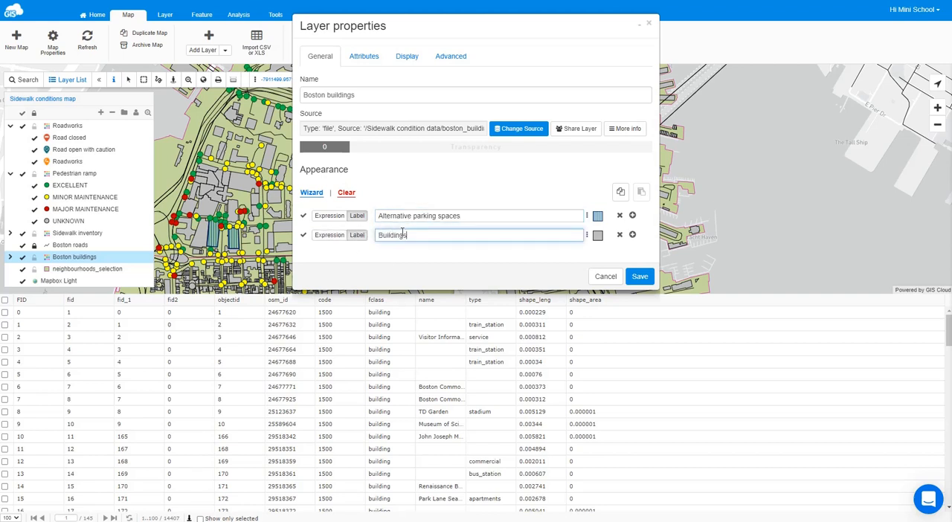
click(640, 276)
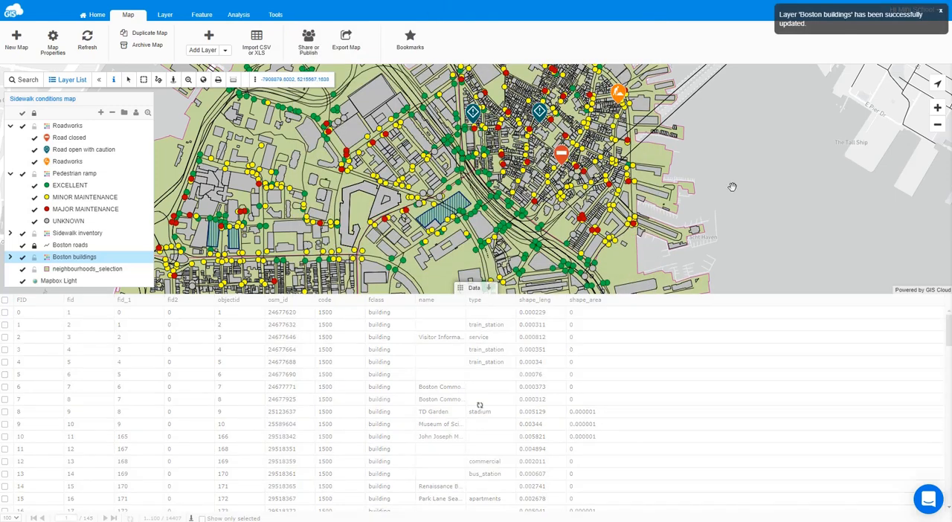
- Collapse the data table and rename the neighbourhoods_selection layer as Neighbourhoods
click(480, 288)
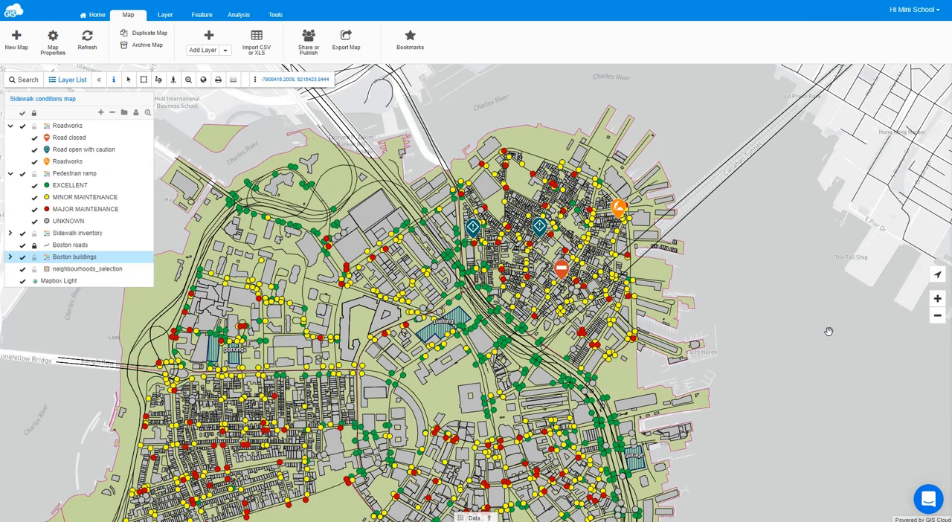
double_click(97, 272)
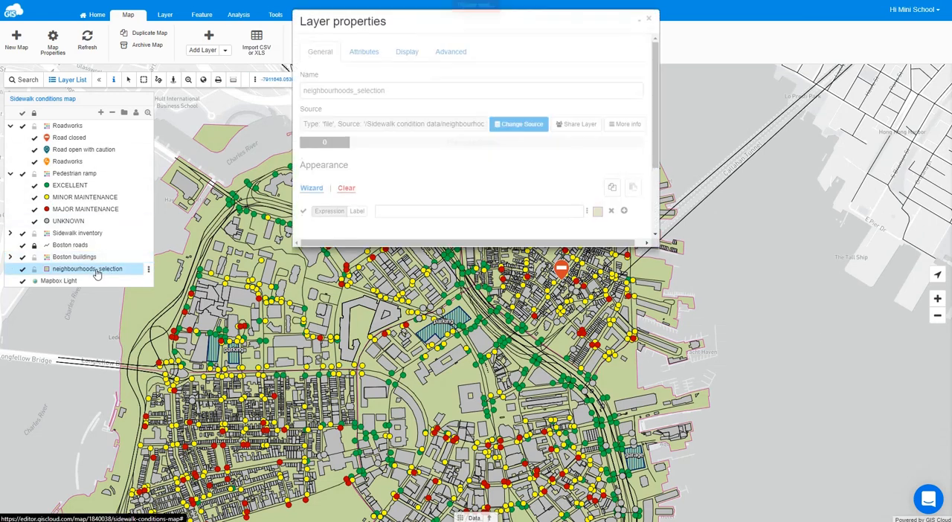
drag(385, 95, 355, 95)
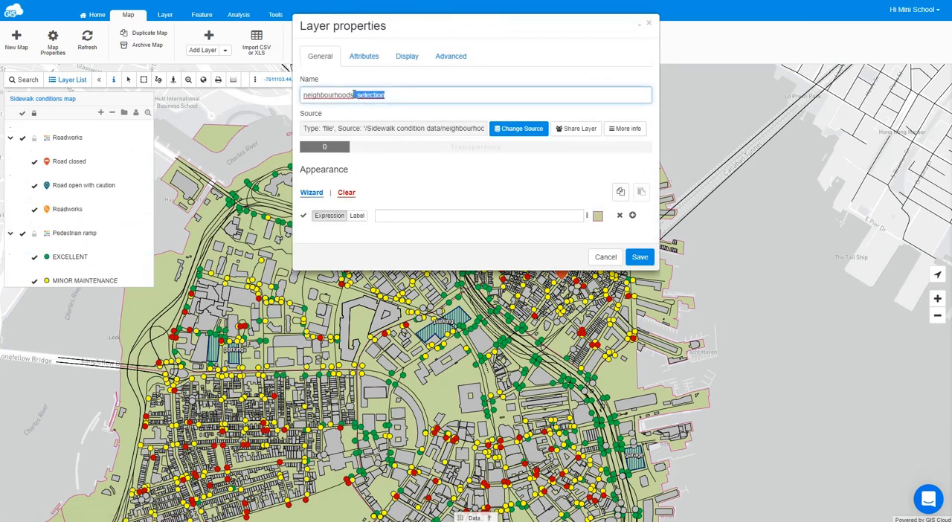
key(BackSpace)
click(331, 117)
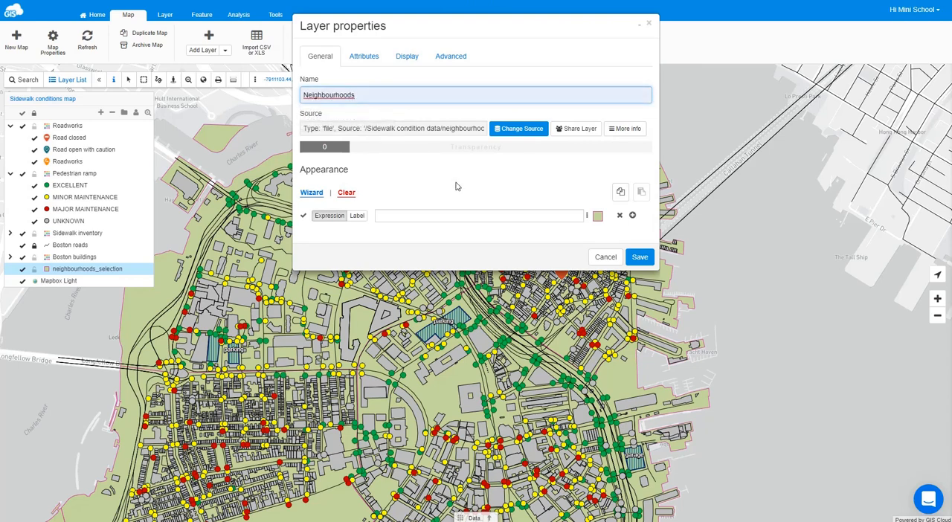
- Style the Neighbourhoods layer with a light gray fill, a 3 px black border and partial transparency, and save it
click(597, 217)
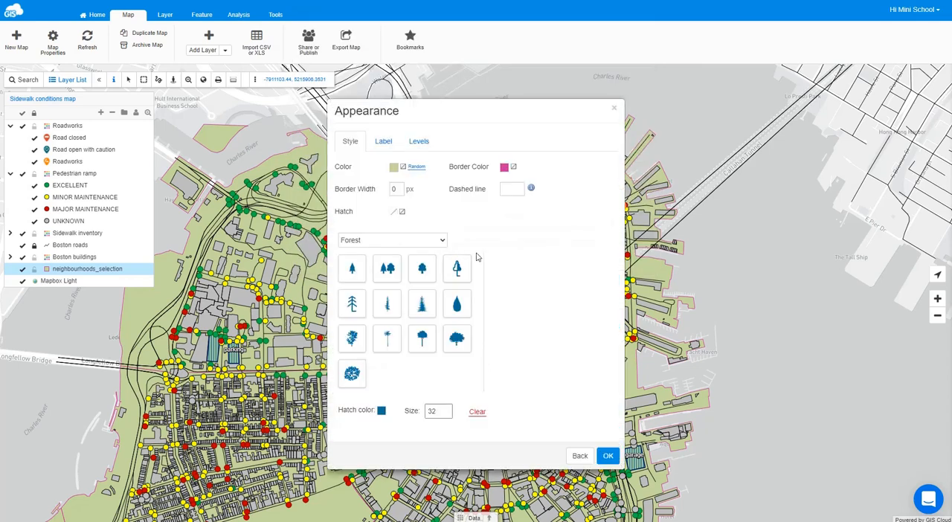
click(394, 167)
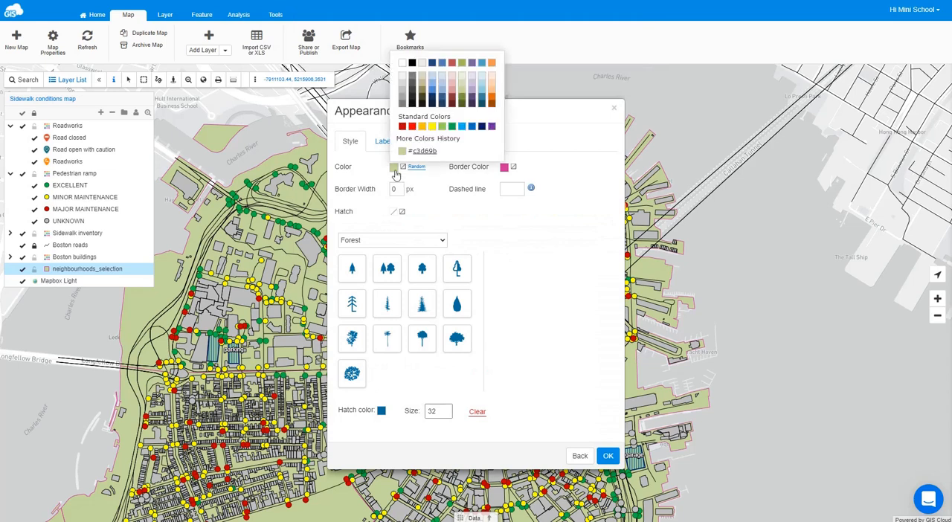
click(403, 87)
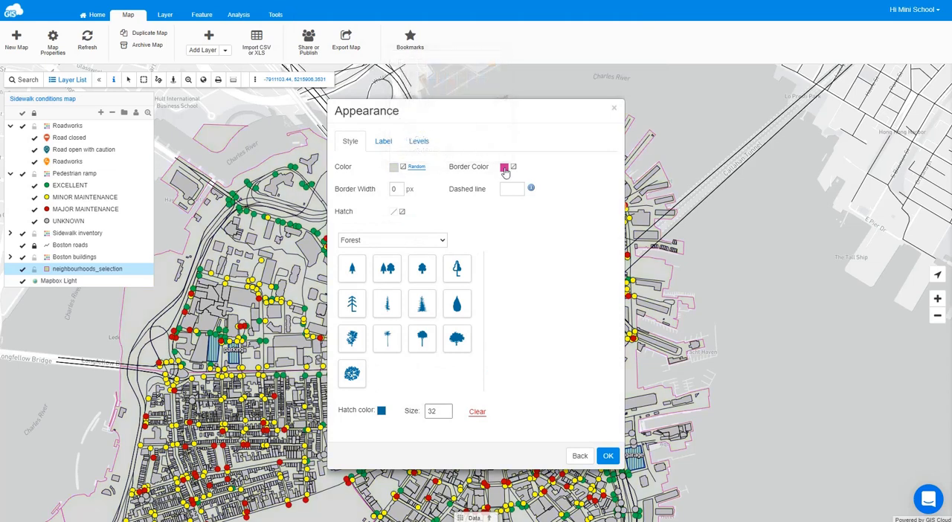
click(505, 168)
click(524, 68)
click(394, 189)
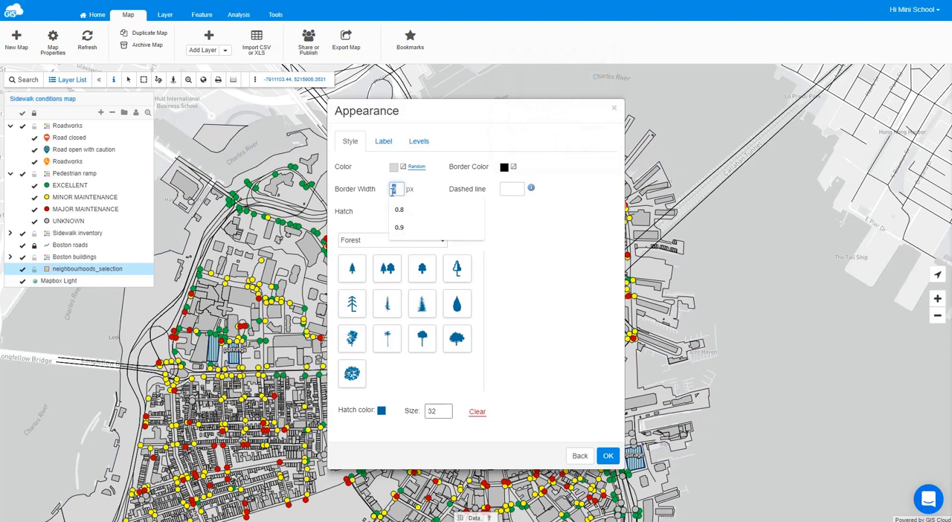
click(394, 192)
click(497, 231)
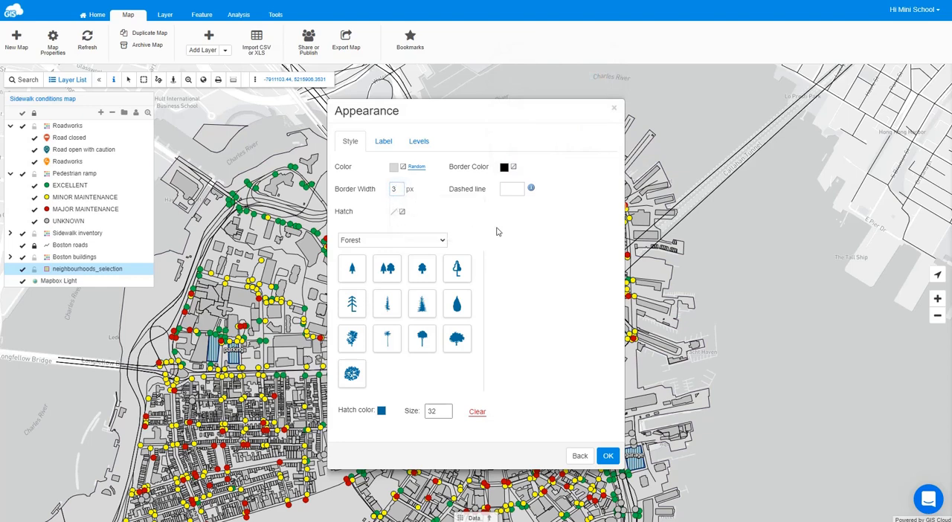
click(607, 456)
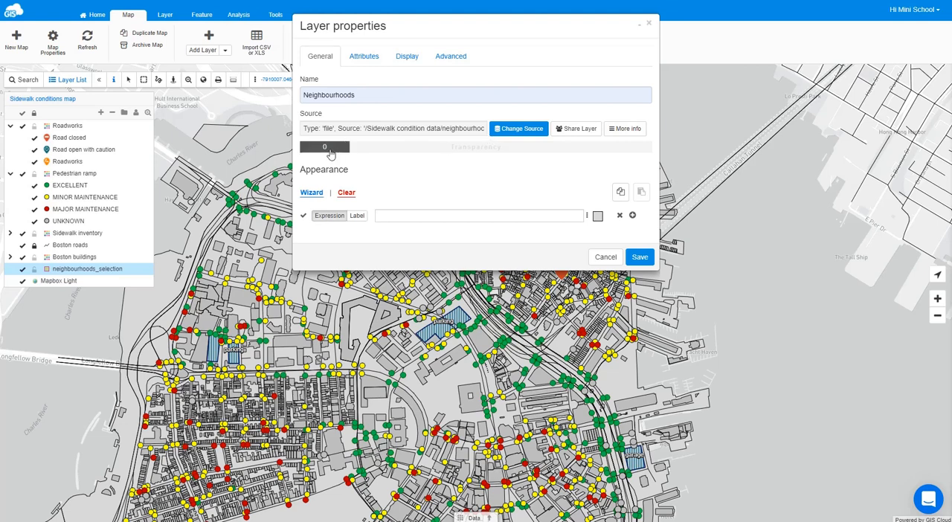
drag(331, 153, 450, 164)
click(640, 257)
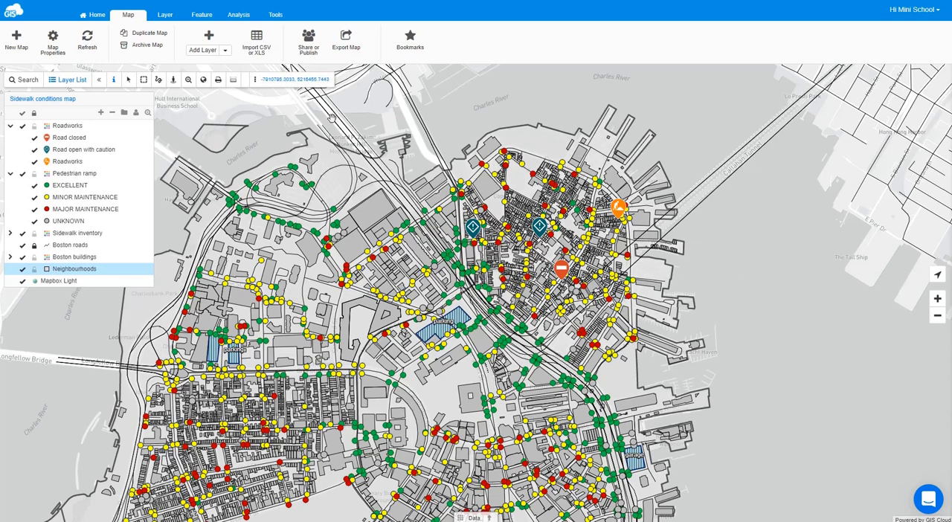
- Add Bing Maps Satellite as a tile map service layer, save it, and return the map view to Boston
click(210, 39)
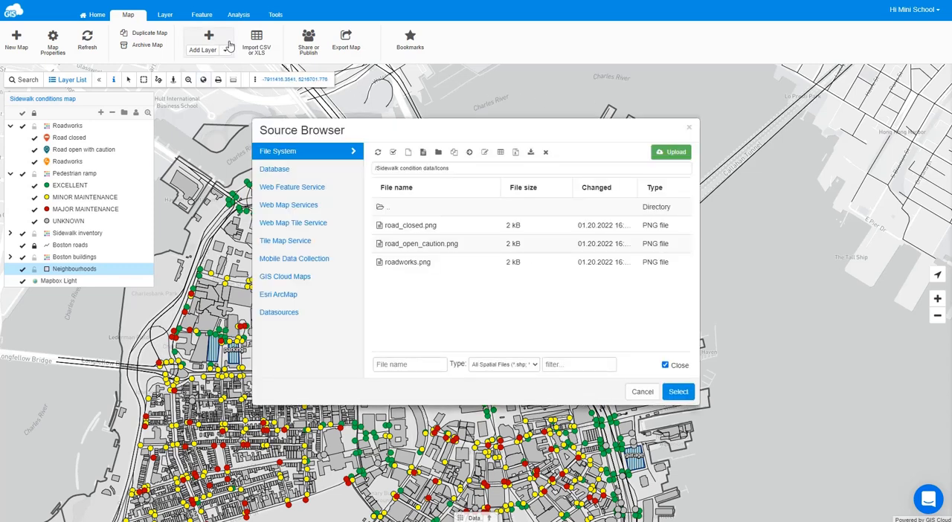
click(294, 246)
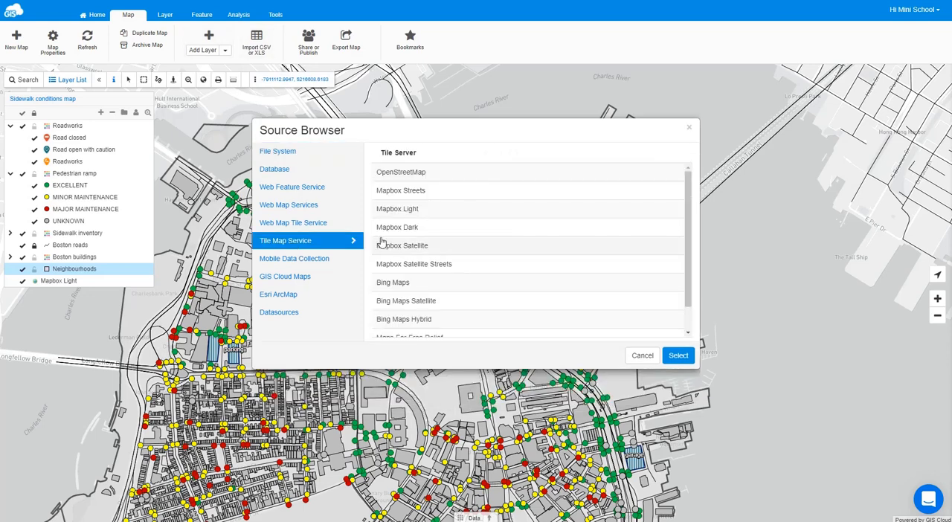
click(416, 305)
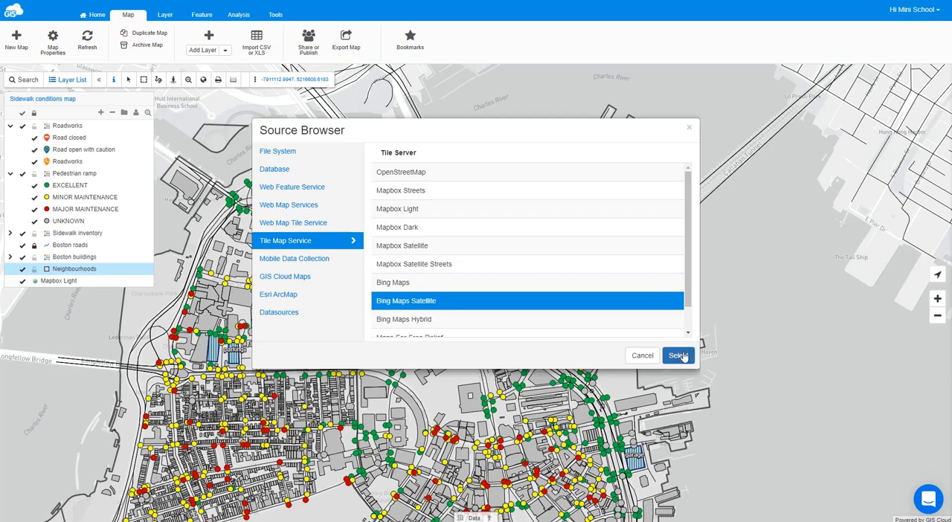
click(678, 356)
click(640, 241)
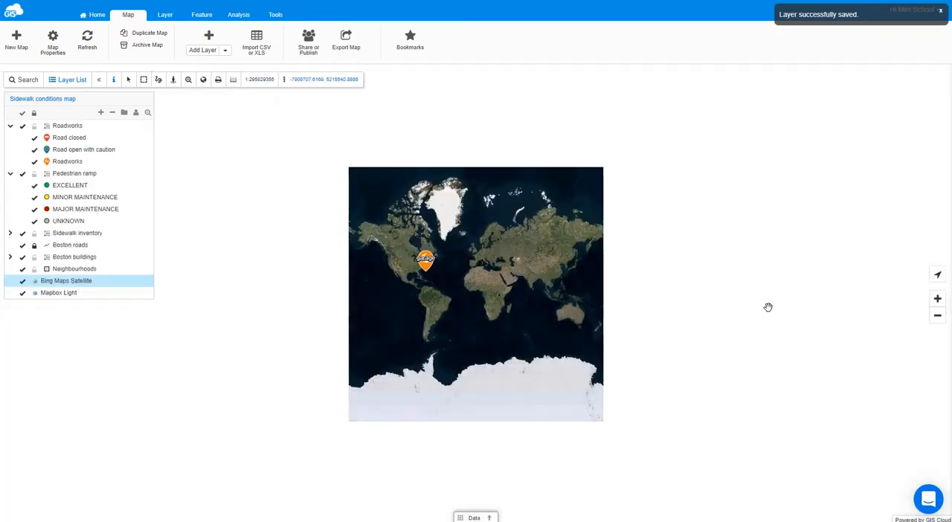
click(71, 101)
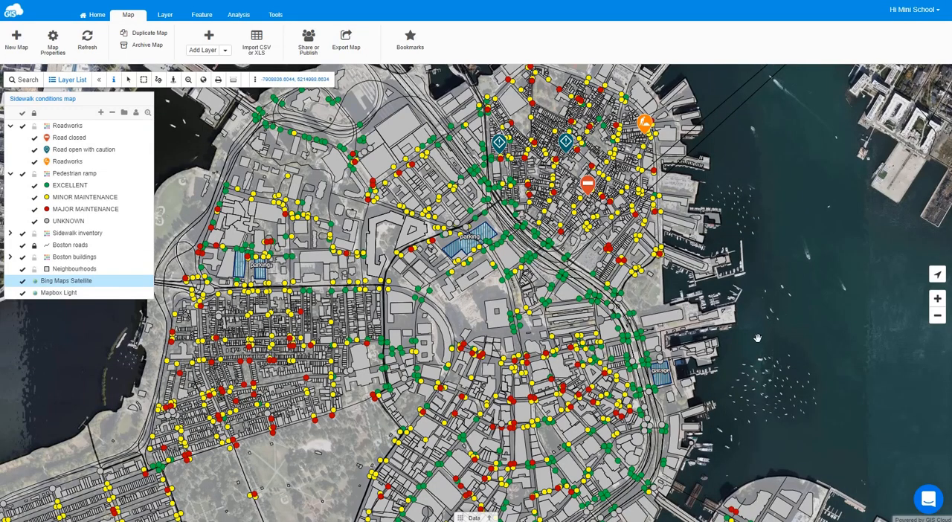
- Set the Bing Maps Satellite layer's transparency to 30 and save the layer
double_click(93, 282)
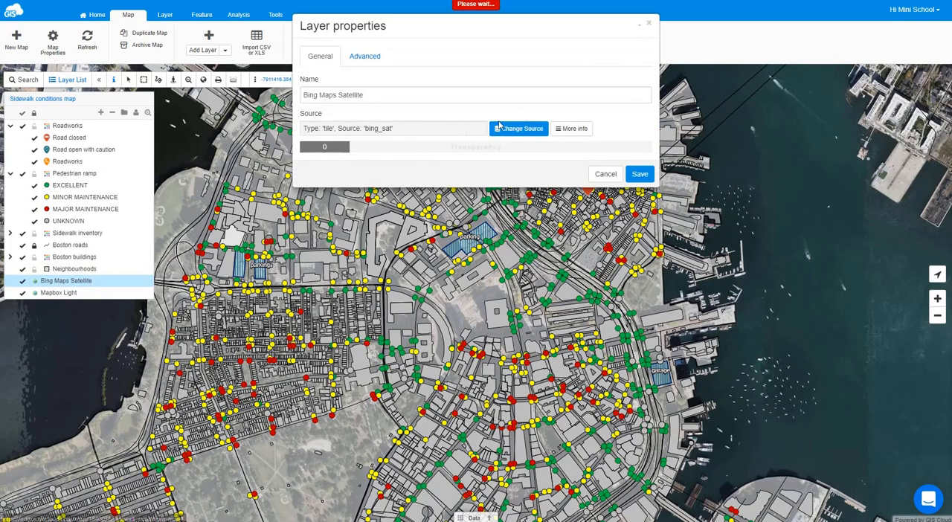
drag(335, 153, 423, 157)
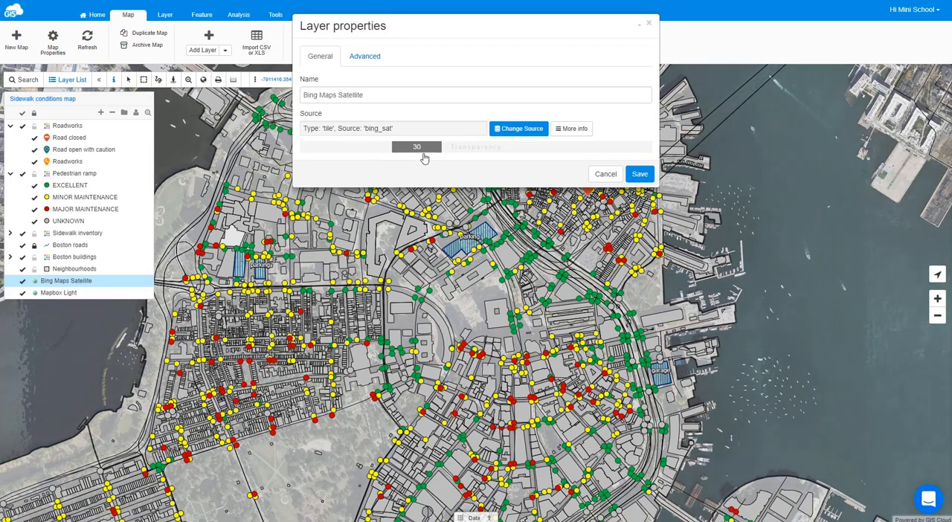
click(639, 174)
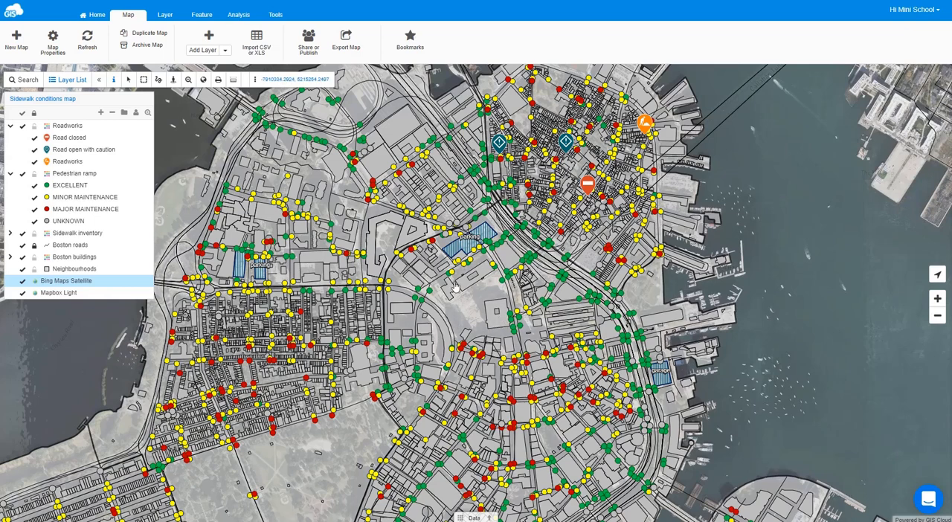
- With the Boston City Hall building selected, add the map option HIGHLIGHT_COLOR with value 0x183dd3 and save the map
click(502, 323)
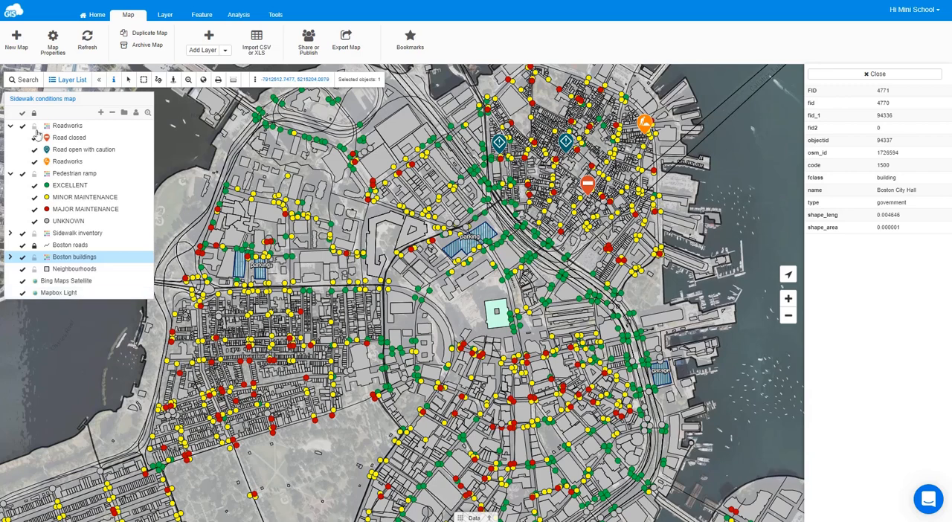
click(51, 44)
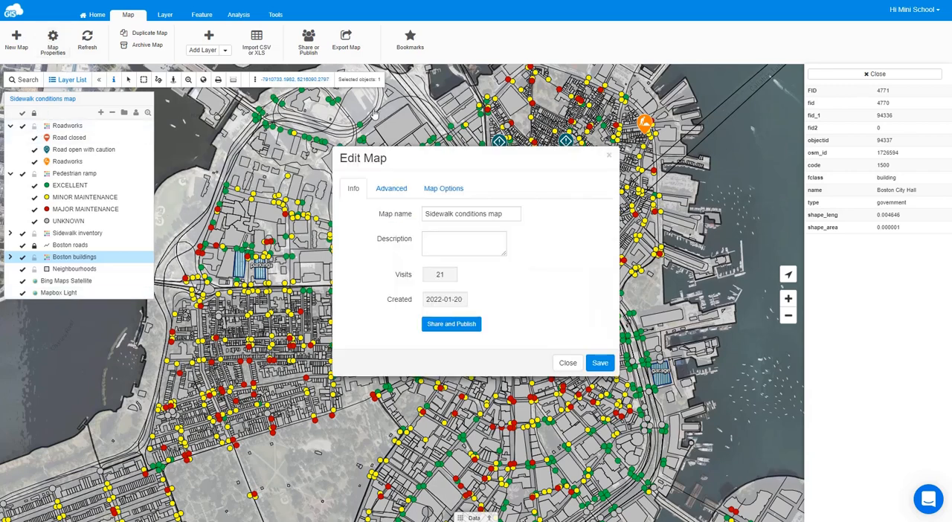
click(454, 190)
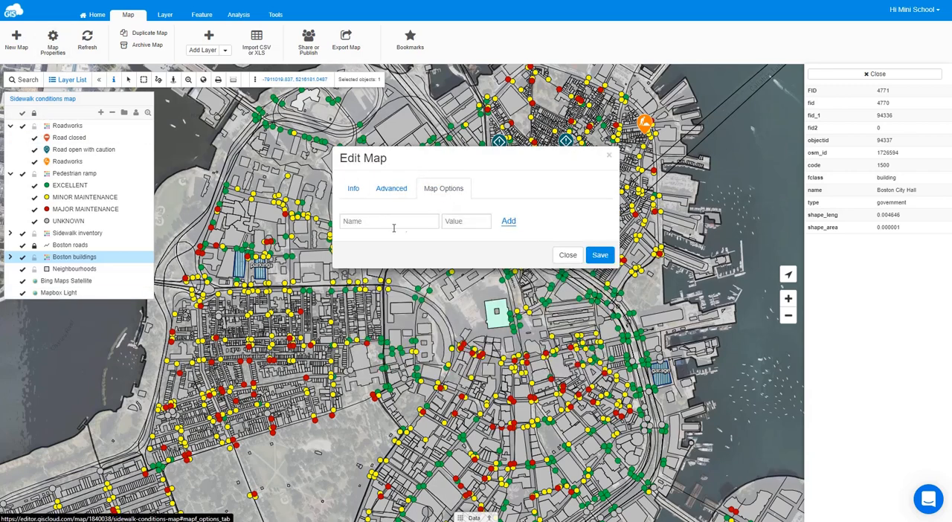
click(393, 222)
text(HIGHLIGHT_COLOR)
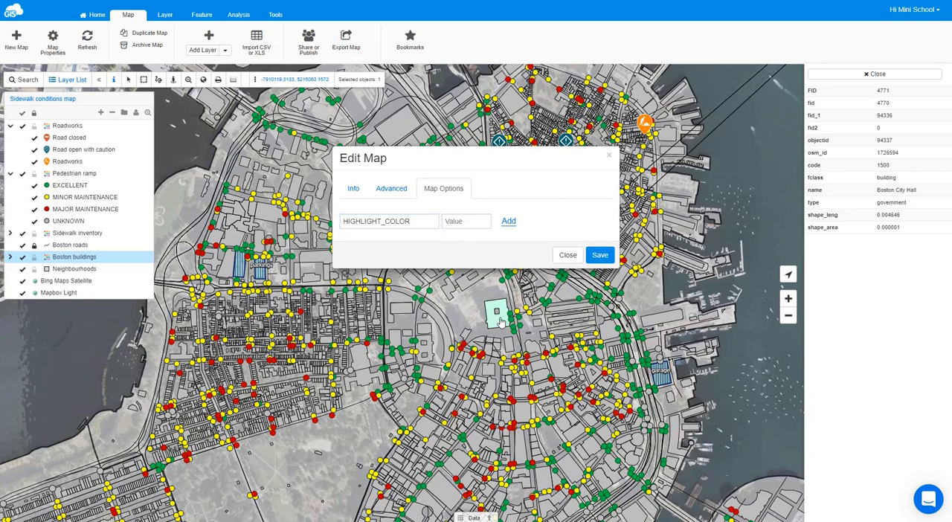
click(458, 221)
text(0x1a3dd3)
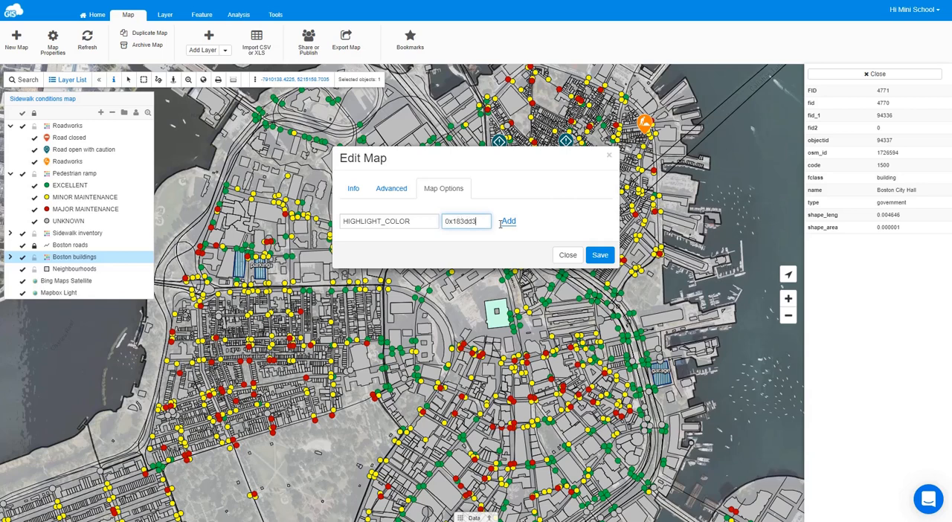
click(506, 220)
click(602, 271)
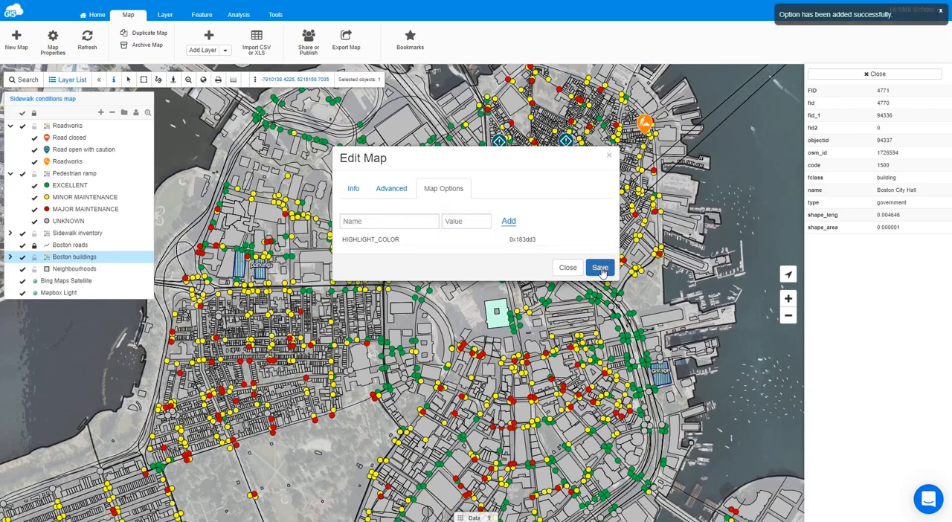
- Select the Boston City Hall building again to check its highlight colour, close its feature information, and clear the selection
click(496, 321)
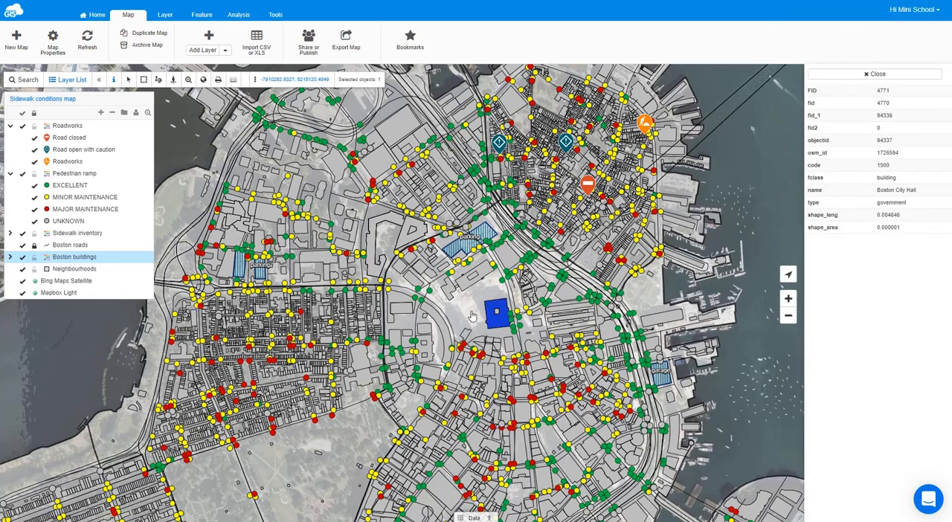
click(849, 75)
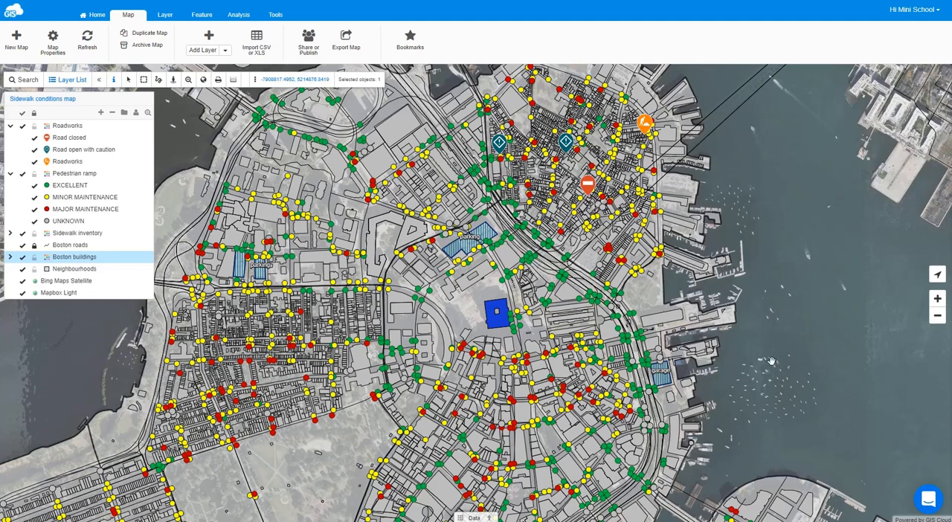
drag(772, 361, 776, 359)
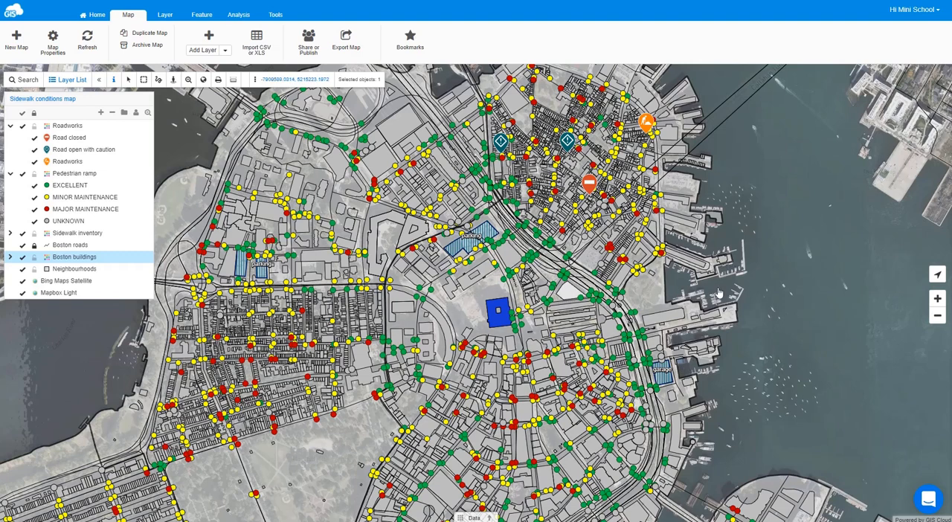
click(781, 302)
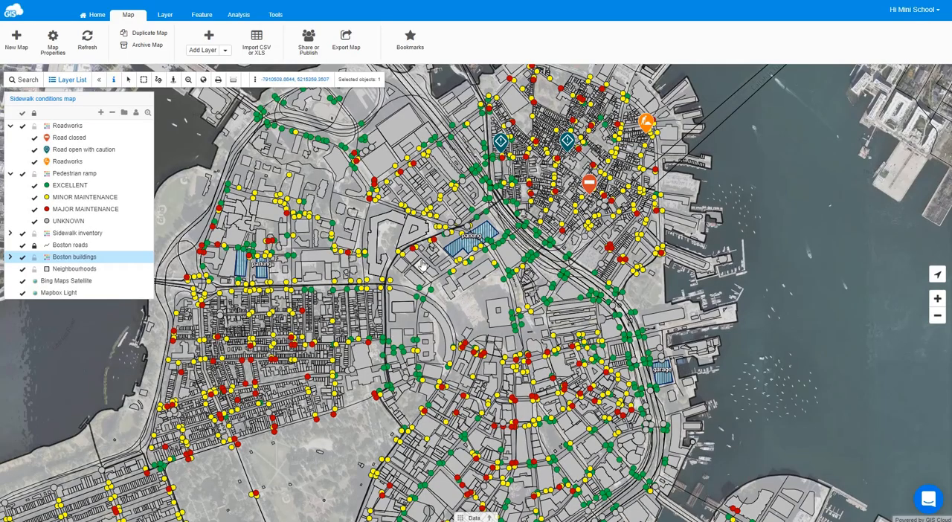
scroll(399, 252, up, 1)
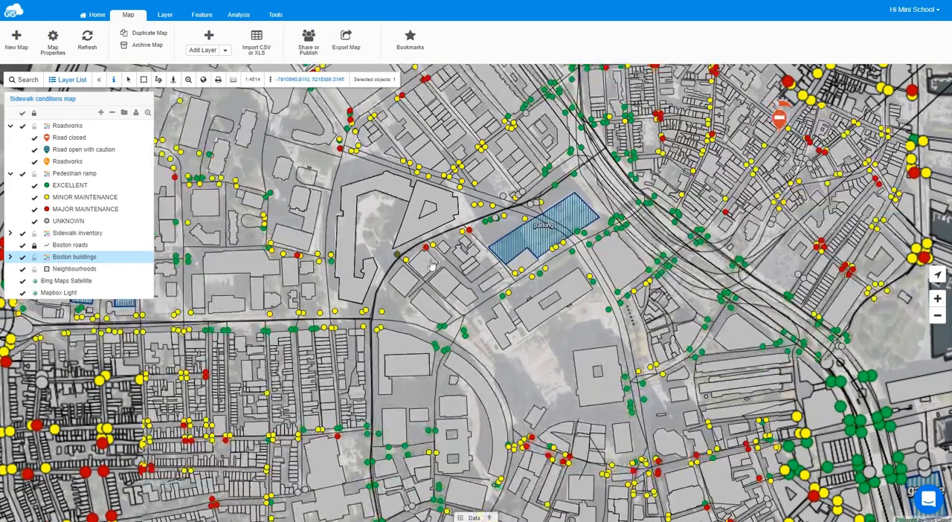
drag(401, 253, 378, 458)
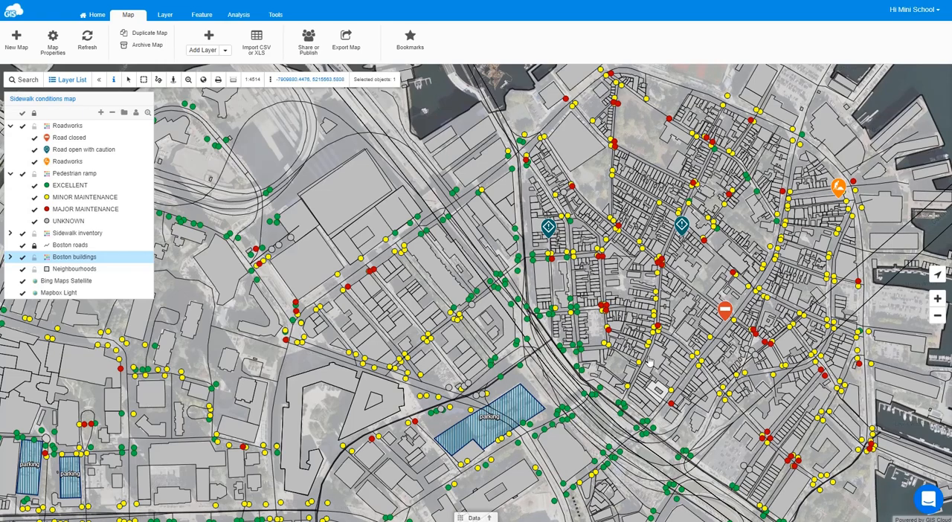
scroll(640, 286, up, 2)
scroll(640, 282, up, 2)
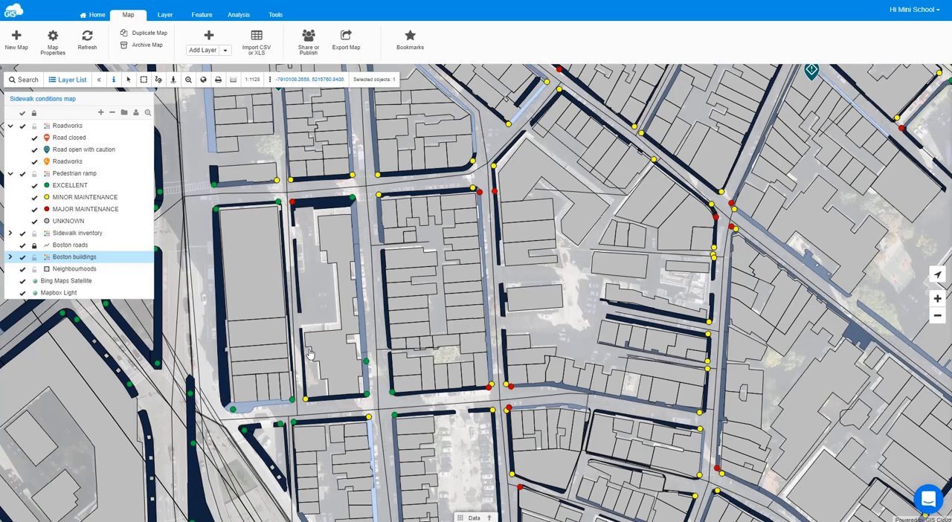
scroll(310, 355, down, 1)
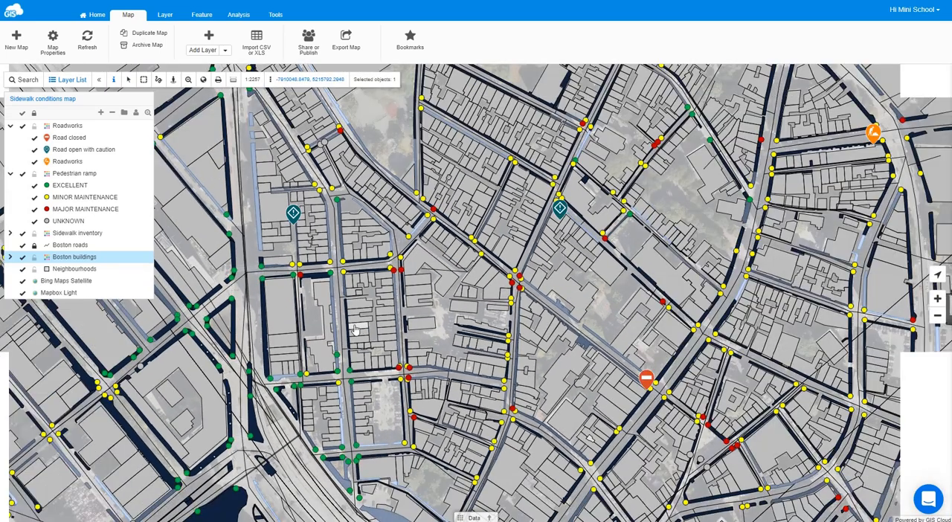